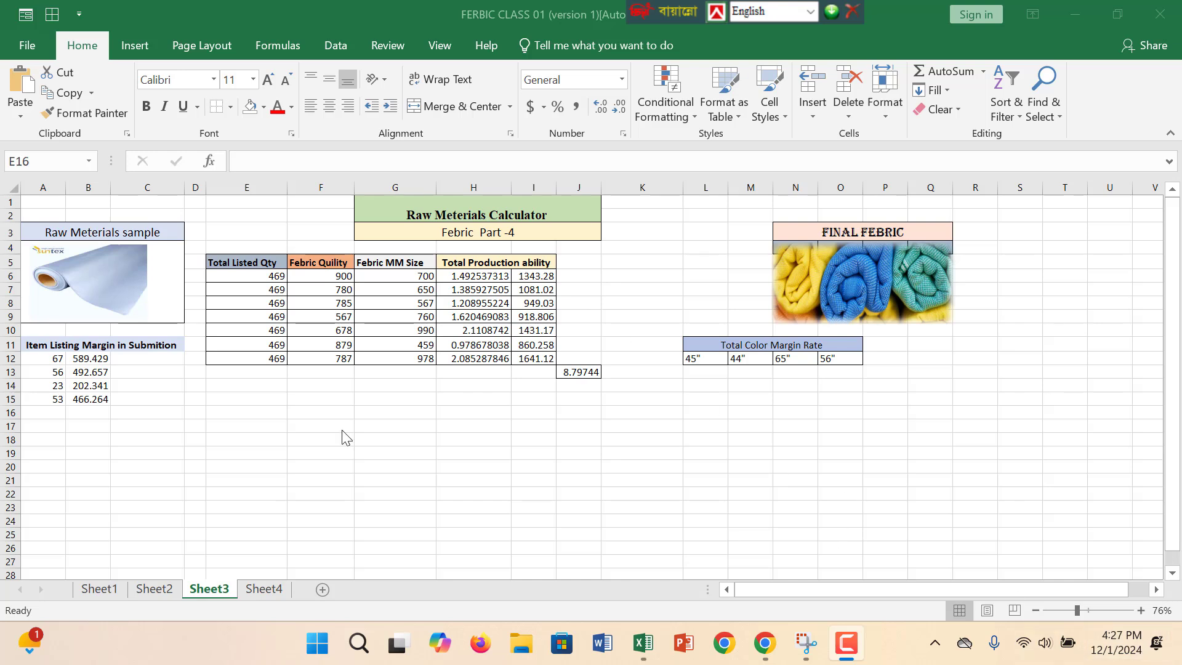
{"action": "left_click_drag", "start_coordinate": [279, 419], "coordinate": [224, 417]}
{"action": "left_click", "coordinate": [246, 425]}
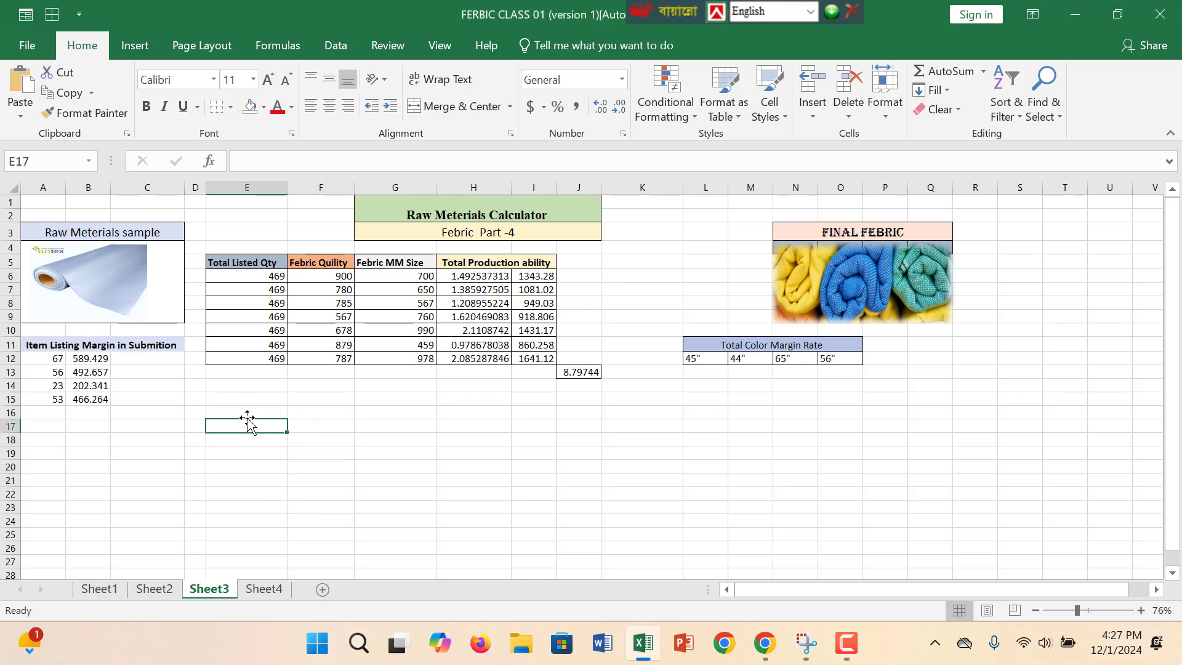
{"action": "left_click", "coordinate": [482, 234]}
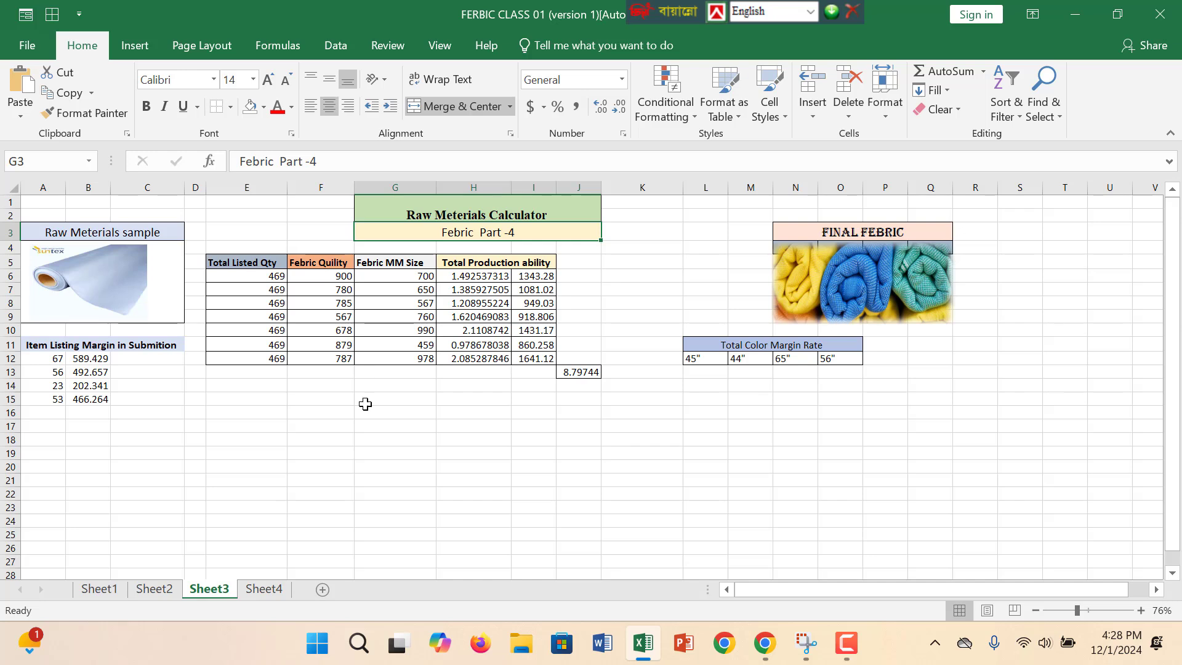
{"action": "left_click", "coordinate": [255, 401]}
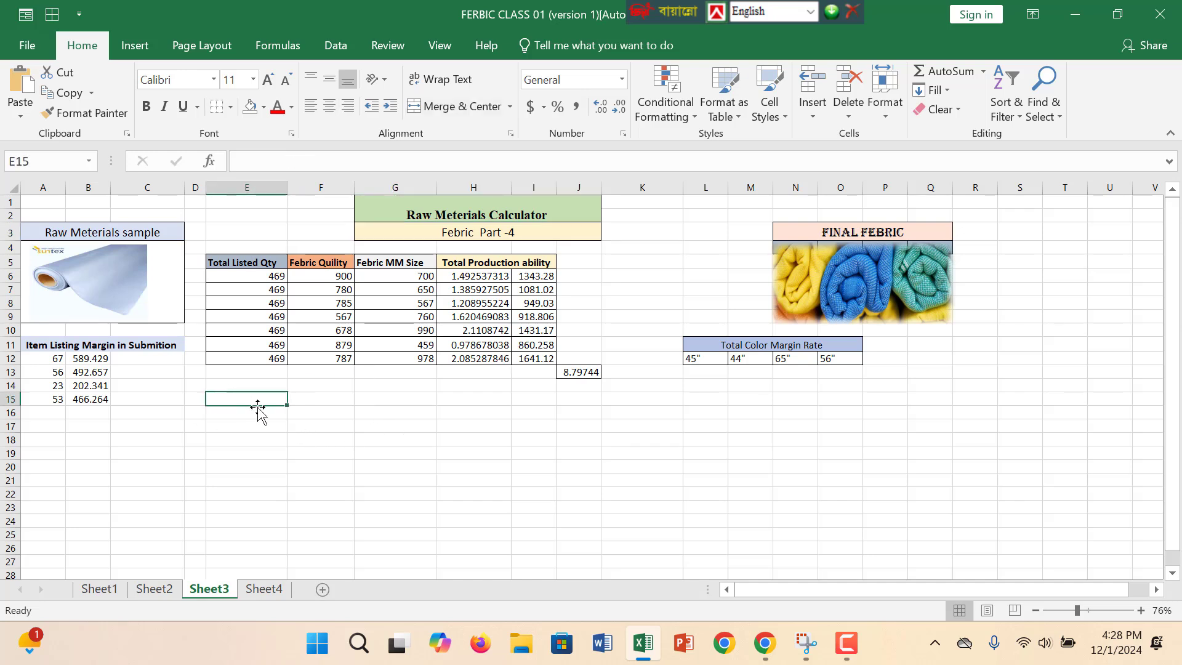
{"action": "left_click", "coordinate": [577, 371]}
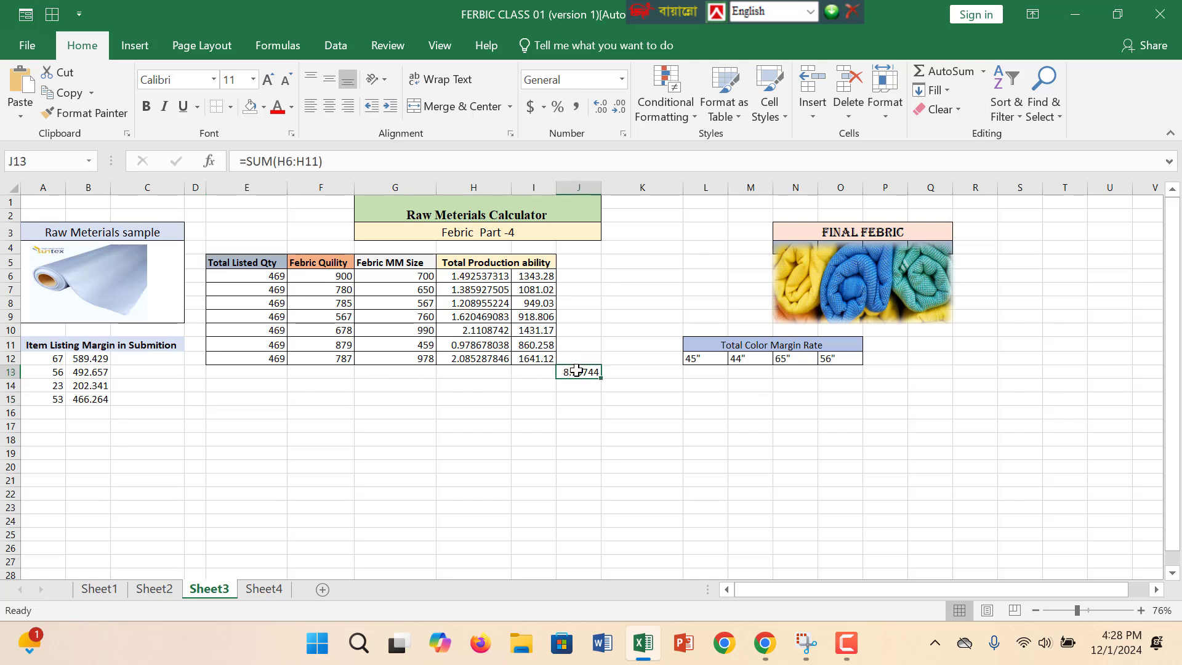
{"action": "left_click", "coordinate": [261, 399]}
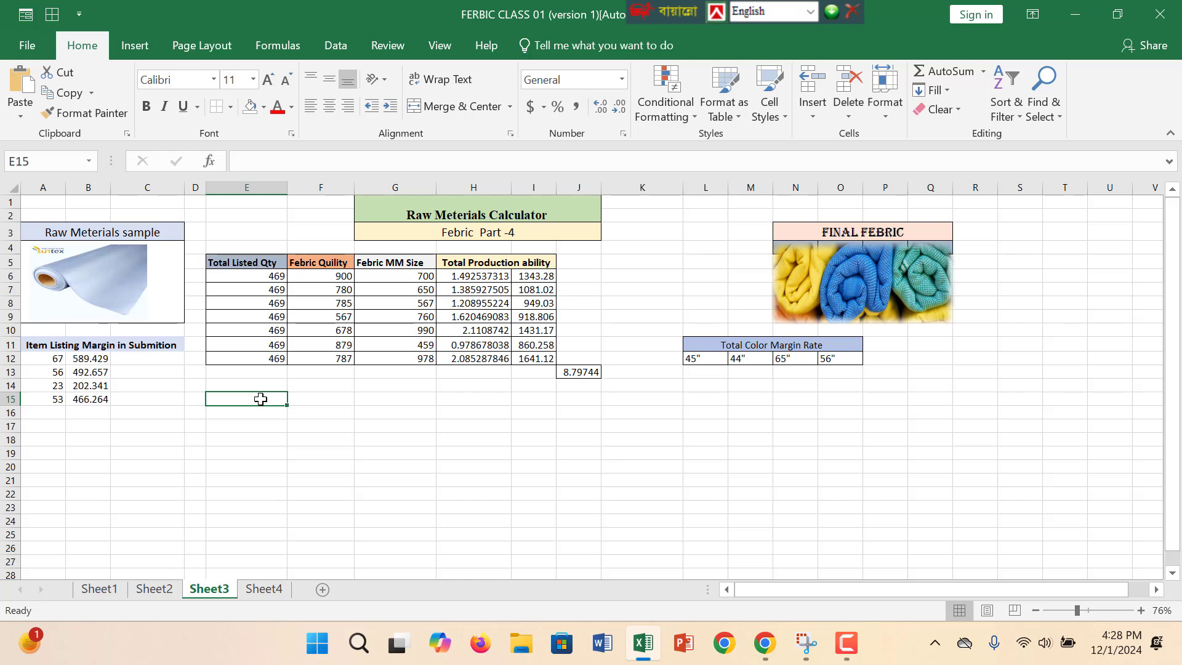
{"action": "type", "text": "Srrto"}
{"action": "key", "text": "BackSpace"}
{"action": "key", "text": "BackSpace"}
{"action": "key", "text": "BackSpace"}
{"action": "key", "text": "BackSpace"}
{"action": "key", "text": "BackSpace"}
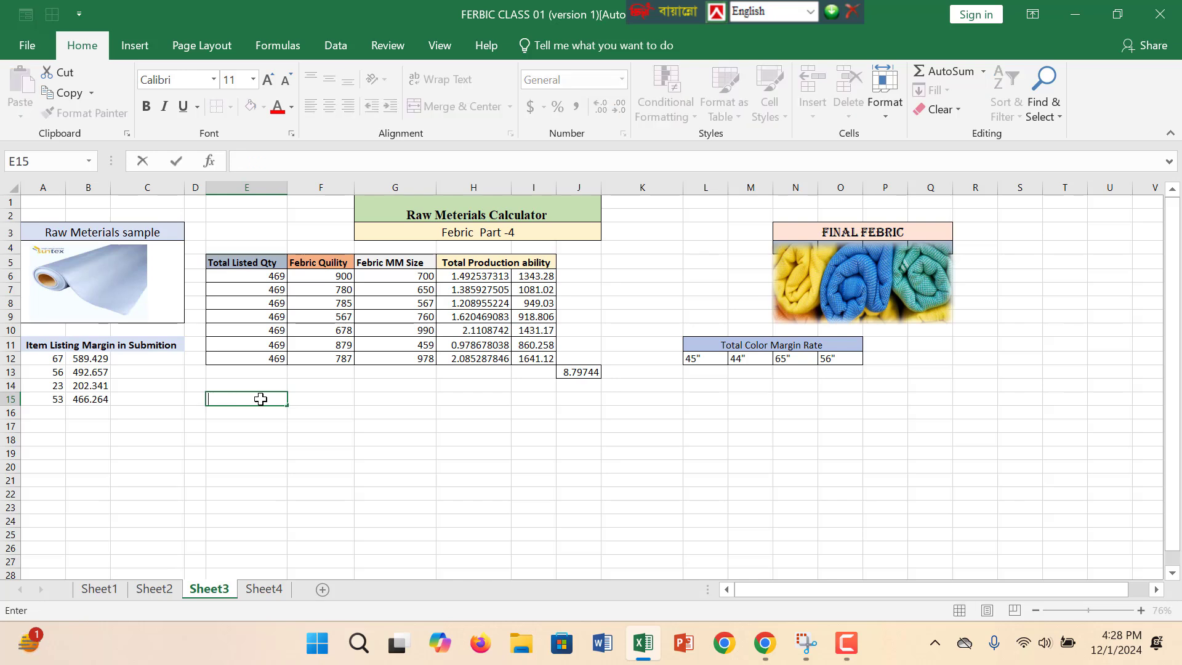
Enter the header Months in cell B2 of Sheet4.
{"action": "left_click", "coordinate": [264, 591]}
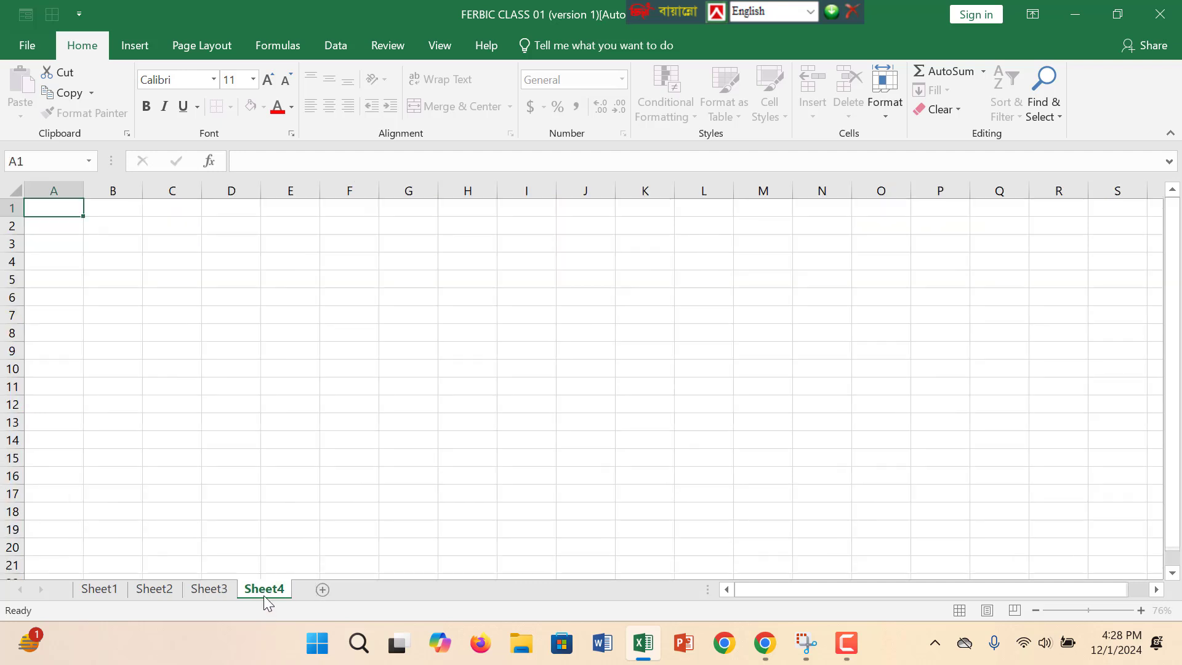
{"action": "left_click", "coordinate": [115, 225]}
{"action": "type", "text": "Months"}
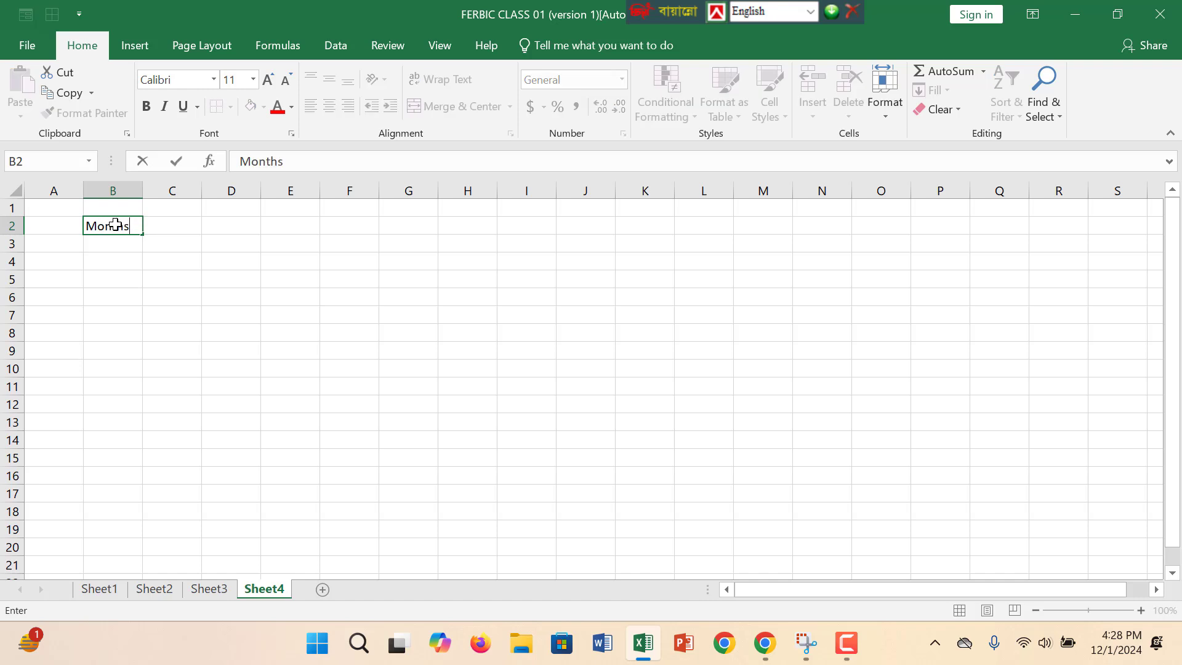
{"action": "key", "text": "Return"}
List the months in B3:B14 by entering January, February and March and extending the series to December.
{"action": "type", "text": "Janu"}
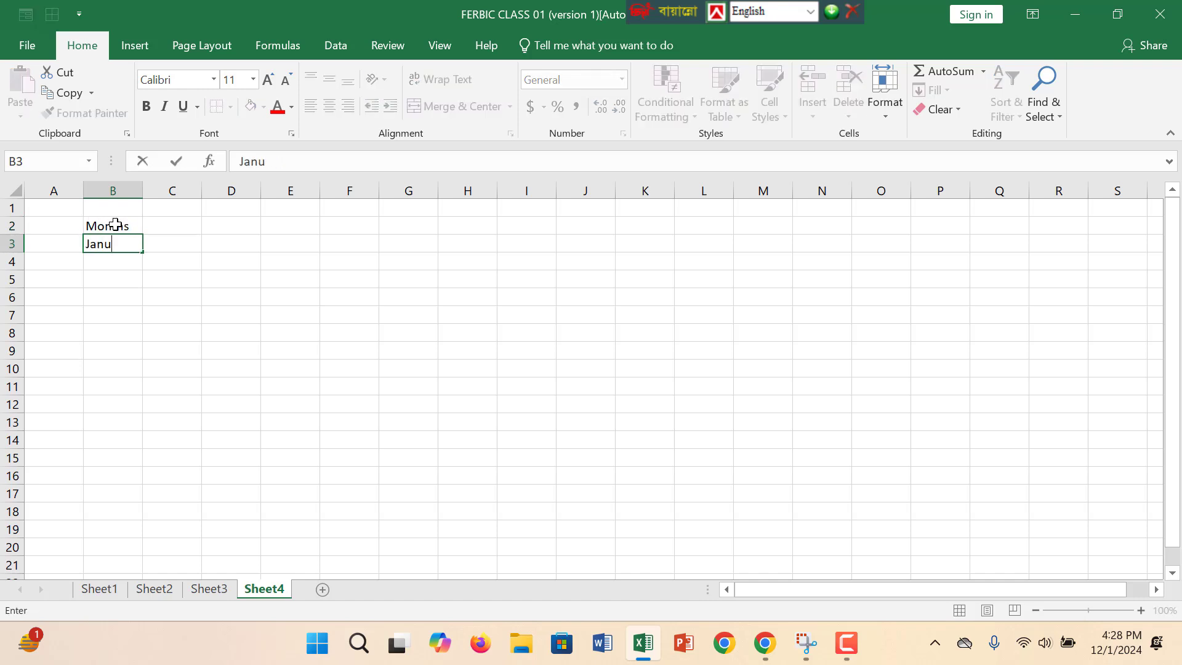
{"action": "type", "text": "ary"}
{"action": "key", "text": "Return"}
{"action": "type", "text": "F"}
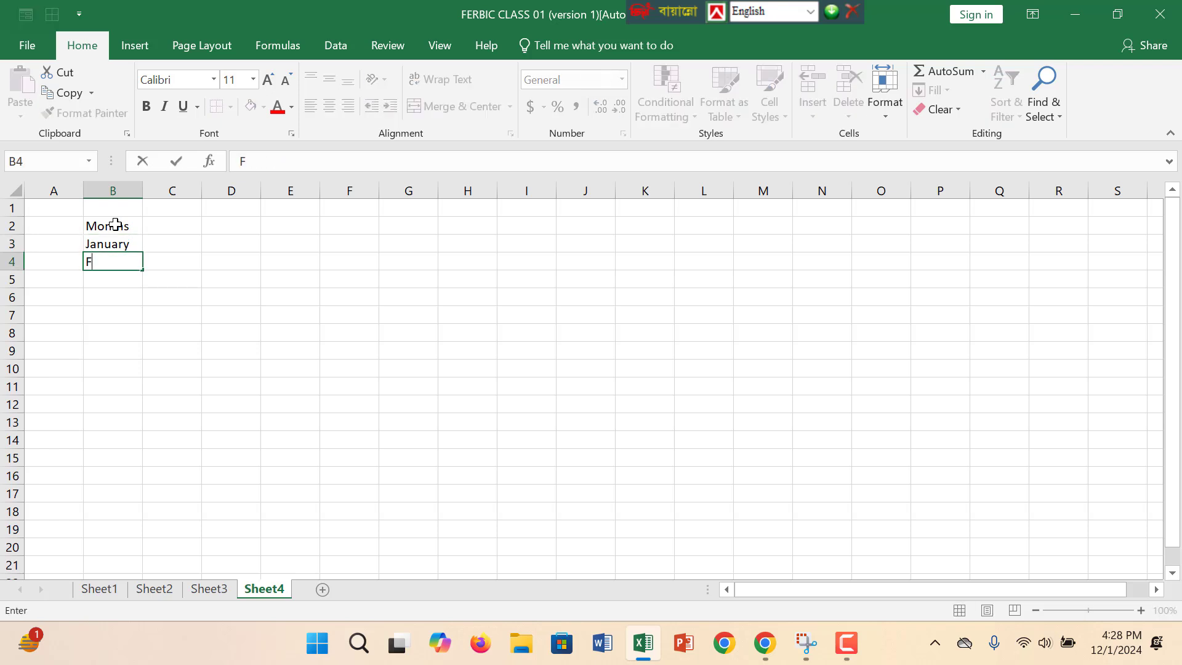
{"action": "type", "text": "ebruary"}
{"action": "key", "text": "Return"}
{"action": "type", "text": "M"}
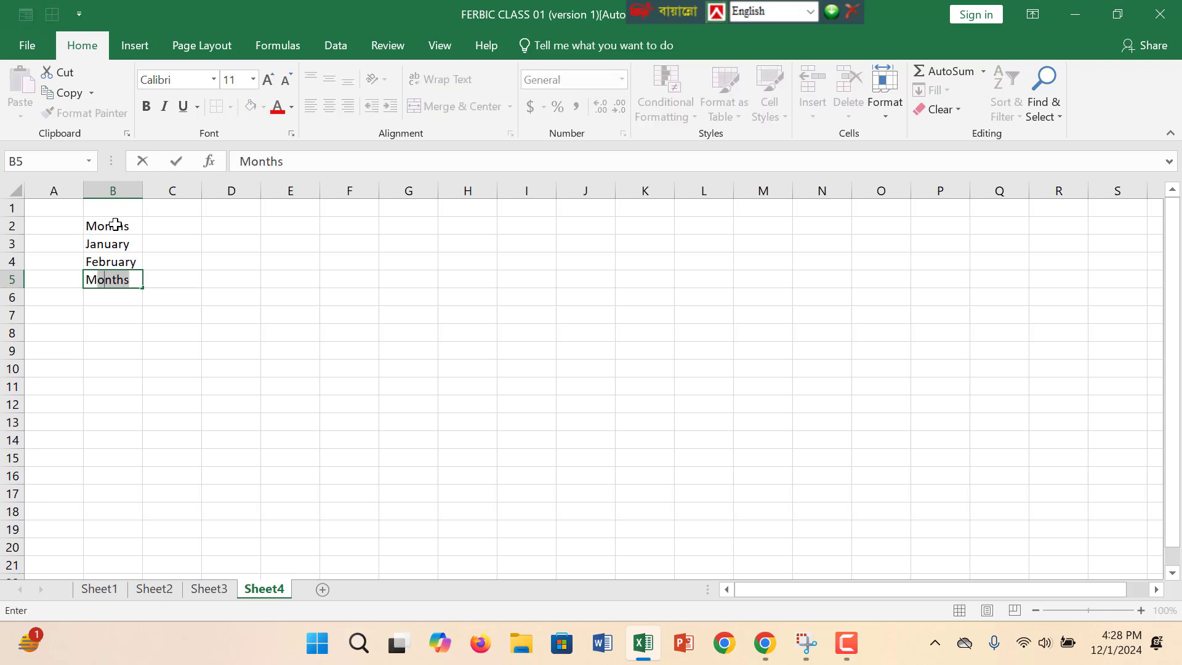
{"action": "type", "text": "arch"}
{"action": "key", "text": "Return"}
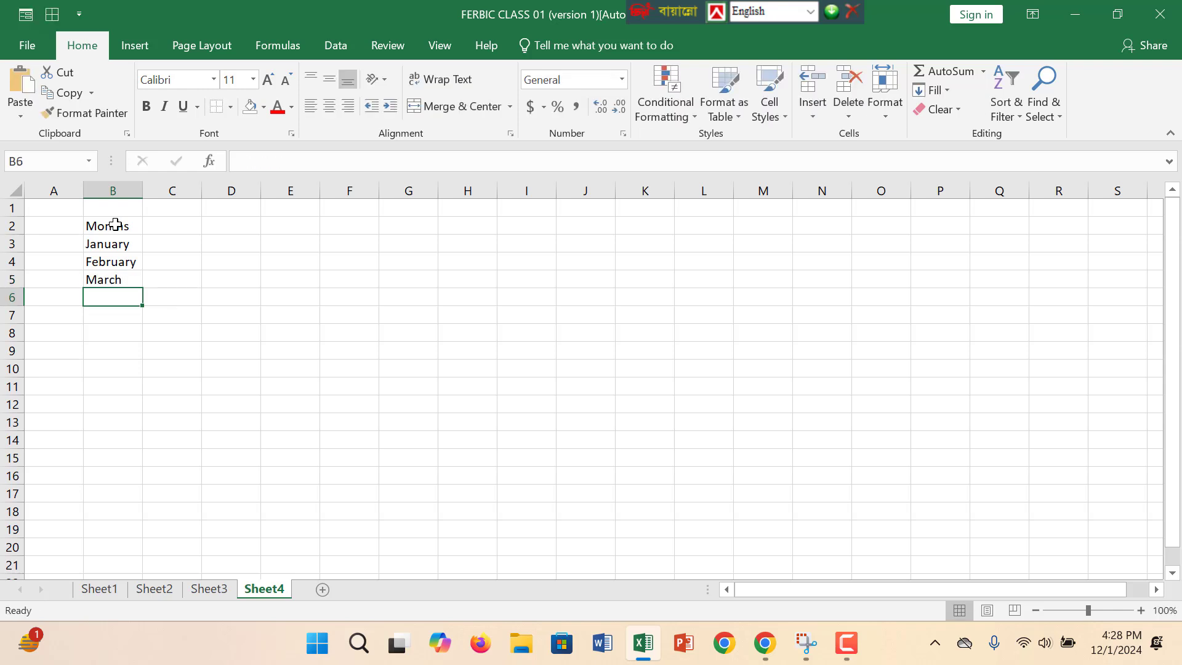
{"action": "left_click_drag", "start_coordinate": [123, 243], "coordinate": [133, 456]}
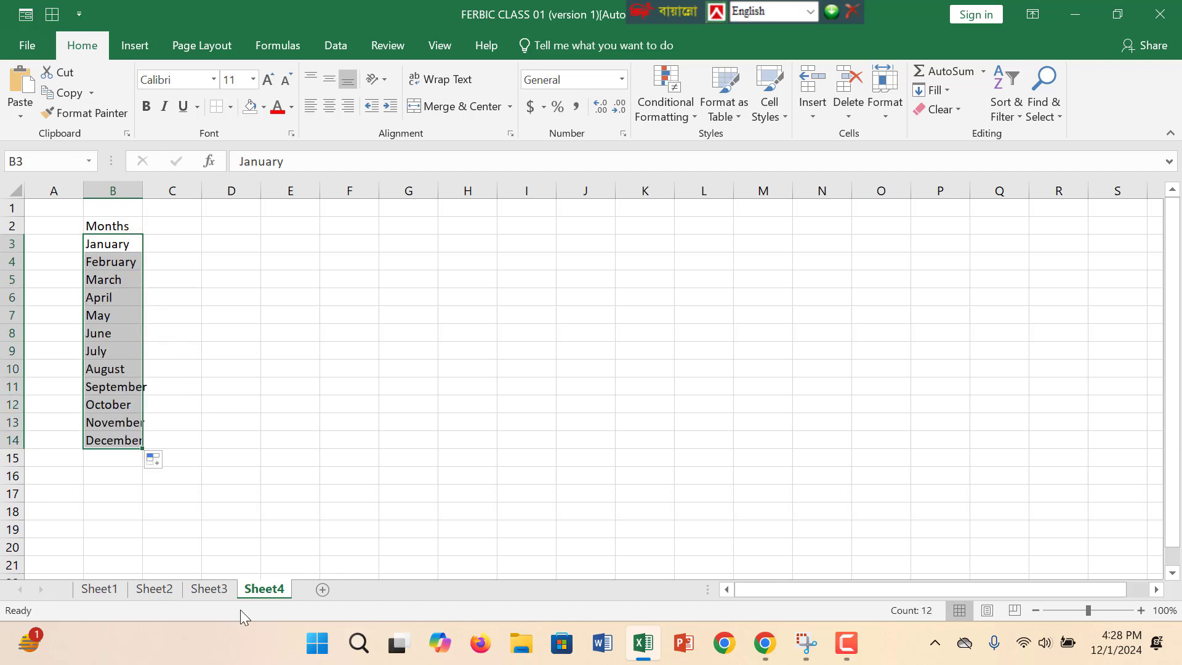
Define the workbook-scoped name Months for the month list in B3:B14 on Sheet4.
{"action": "left_click", "coordinate": [207, 592]}
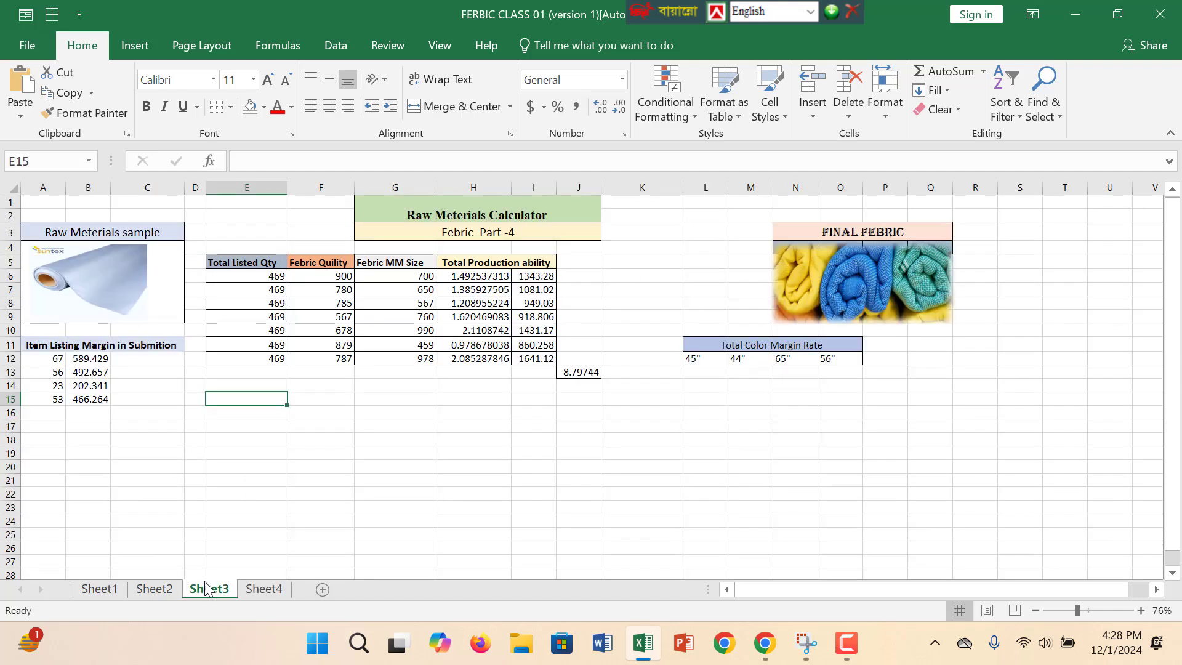
{"action": "left_click", "coordinate": [263, 590]}
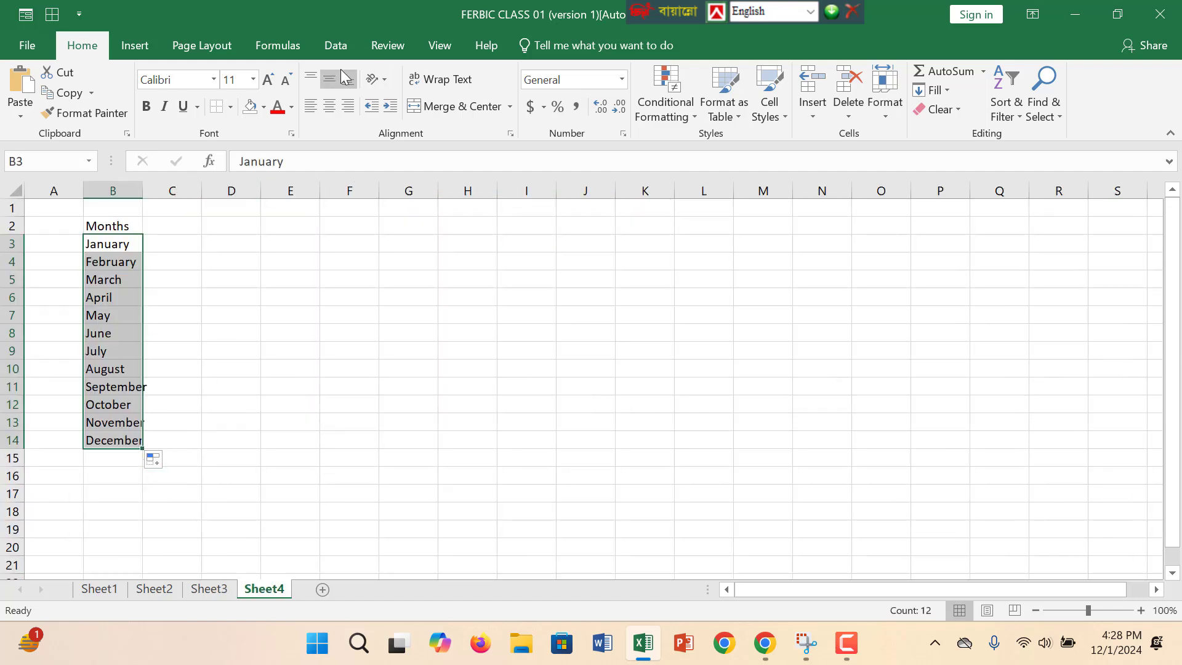
{"action": "left_click", "coordinate": [287, 49]}
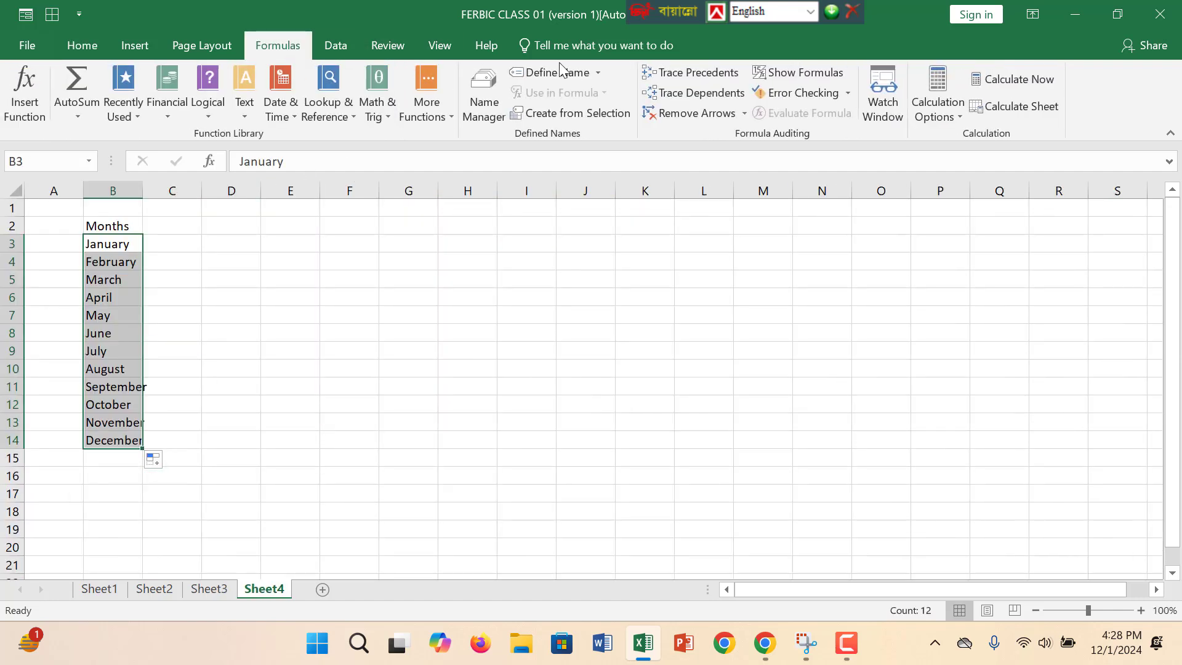
{"action": "left_click", "coordinate": [556, 72]}
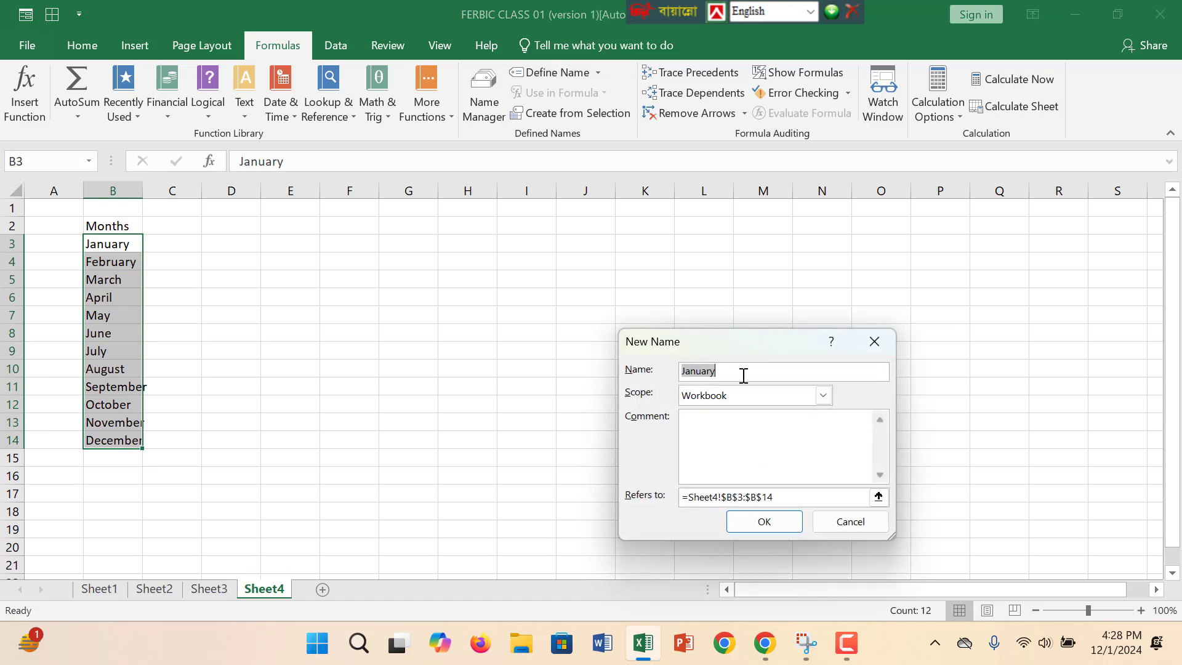
{"action": "type", "text": "m"}
{"action": "type", "text": "Months"}
{"action": "left_click", "coordinate": [765, 521]}
Add list data validation with the source =Months to cell E15 on Sheet3 and choose January from its dropdown.
{"action": "left_click", "coordinate": [209, 590]}
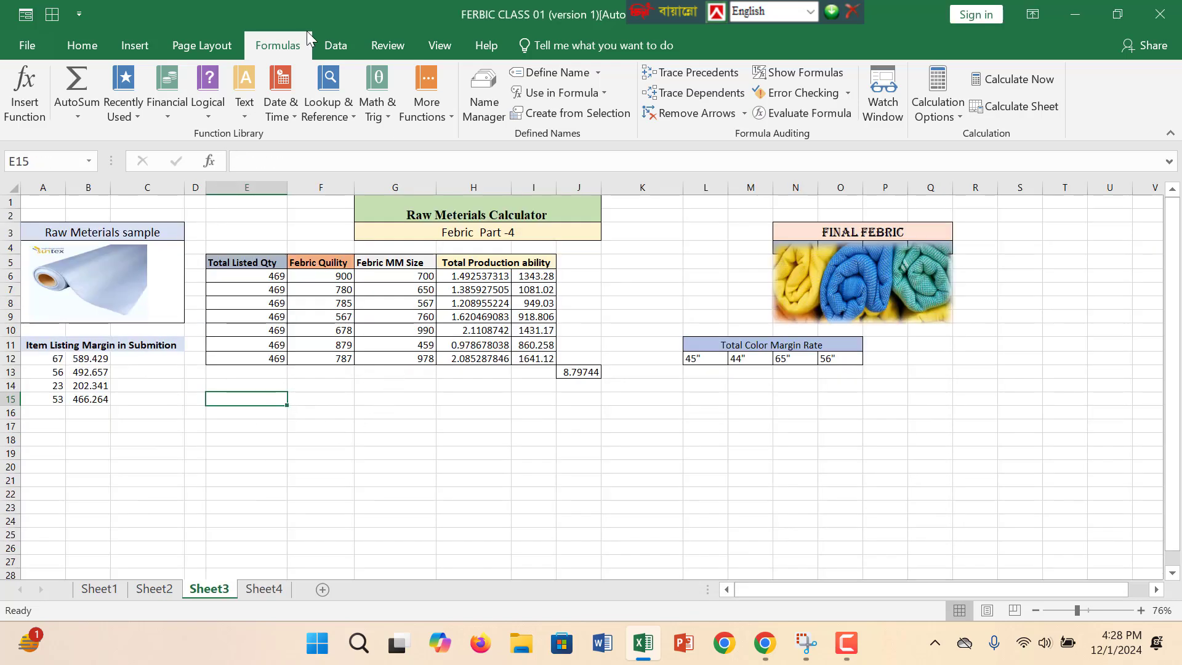
{"action": "left_click", "coordinate": [355, 48]}
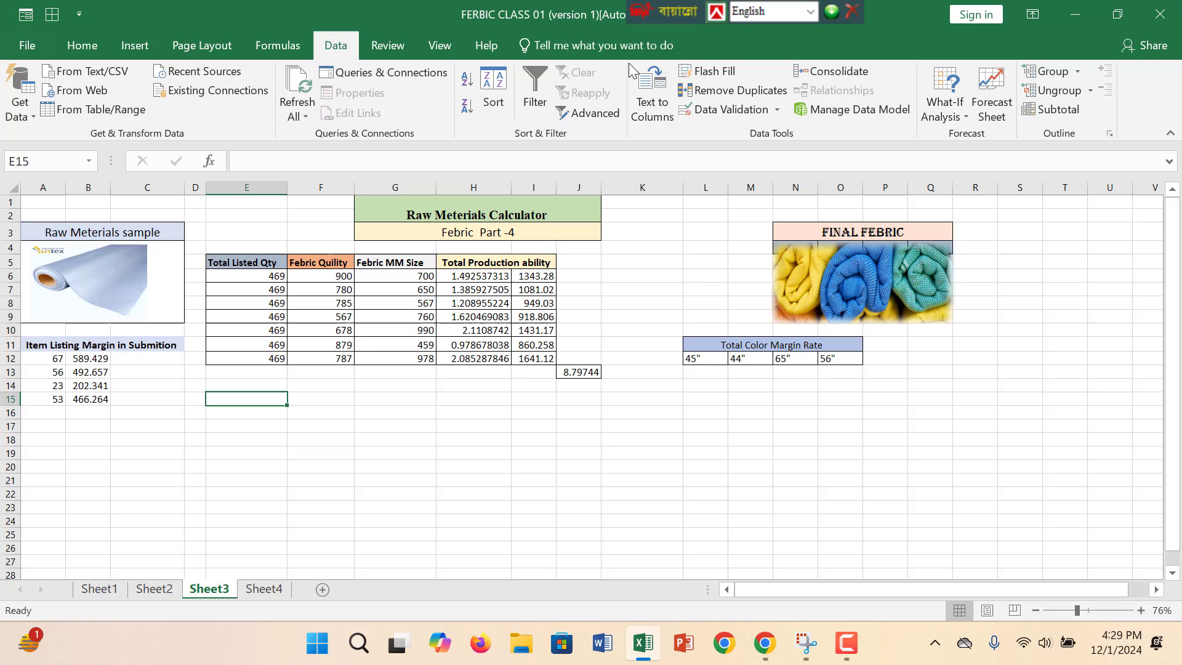
{"action": "left_click", "coordinate": [756, 110]}
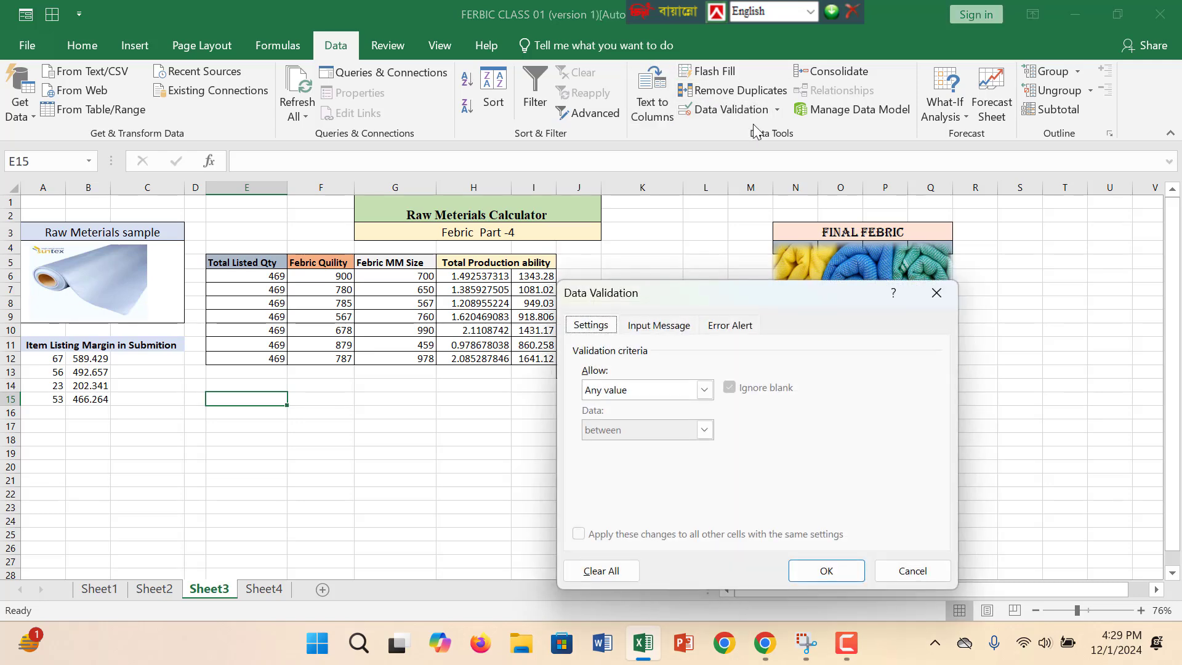
{"action": "left_click", "coordinate": [704, 390]}
{"action": "left_click", "coordinate": [657, 445]}
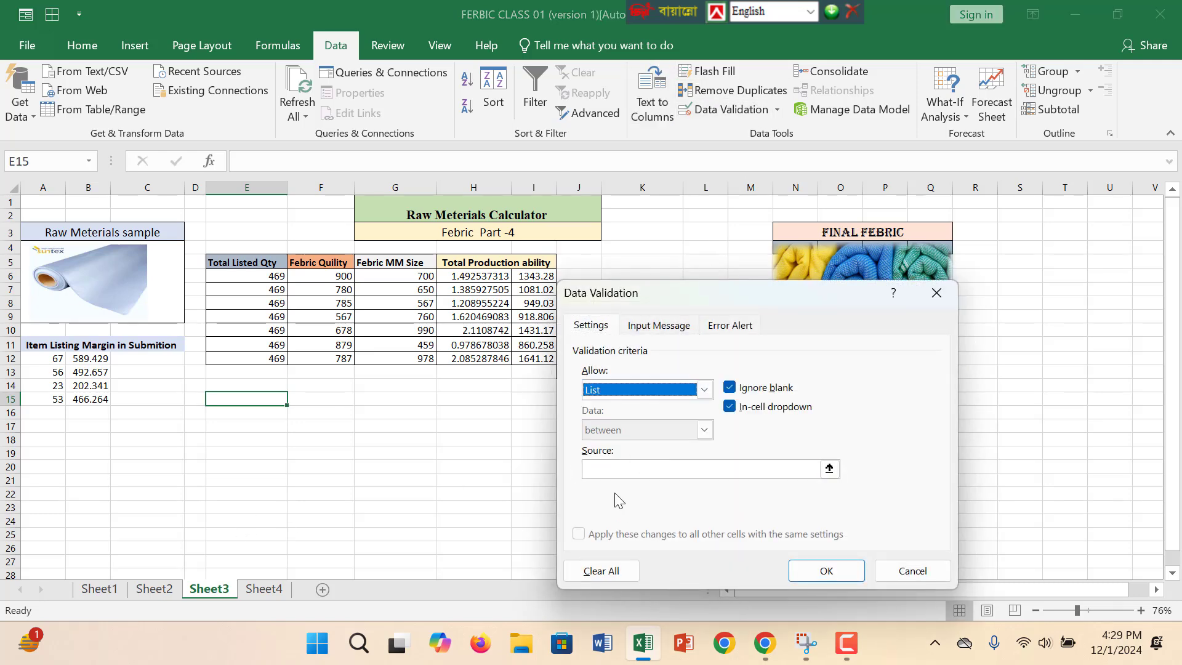
{"action": "left_click", "coordinate": [596, 470]}
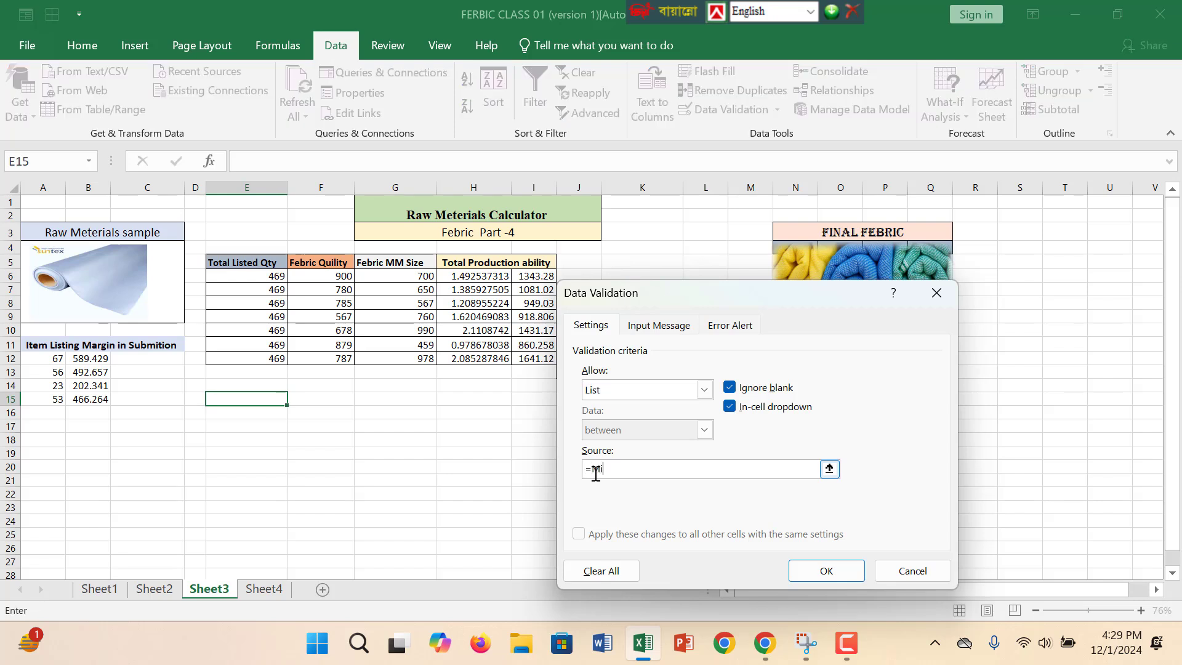
{"action": "type", "text": "=Months"}
{"action": "left_click", "coordinate": [826, 570]}
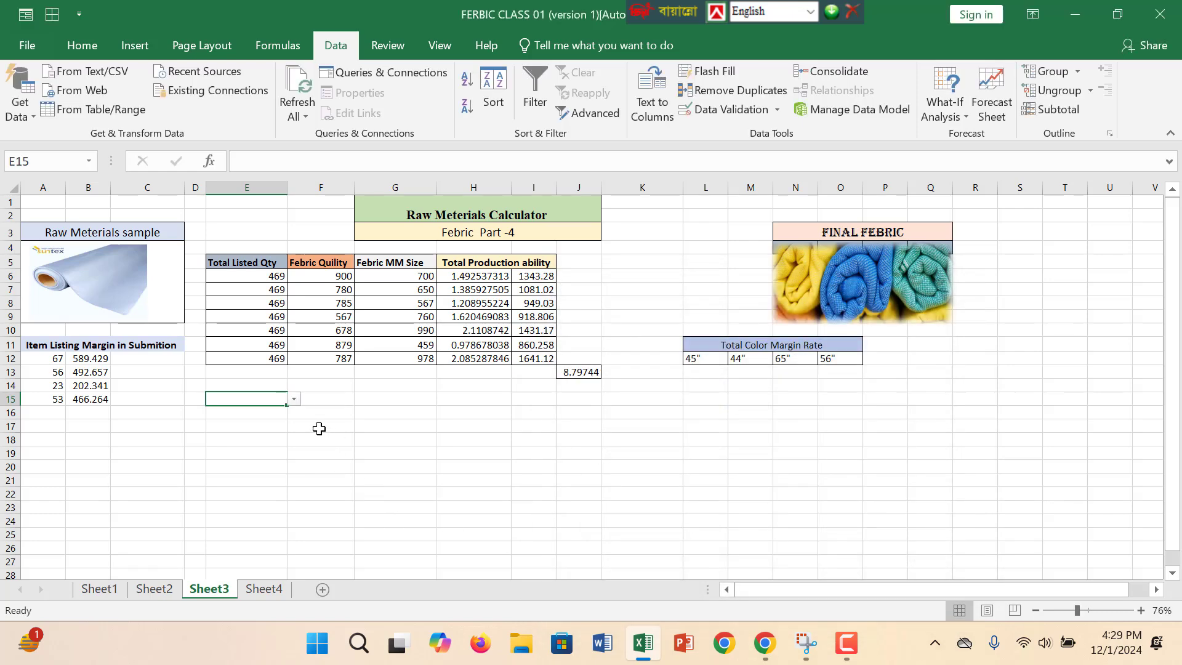
{"action": "left_click", "coordinate": [294, 399]}
{"action": "left_click", "coordinate": [268, 412]}
Enter the heading Months in cell E14, above the month dropdown.
{"action": "left_click", "coordinate": [1087, 611]}
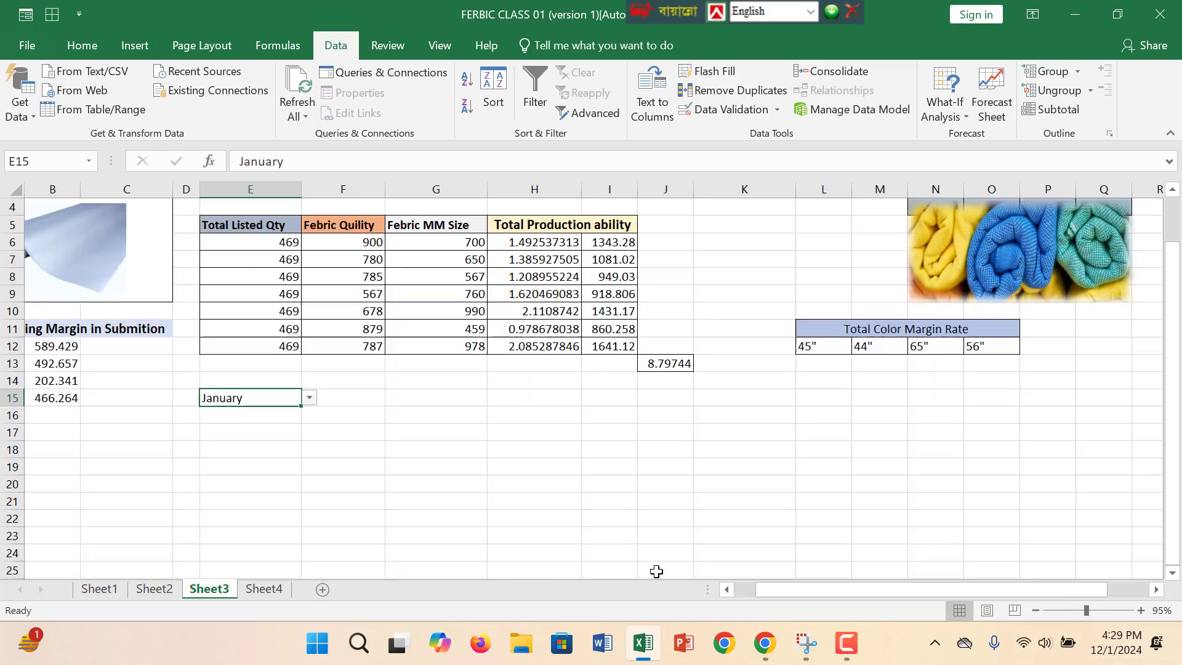
{"action": "left_click", "coordinate": [294, 375]}
{"action": "type", "text": "M"}
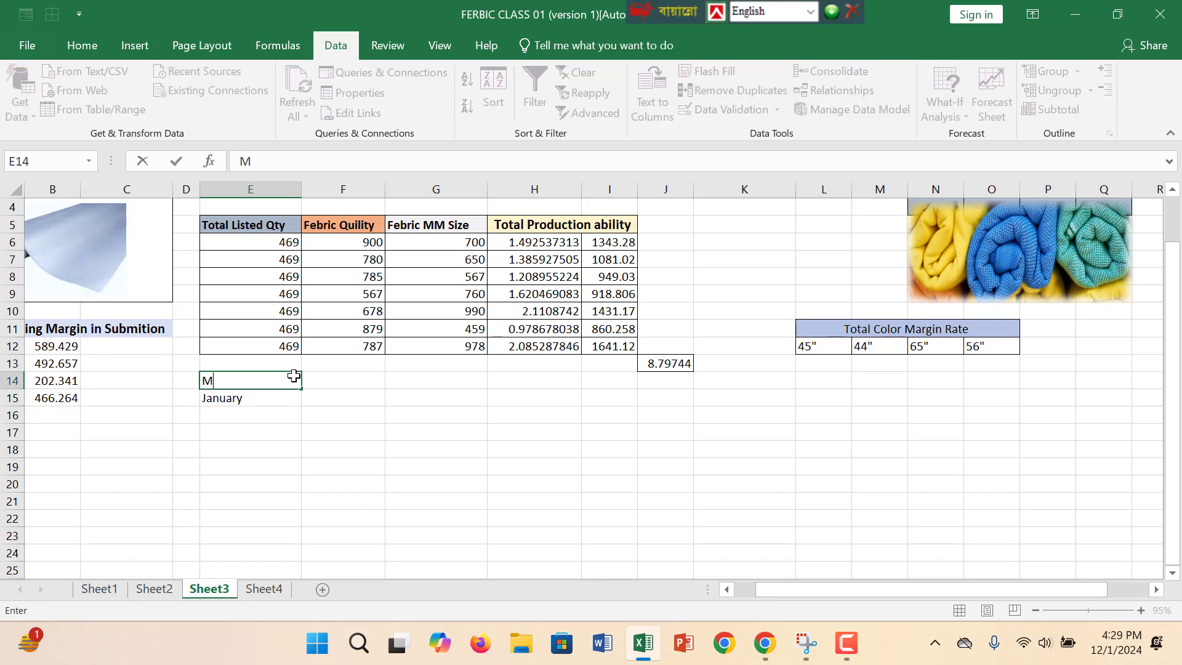
{"action": "type", "text": "onths"}
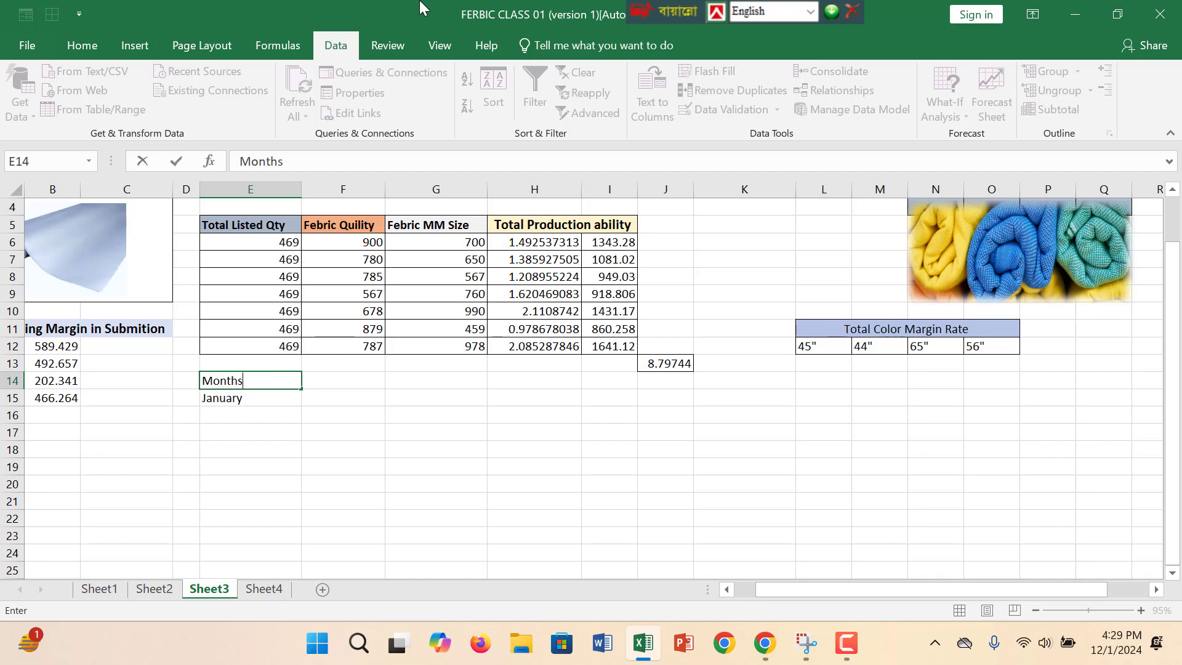
{"action": "left_click", "coordinate": [106, 41]}
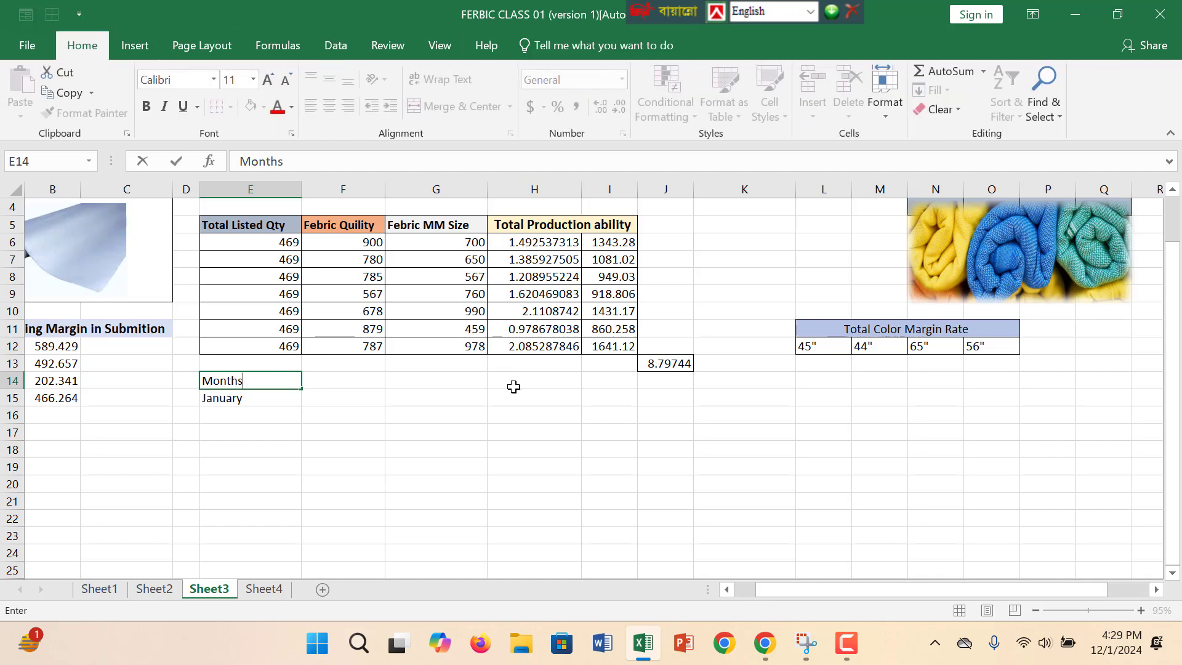
{"action": "left_click", "coordinate": [481, 448]}
Give the Months heading in E14 a light gray fill and all borders.
{"action": "left_click", "coordinate": [273, 376]}
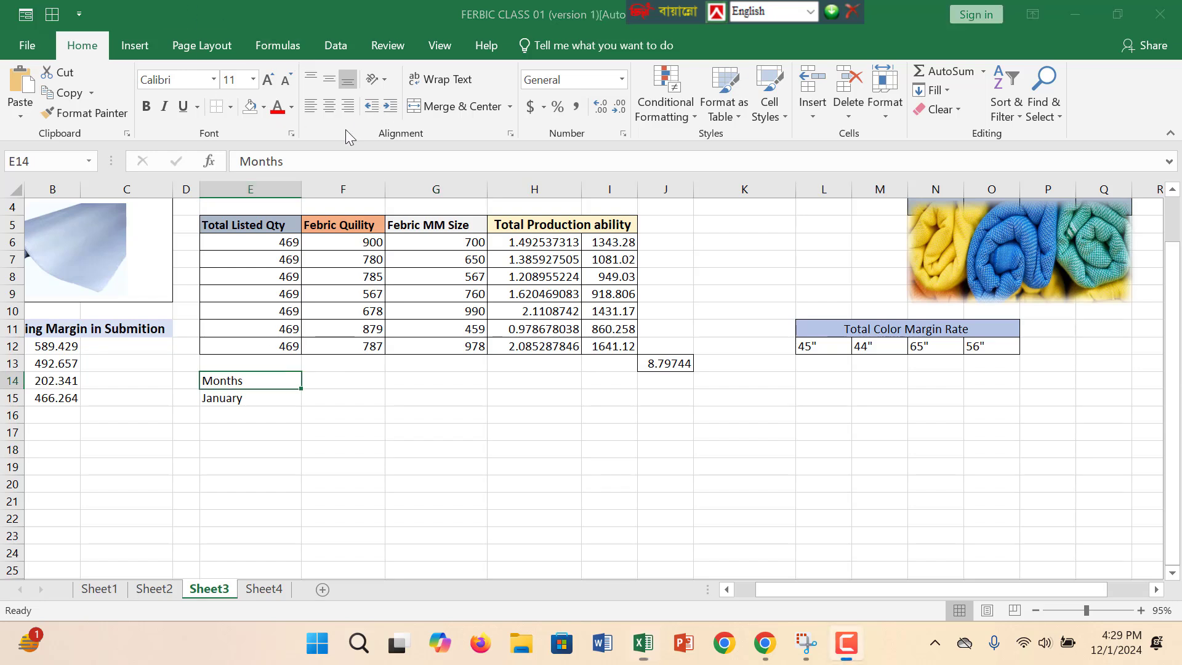
{"action": "left_click", "coordinate": [264, 108]}
{"action": "left_click", "coordinate": [284, 158]}
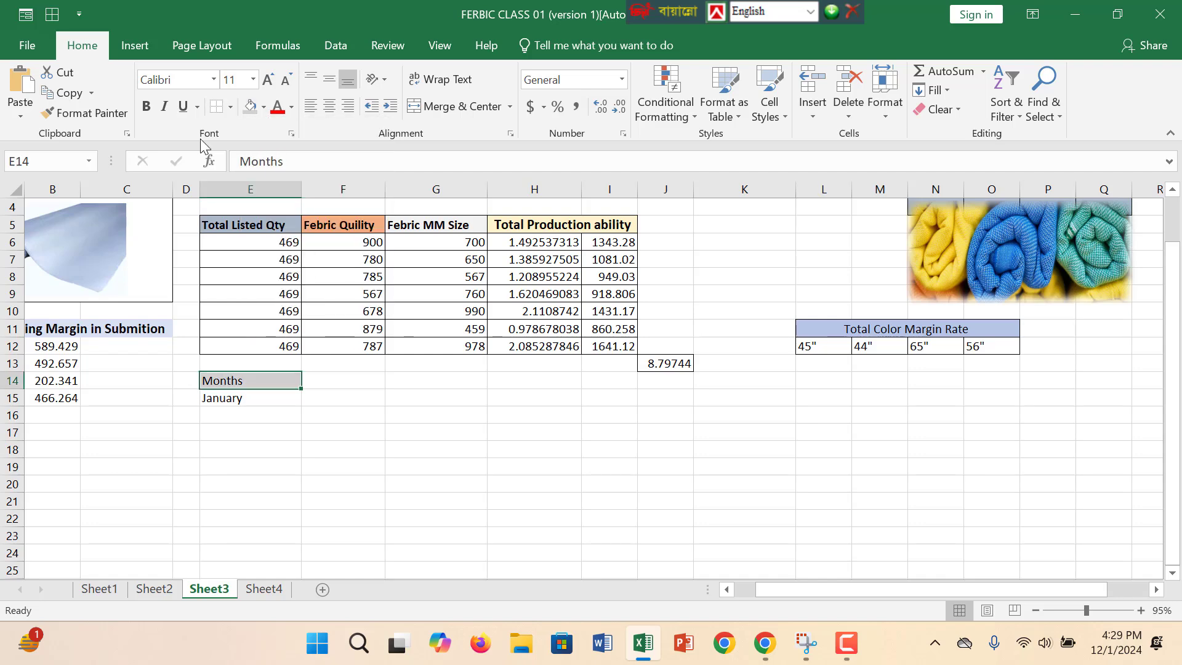
{"action": "left_click", "coordinate": [230, 108]}
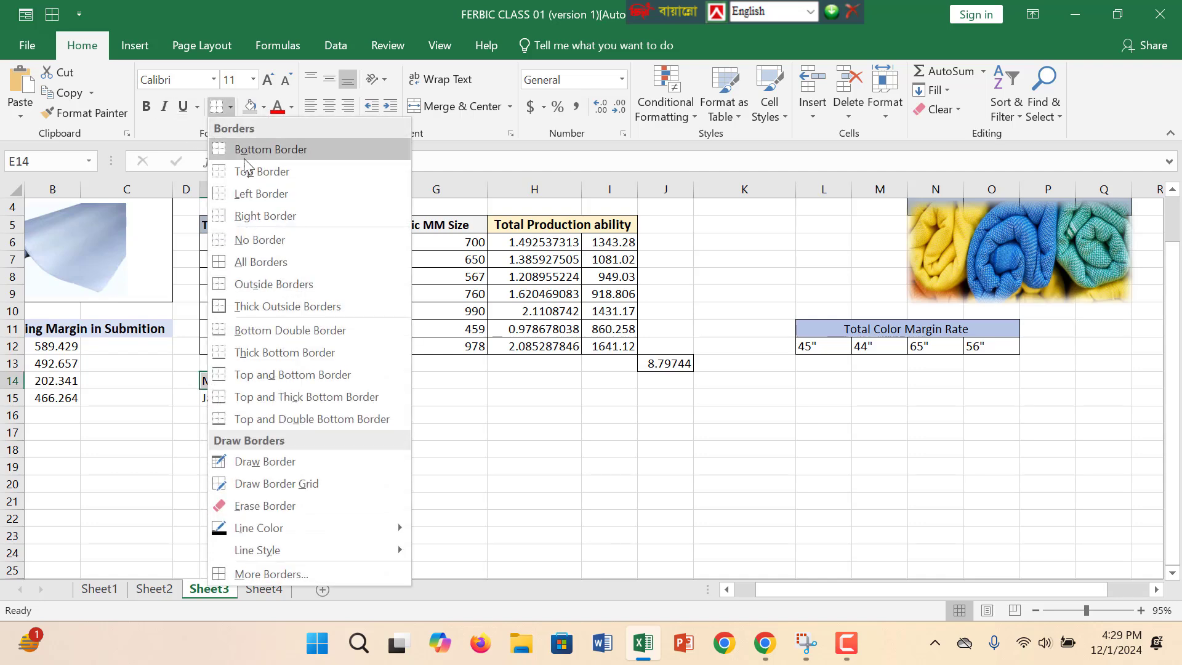
{"action": "left_click", "coordinate": [259, 261]}
{"action": "left_click", "coordinate": [316, 480]}
Choose March from the month dropdown in cell E15.
{"action": "left_click", "coordinate": [256, 399]}
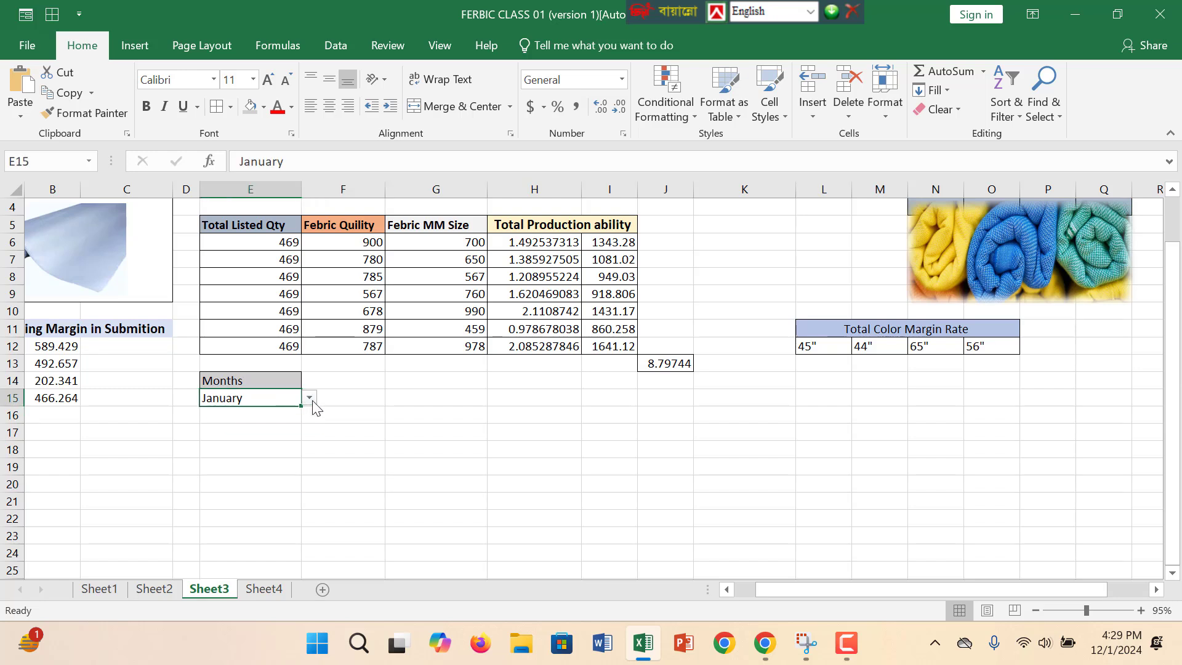
{"action": "left_click", "coordinate": [309, 399]}
{"action": "left_click", "coordinate": [295, 437]}
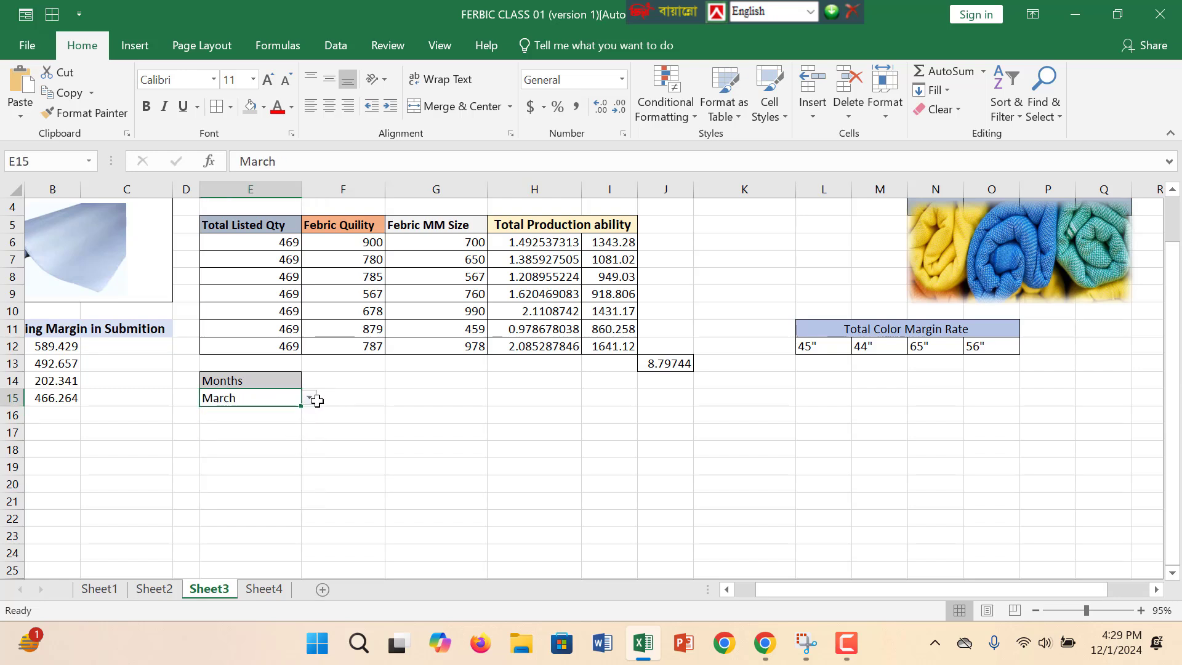
{"action": "left_click", "coordinate": [335, 401]}
{"action": "left_click", "coordinate": [358, 381]}
{"action": "left_click", "coordinate": [213, 466]}
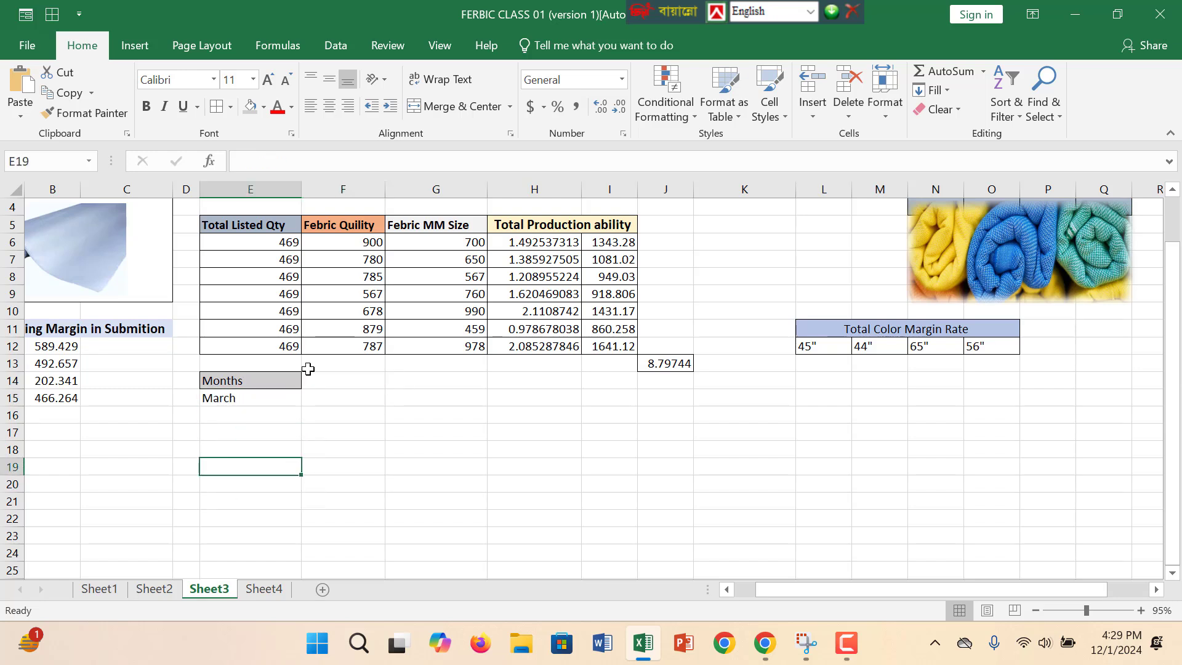
{"action": "left_click", "coordinate": [332, 397]}
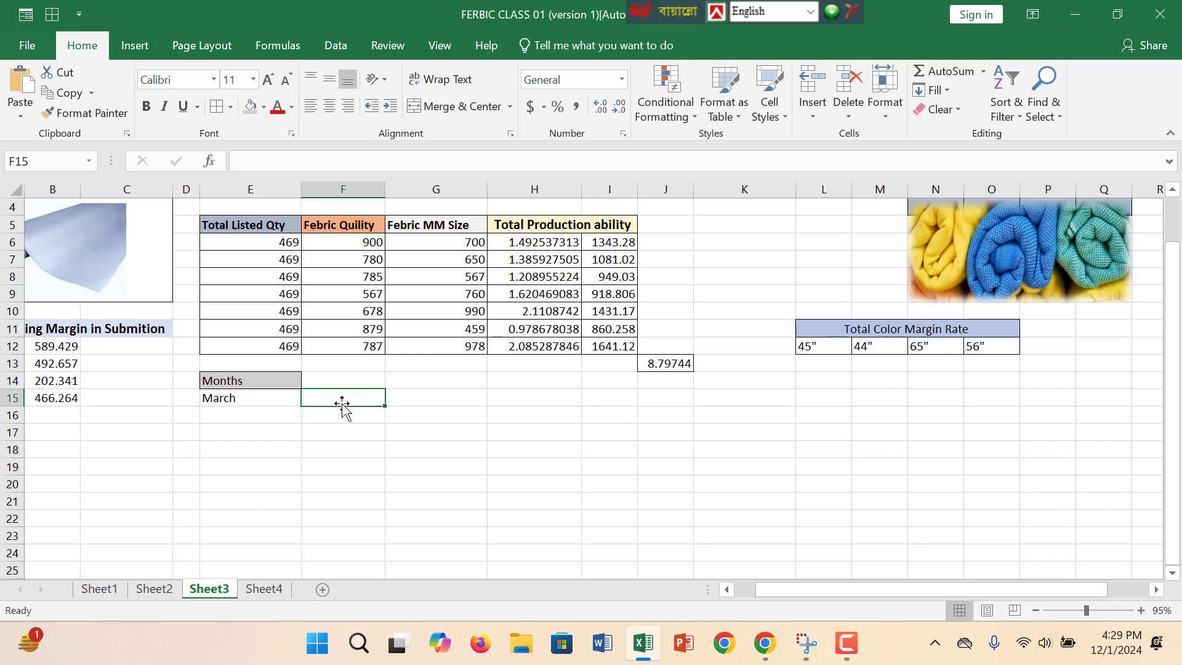
{"action": "type", "text": "="}
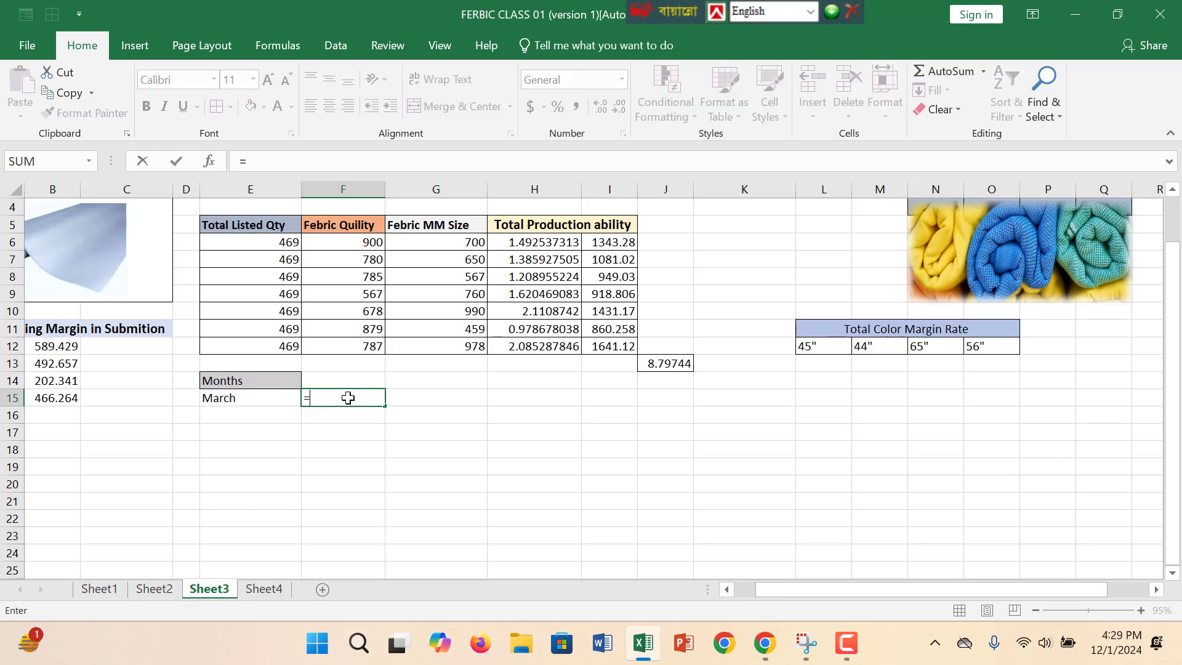
{"action": "type", "text": "if("}
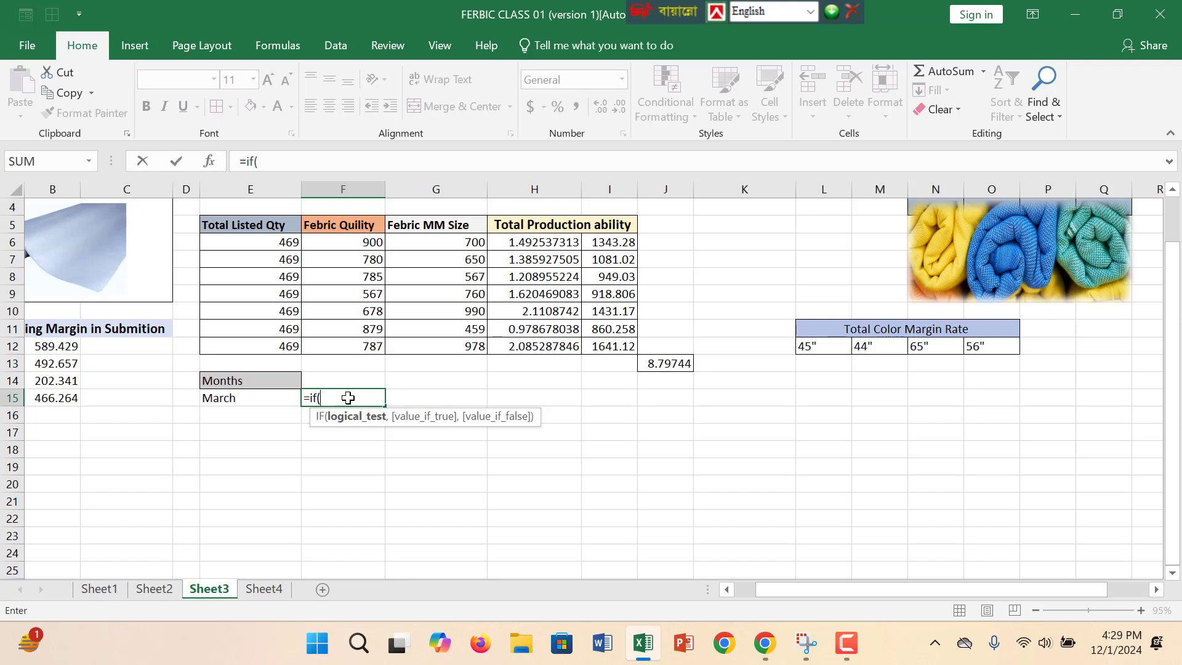
{"action": "left_click", "coordinate": [285, 400]}
{"action": "key", "text": "BackSpace"}
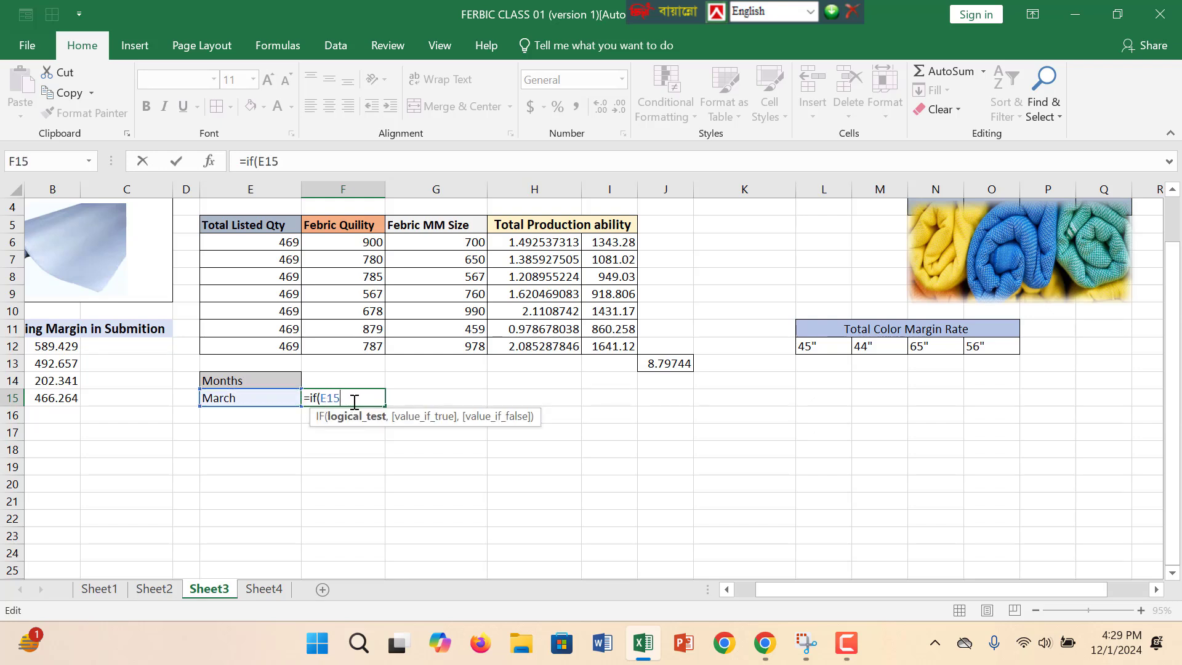
{"action": "key", "text": "BackSpace"}
{"action": "key", "text": "BackSpace"}
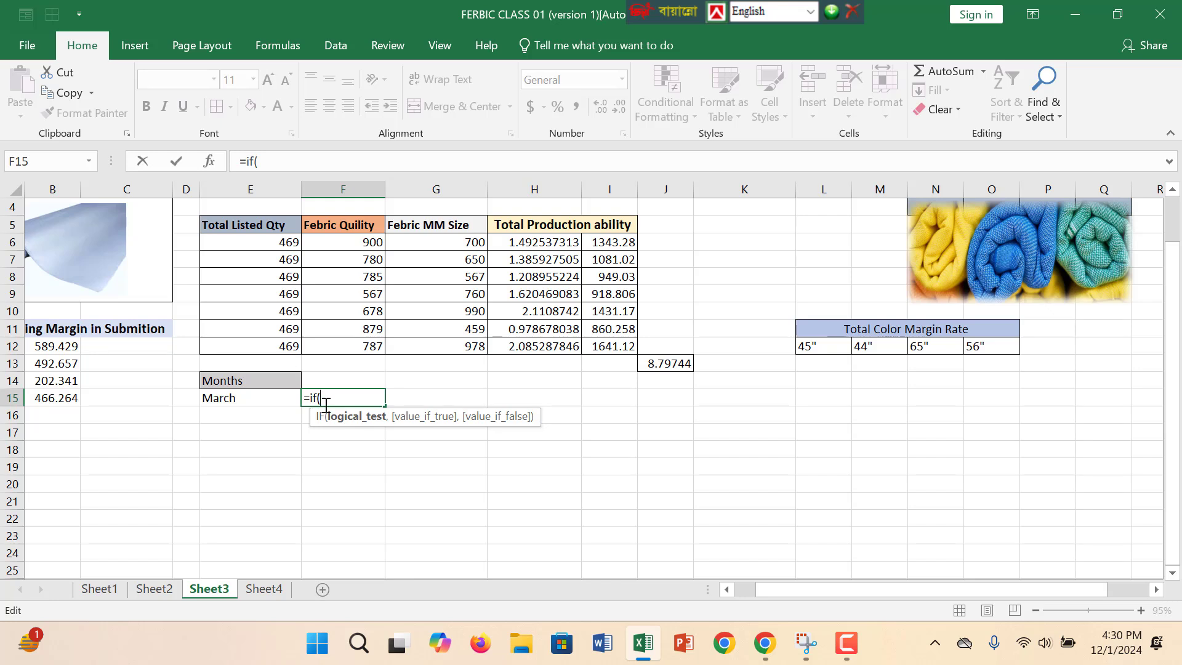
{"action": "key", "text": "BackSpace"}
{"action": "key", "text": "BackSpace"}
{"action": "key", "text": "BackSpace"}
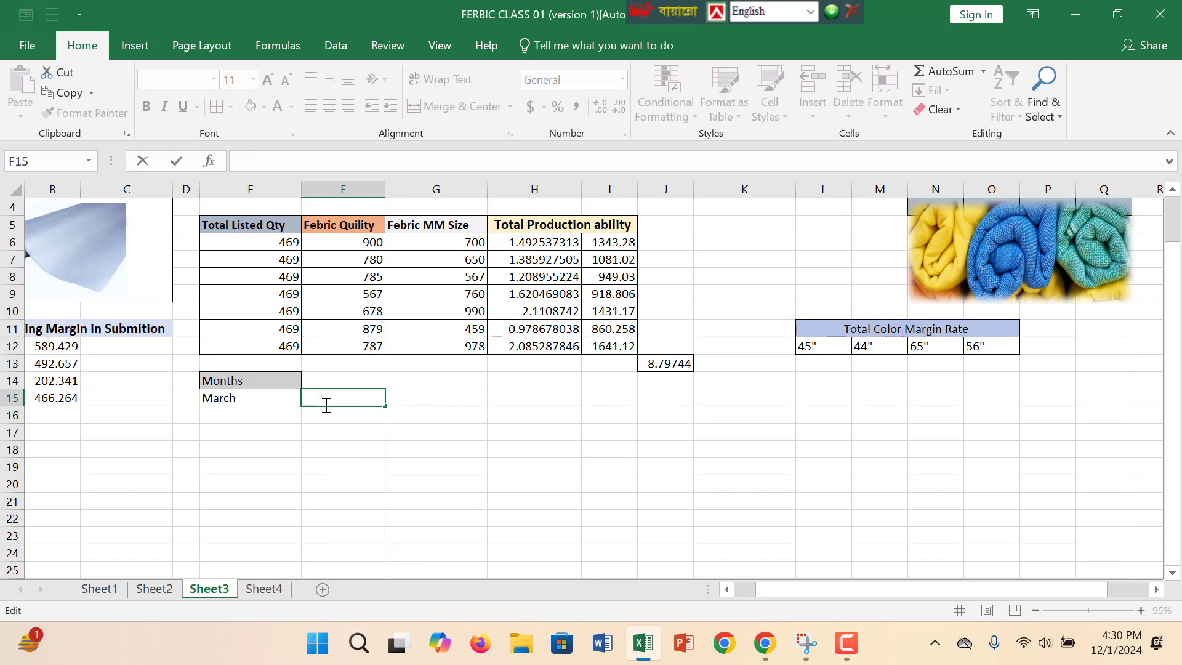
{"action": "left_click", "coordinate": [278, 398]}
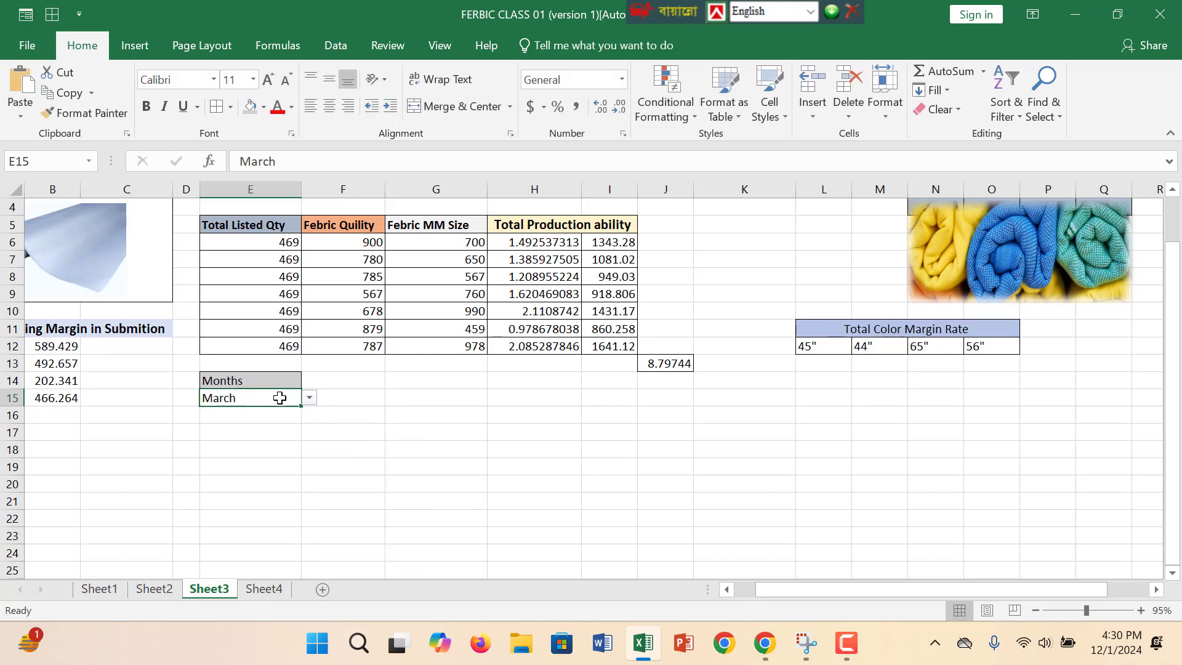
{"action": "double_click", "coordinate": [280, 398]}
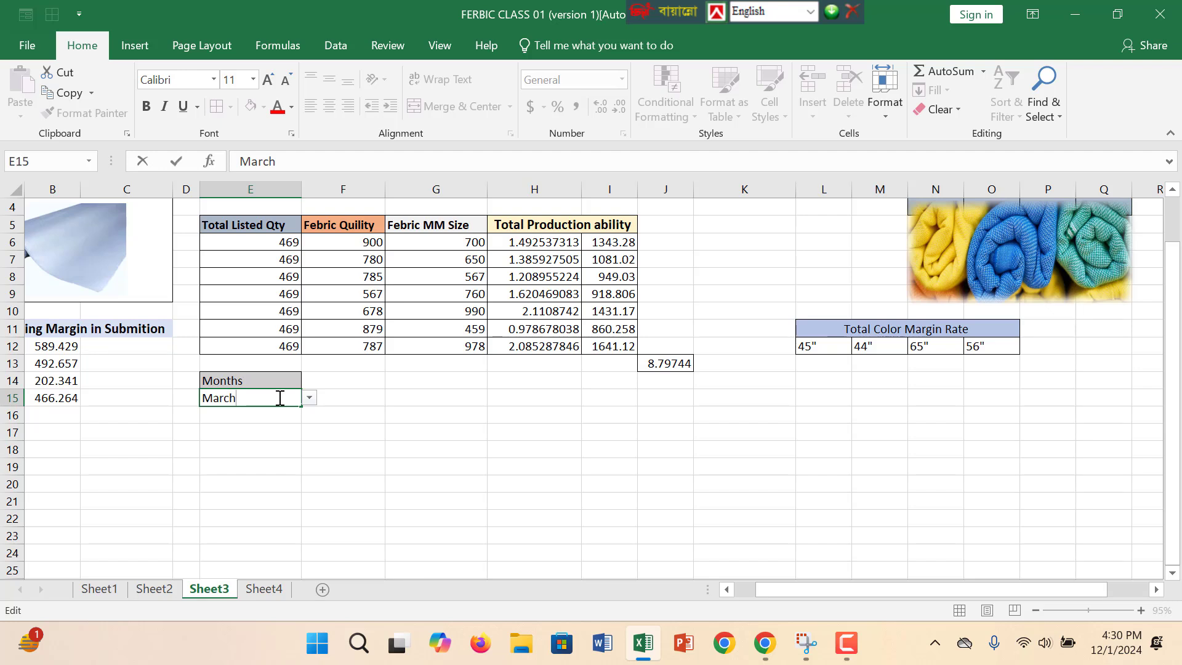
{"action": "left_click", "coordinate": [309, 398]}
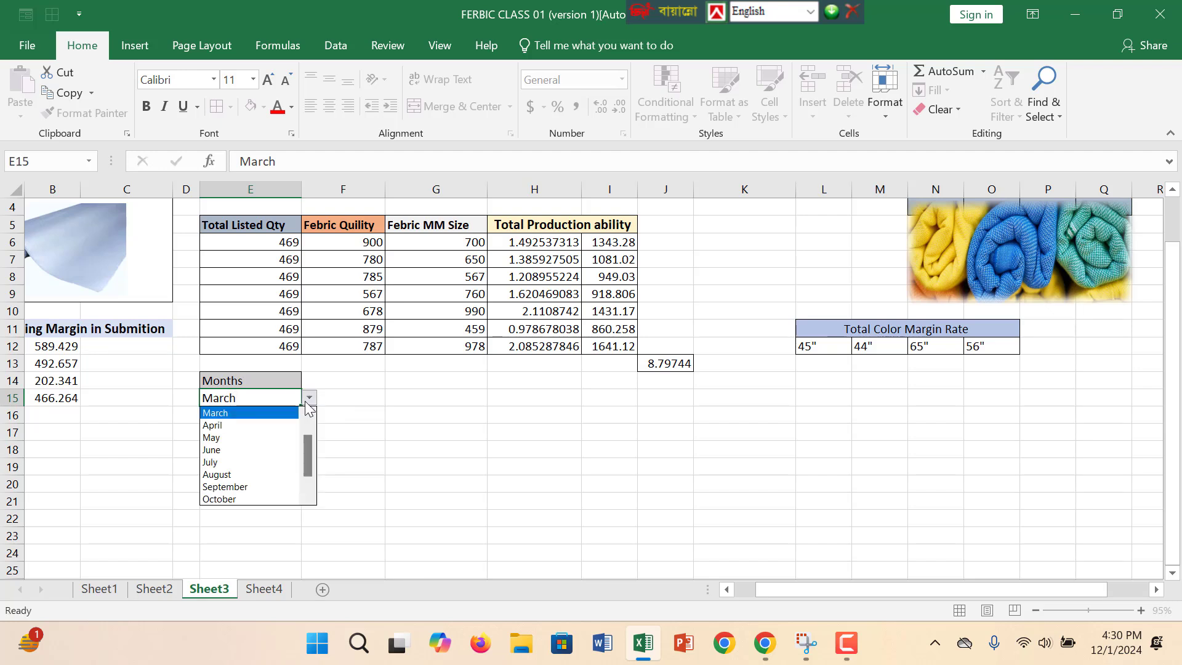
{"action": "scroll", "coordinate": [287, 425], "scroll_direction": "up", "scroll_amount": 1}
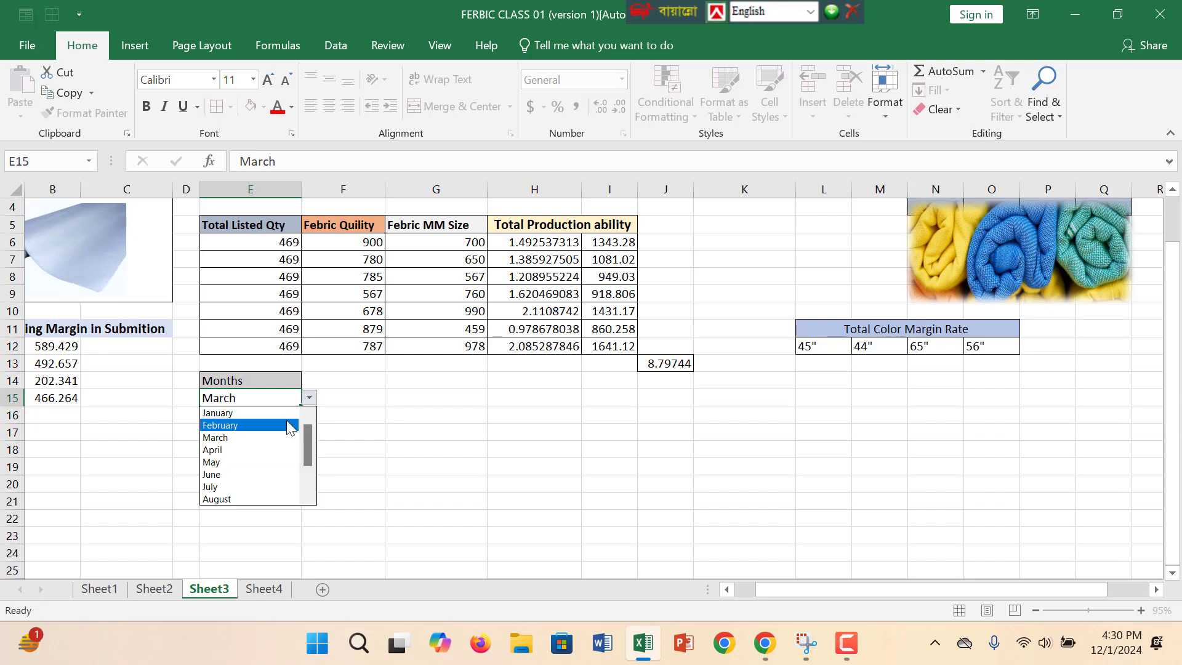
{"action": "left_click", "coordinate": [330, 401]}
Begin a formula in cell F15 with an IF that tests E15<=8.79744 and returns 15% when true.
{"action": "left_click", "coordinate": [332, 401]}
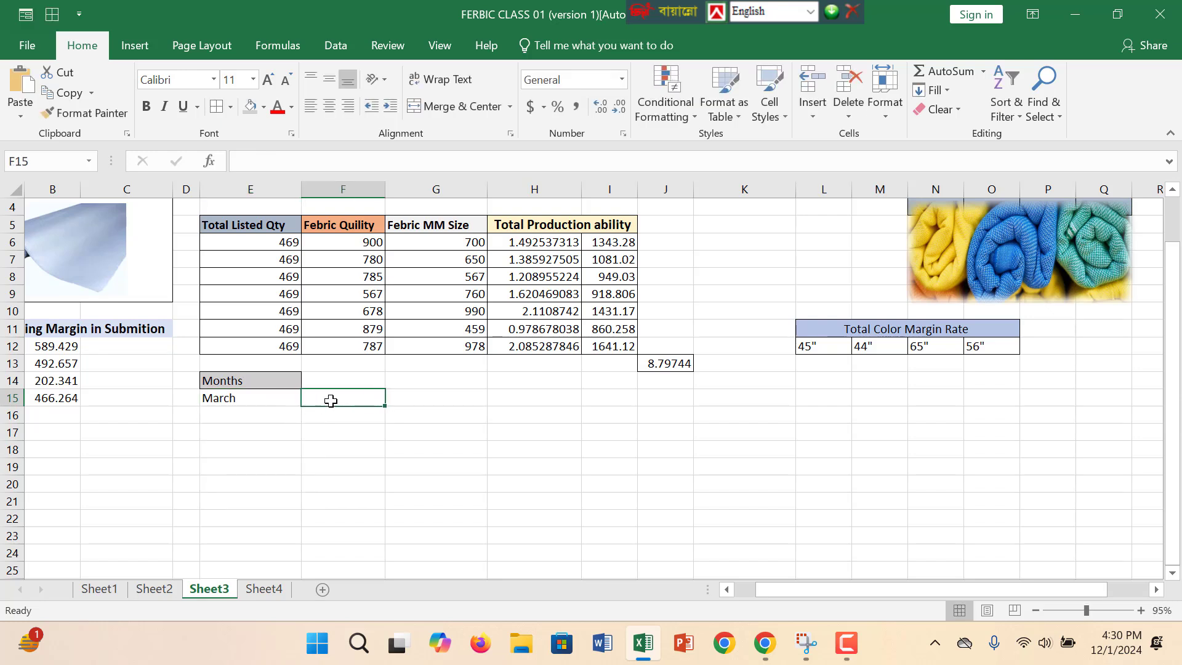
{"action": "type", "text": "="}
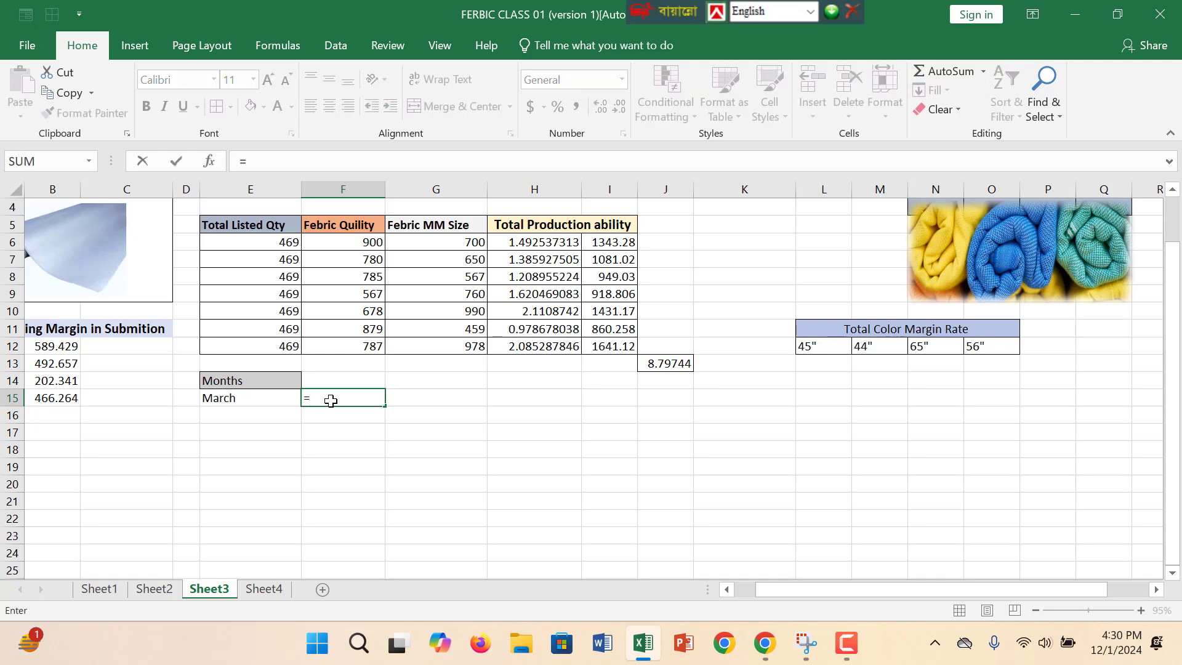
{"action": "type", "text": "if("}
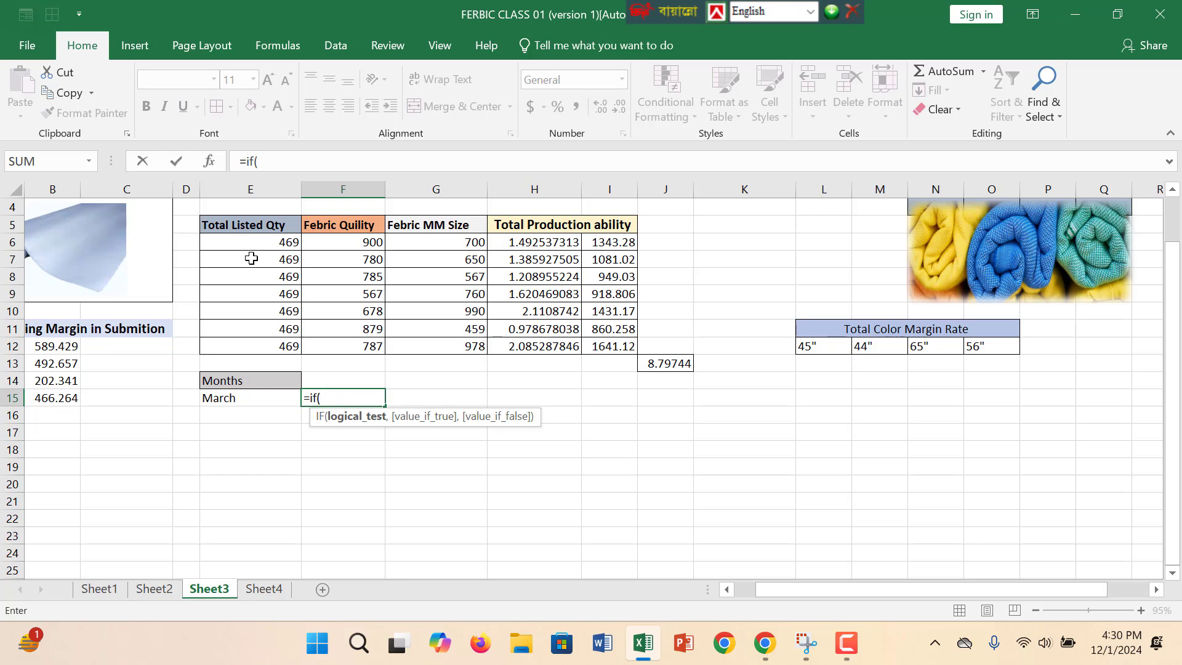
{"action": "left_click", "coordinate": [277, 396]}
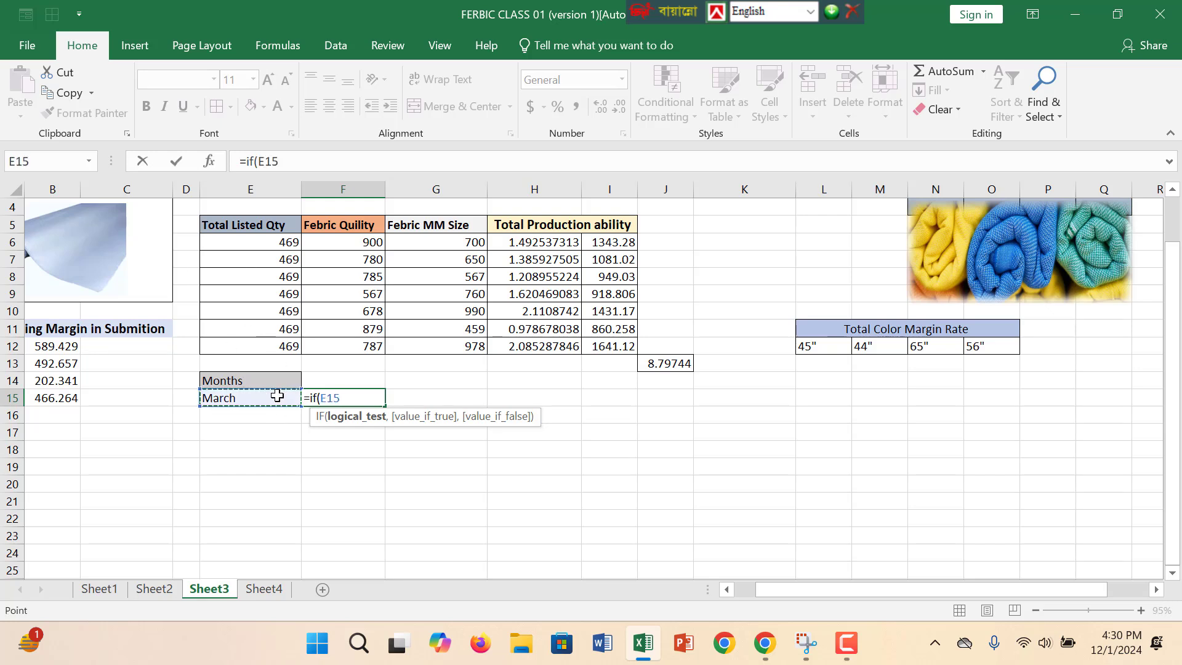
{"action": "type", "text": "<="}
{"action": "type", "text": "8.7"}
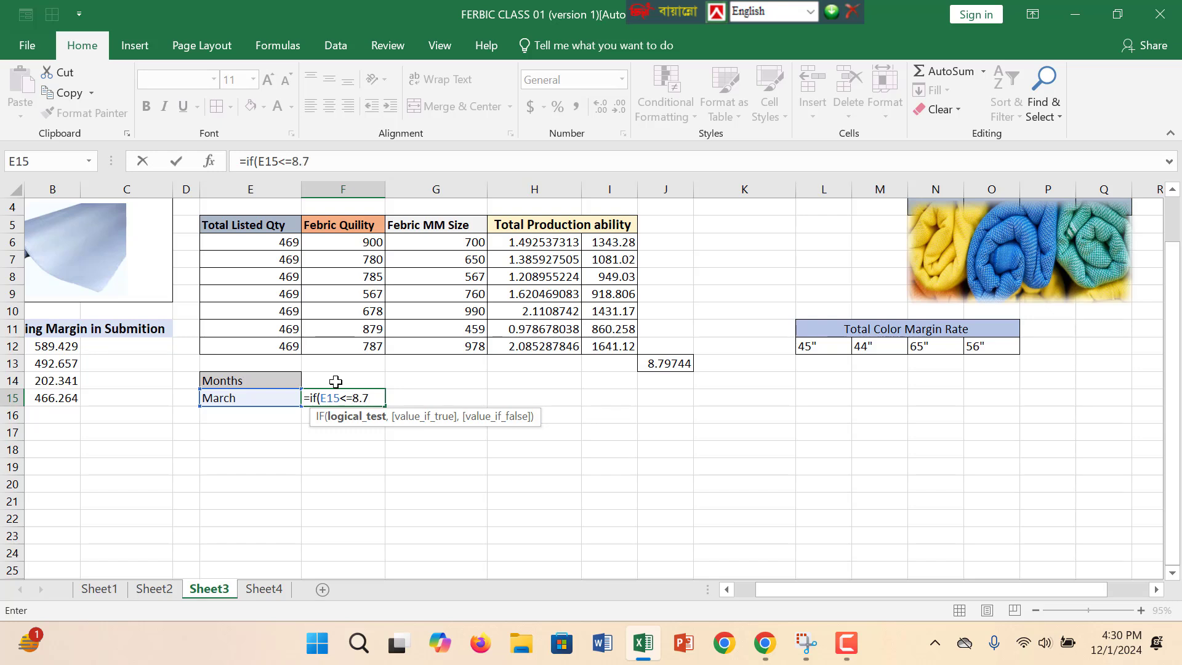
{"action": "type", "text": "9"}
{"action": "type", "text": "44"}
{"action": "type", "text": ","}
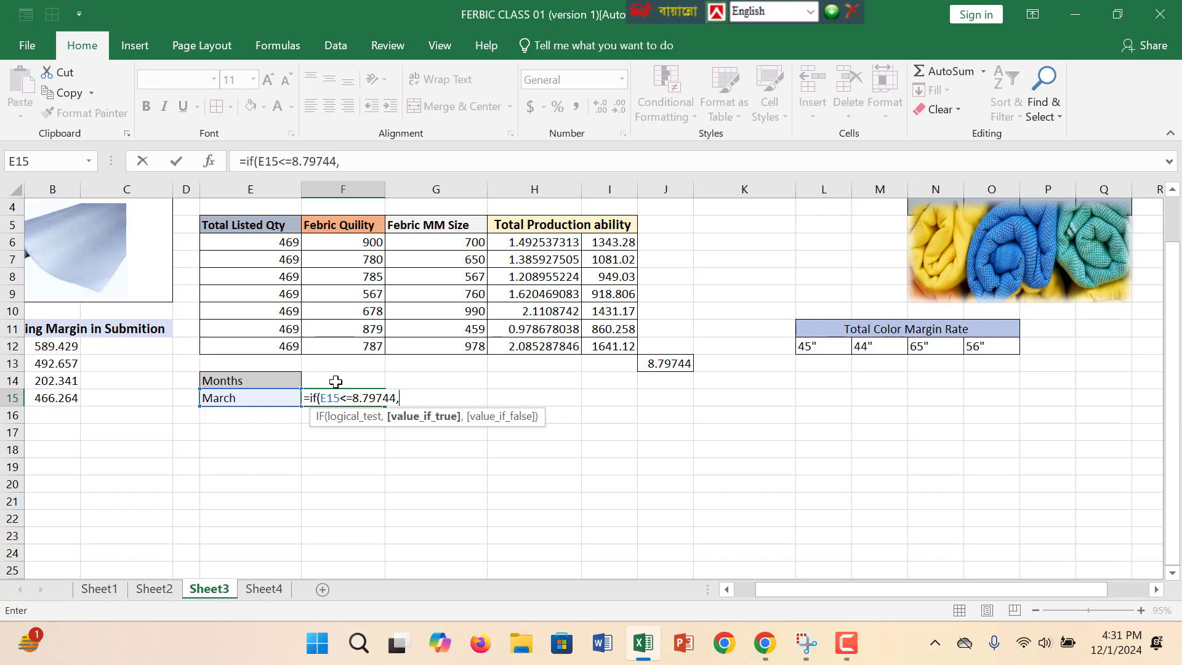
{"action": "type", "text": "!"}
{"action": "type", "text": "%"}
{"action": "key", "text": "BackSpace"}
{"action": "key", "text": "BackSpace"}
{"action": "type", "text": "15%,if"}
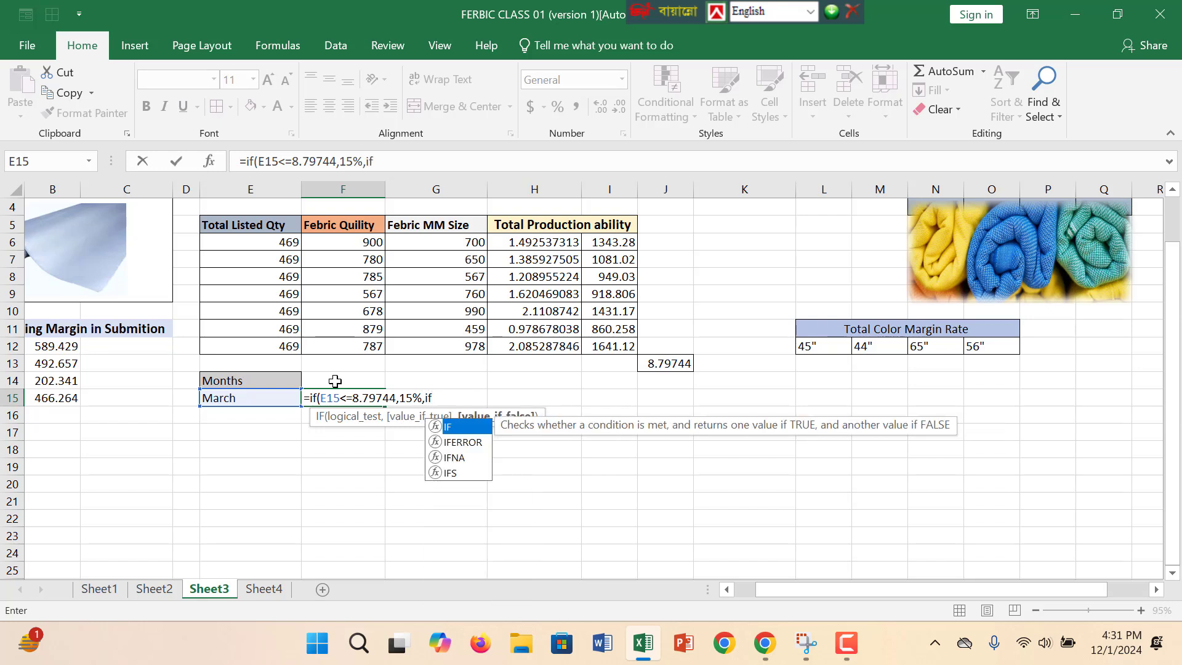
Complete the F15 formula with a nested IF testing E15<8.79744 and returning E15*10%, accepting the suggested bracket correction.
{"action": "type", "text": "("}
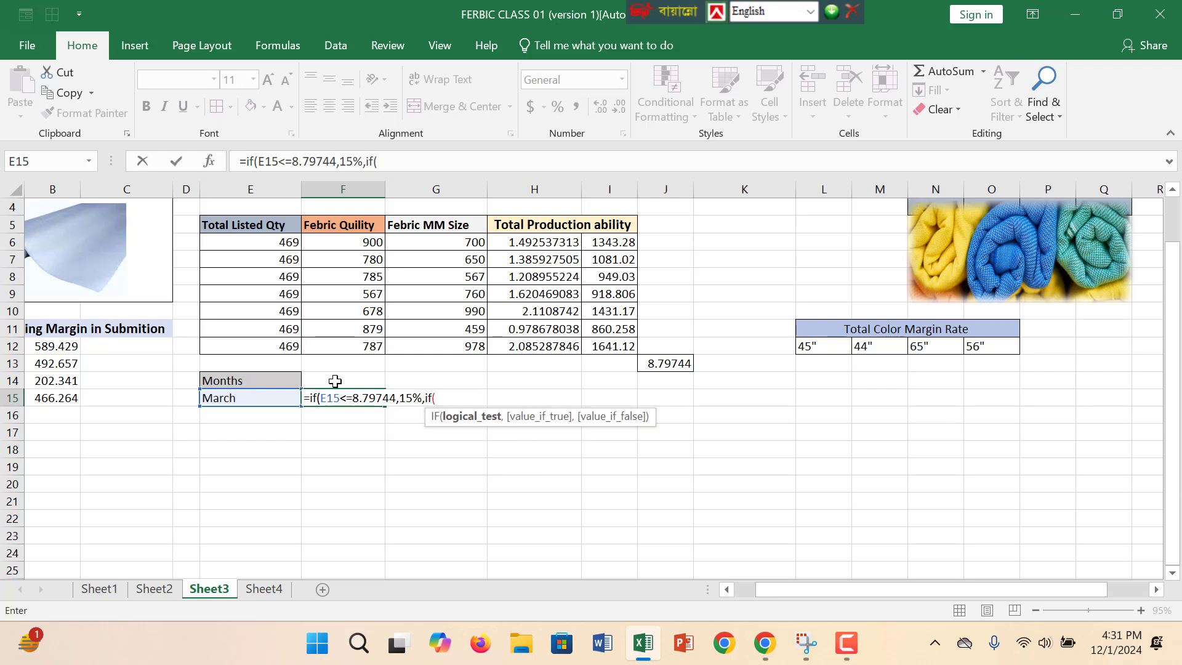
{"action": "left_click", "coordinate": [268, 397]}
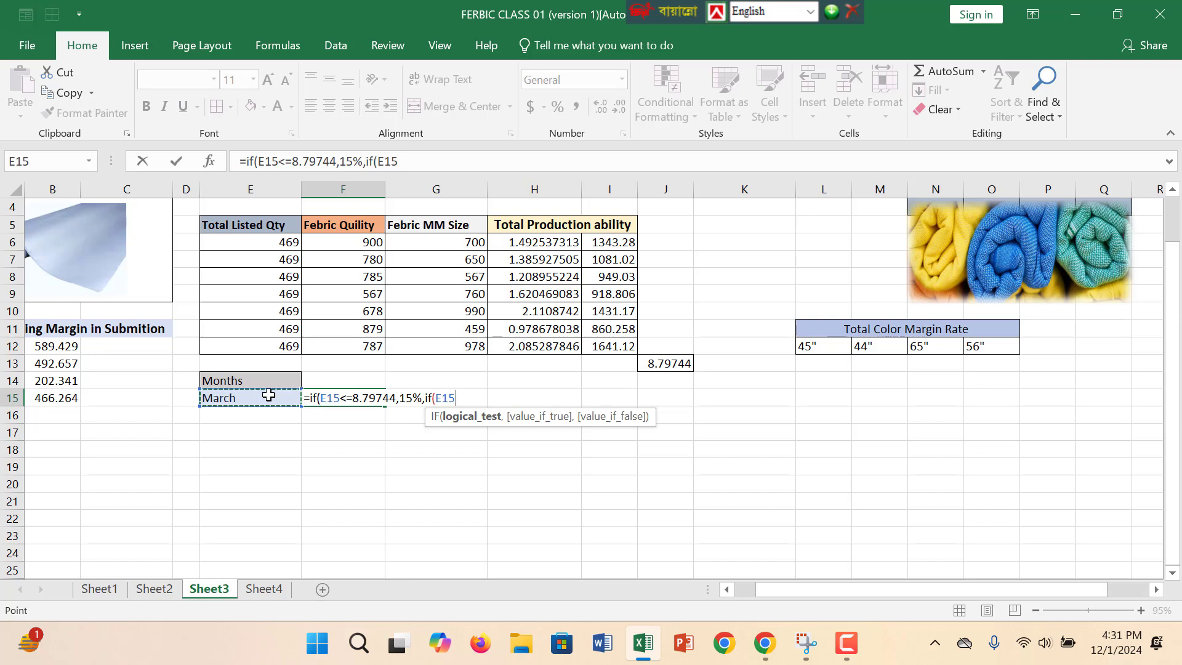
{"action": "type", "text": "<8.79"}
{"action": "type", "text": "79744"}
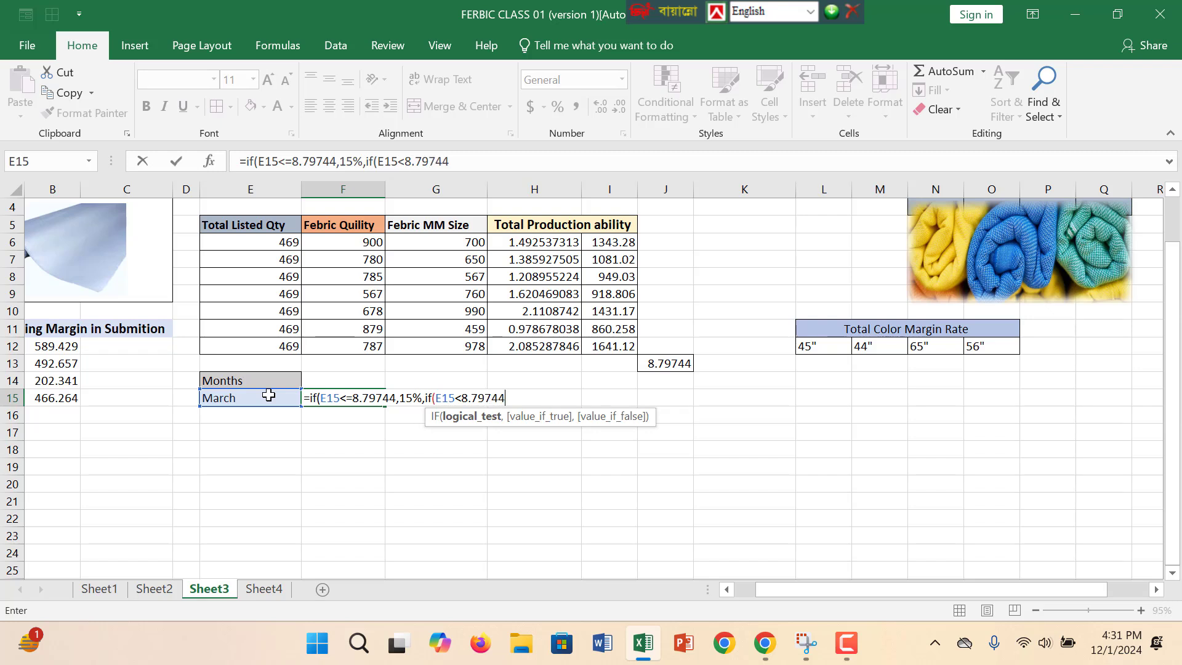
{"action": "type", "text": ","}
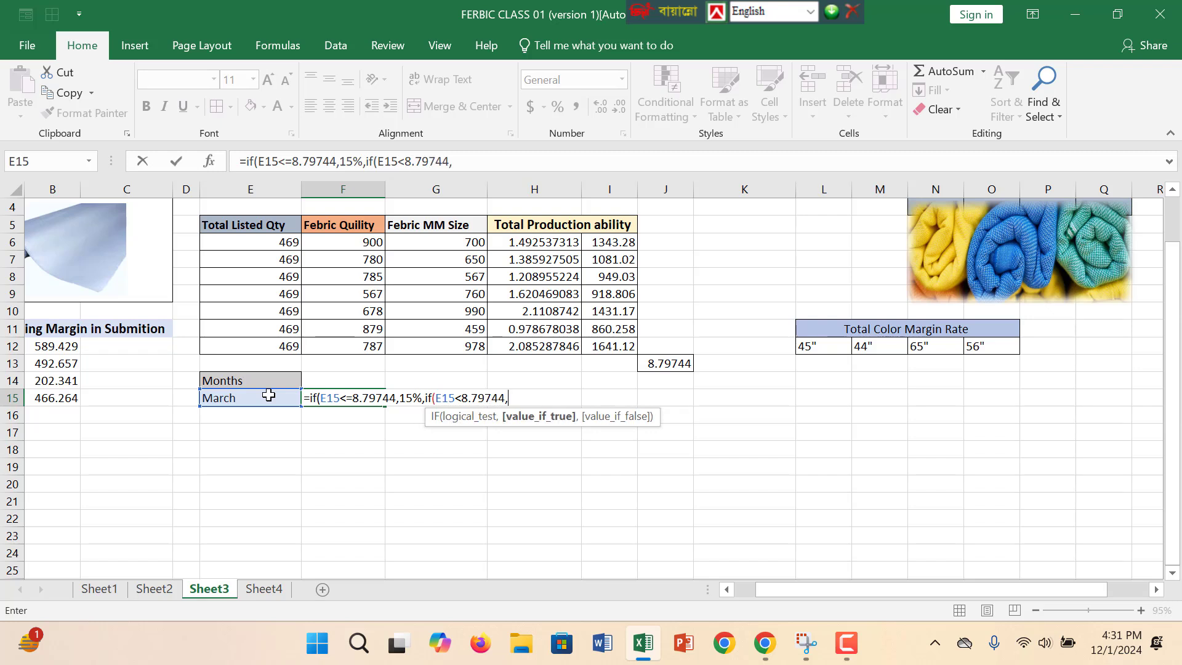
{"action": "left_click", "coordinate": [269, 395]}
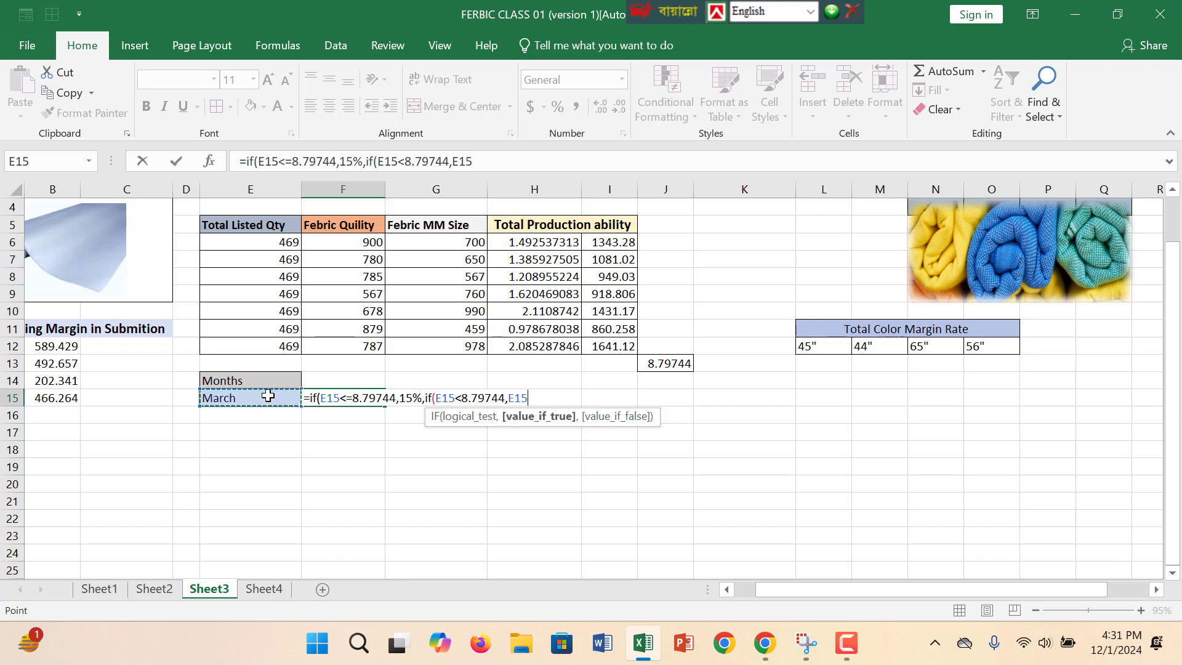
{"action": "type", "text": "*11110"}
{"action": "key", "text": "BackSpace"}
{"action": "key", "text": "BackSpace"}
{"action": "key", "text": "BackSpace"}
{"action": "key", "text": "BackSpace"}
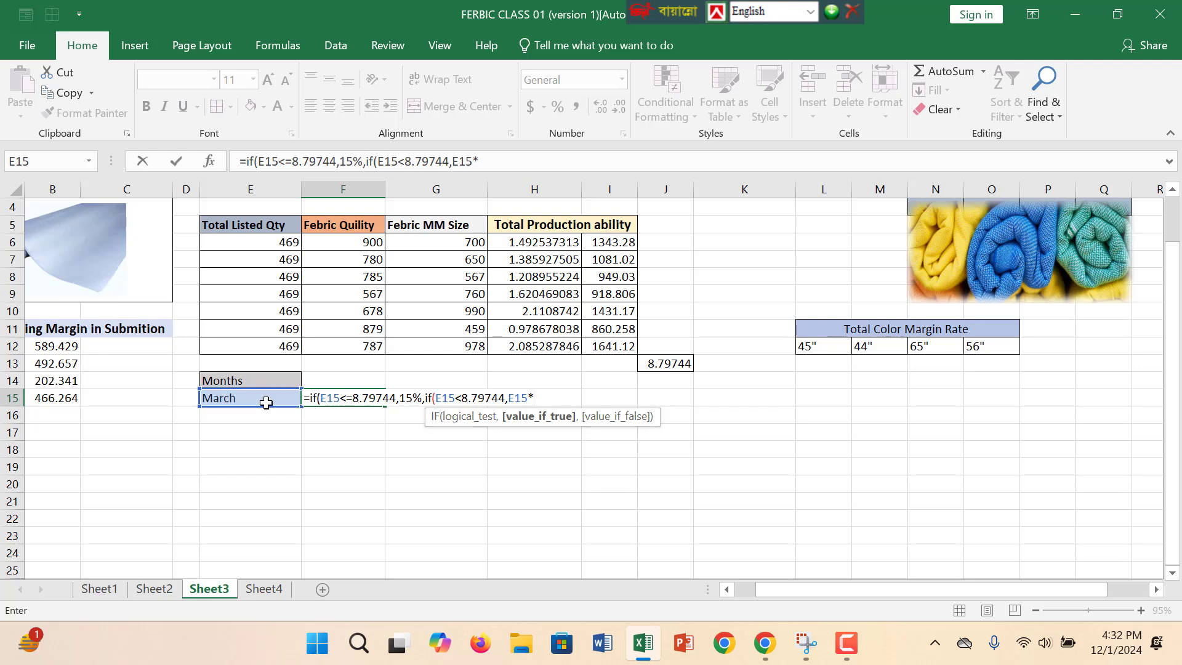
{"action": "type", "text": "0%)"}
{"action": "key", "text": "Return"}
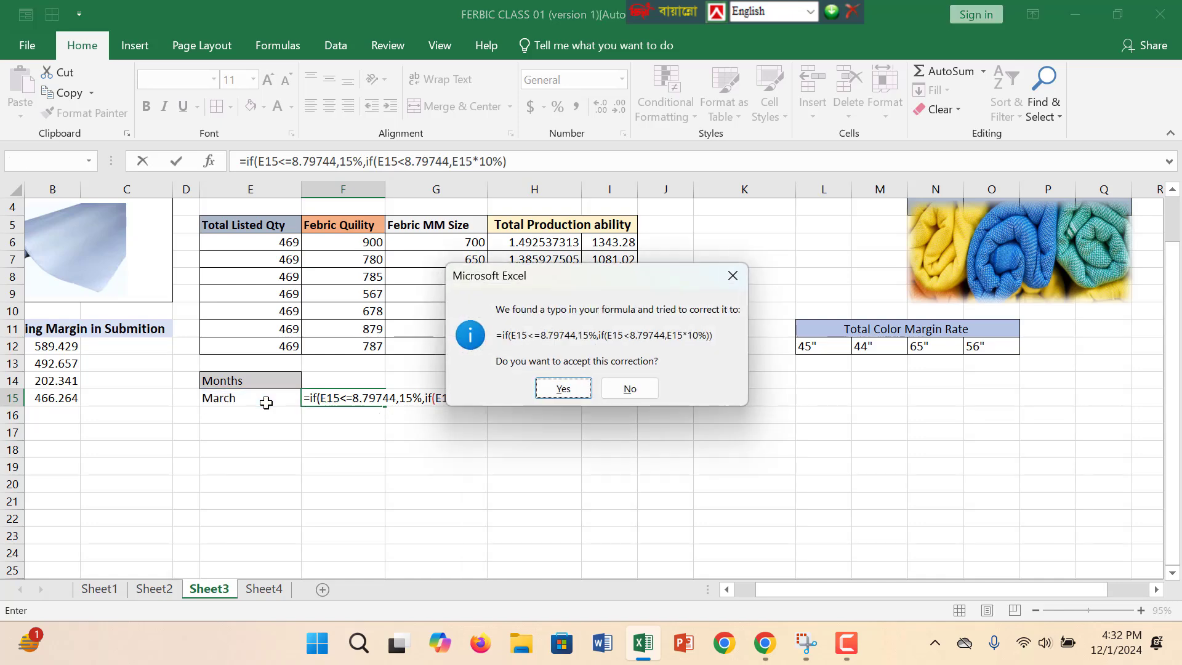
{"action": "left_click", "coordinate": [564, 392]}
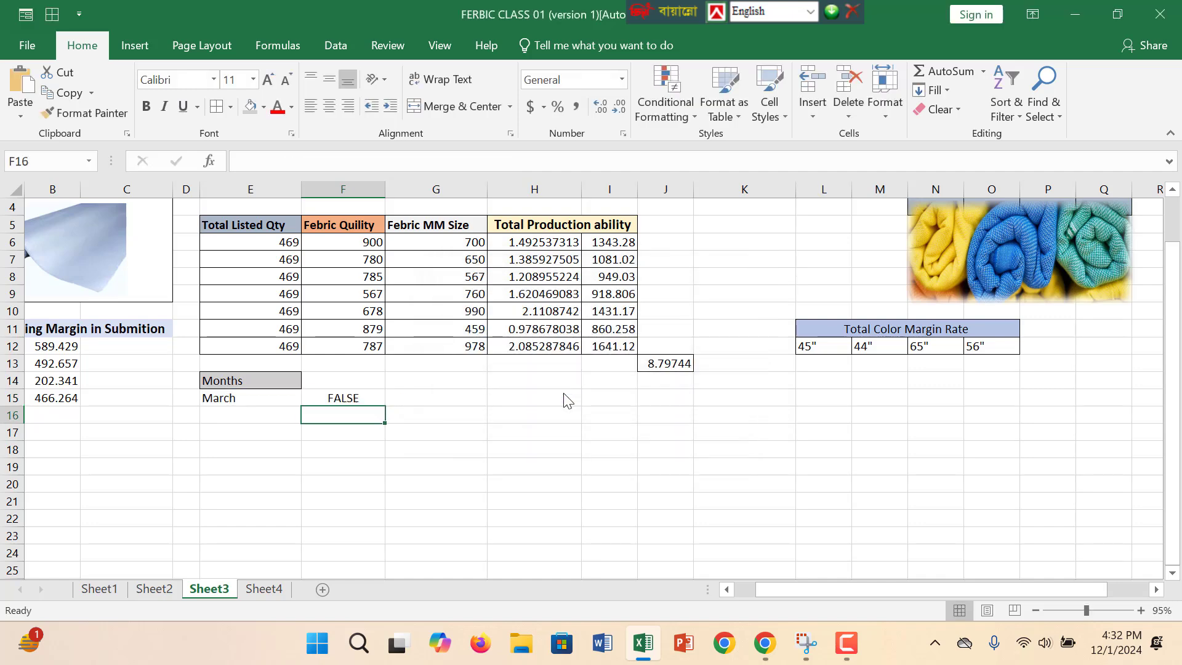
Test the F15 formula by choosing April, followed by January, from the month dropdown in cell E15.
{"action": "left_click", "coordinate": [275, 399]}
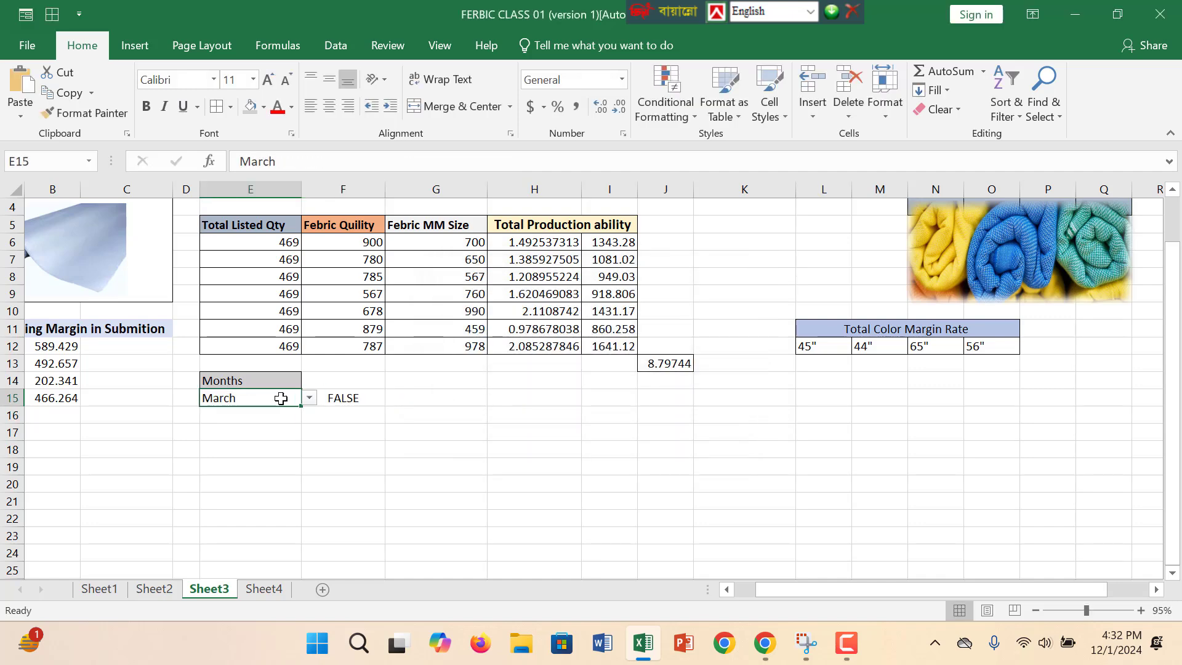
{"action": "left_click", "coordinate": [308, 399]}
{"action": "left_click", "coordinate": [289, 425]}
{"action": "left_click", "coordinate": [308, 399]}
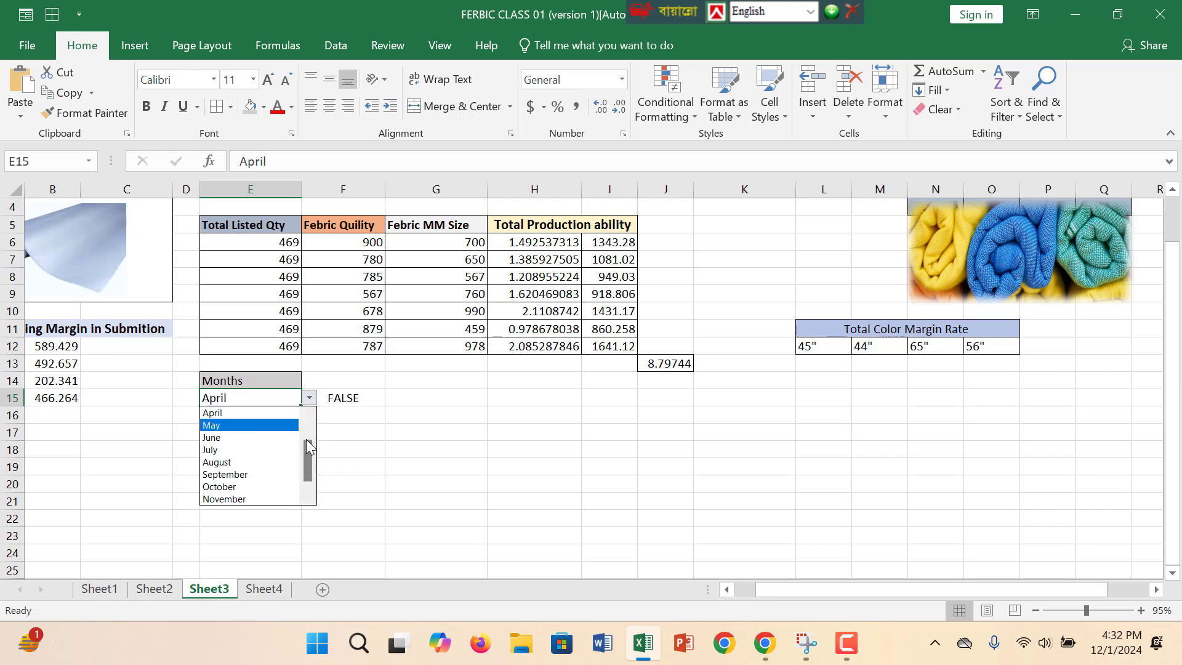
{"action": "left_click_drag", "start_coordinate": [308, 445], "coordinate": [308, 418]}
{"action": "left_click", "coordinate": [290, 413]}
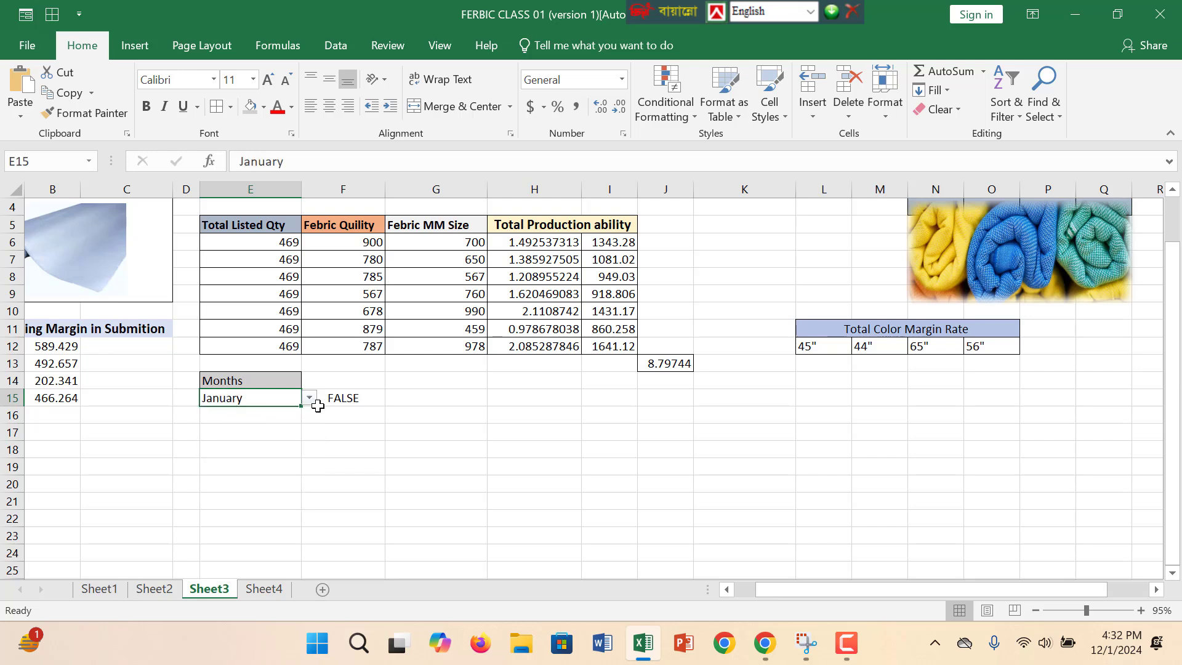
Examine the IF formula in F15 and the month list on Sheet4, and return to Sheet3.
{"action": "left_click", "coordinate": [352, 397]}
{"action": "double_click", "coordinate": [355, 398]}
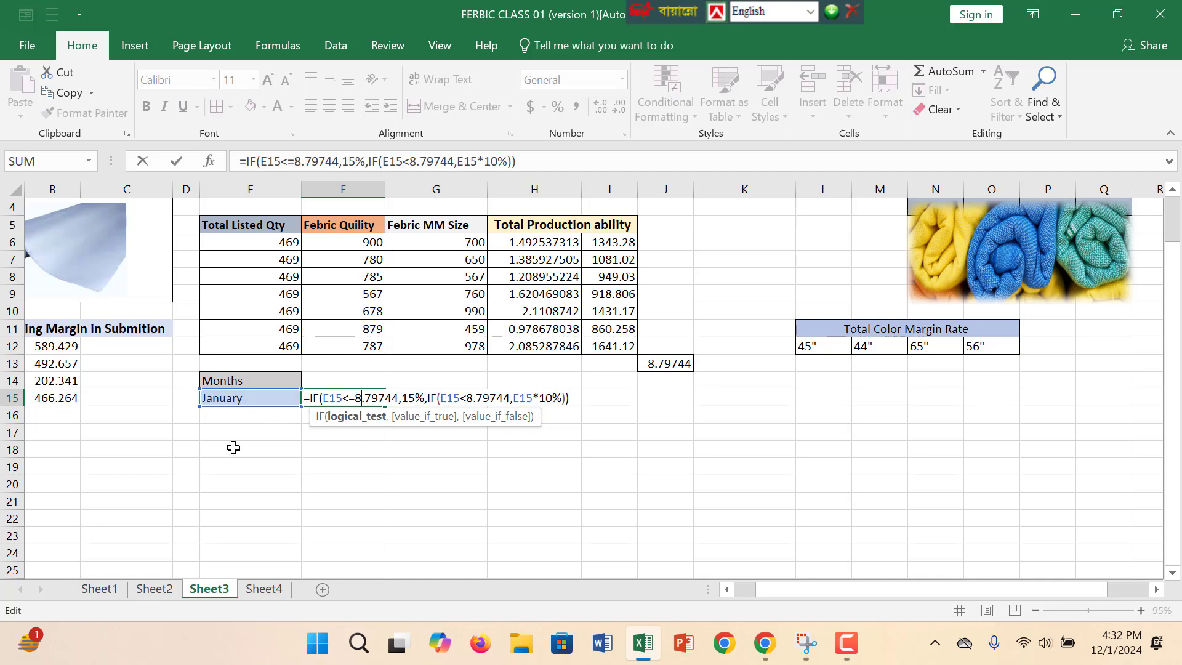
{"action": "left_click", "coordinate": [264, 589]}
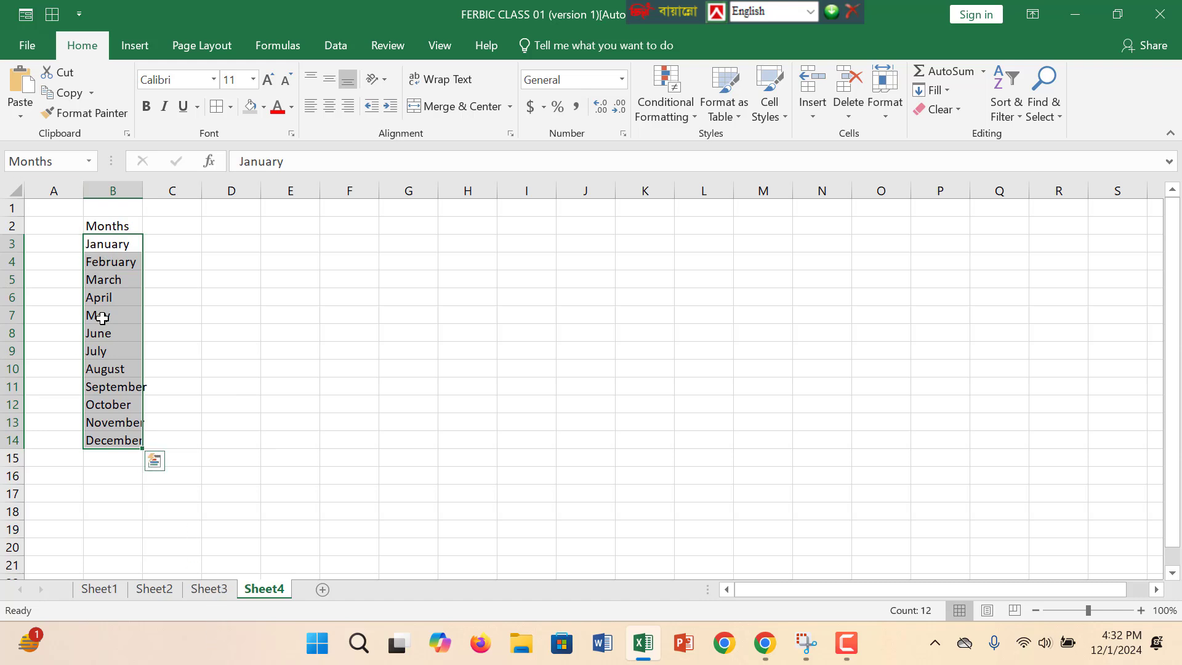
{"action": "left_click", "coordinate": [156, 283]}
{"action": "left_click", "coordinate": [161, 246]}
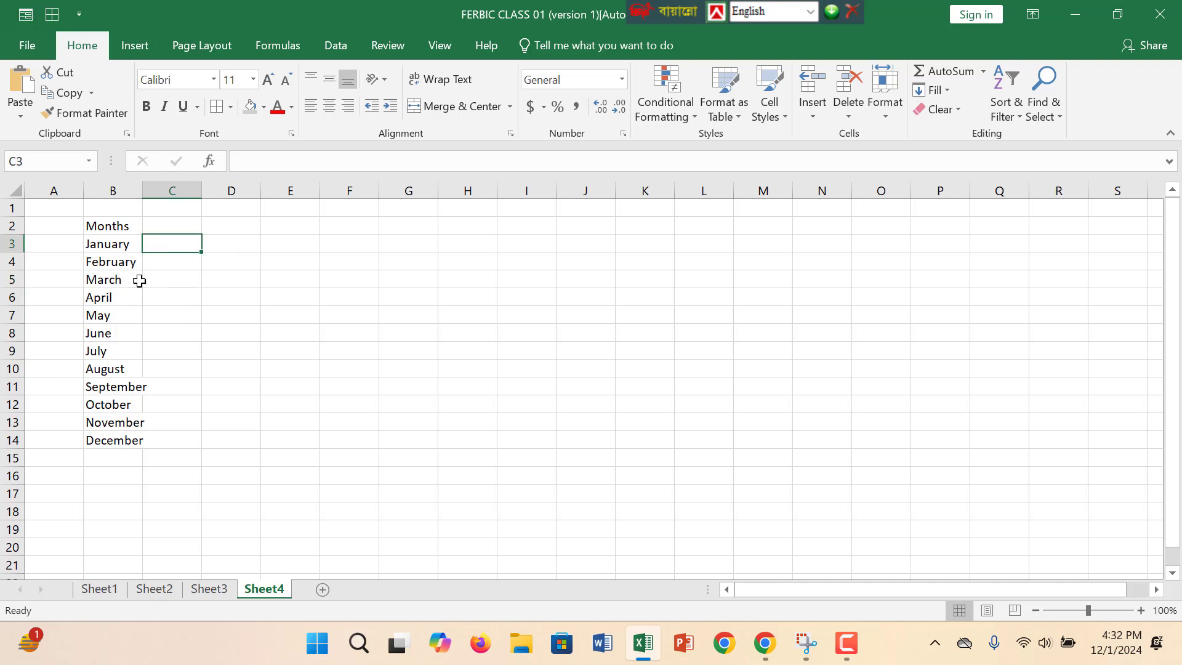
{"action": "left_click", "coordinate": [213, 589]}
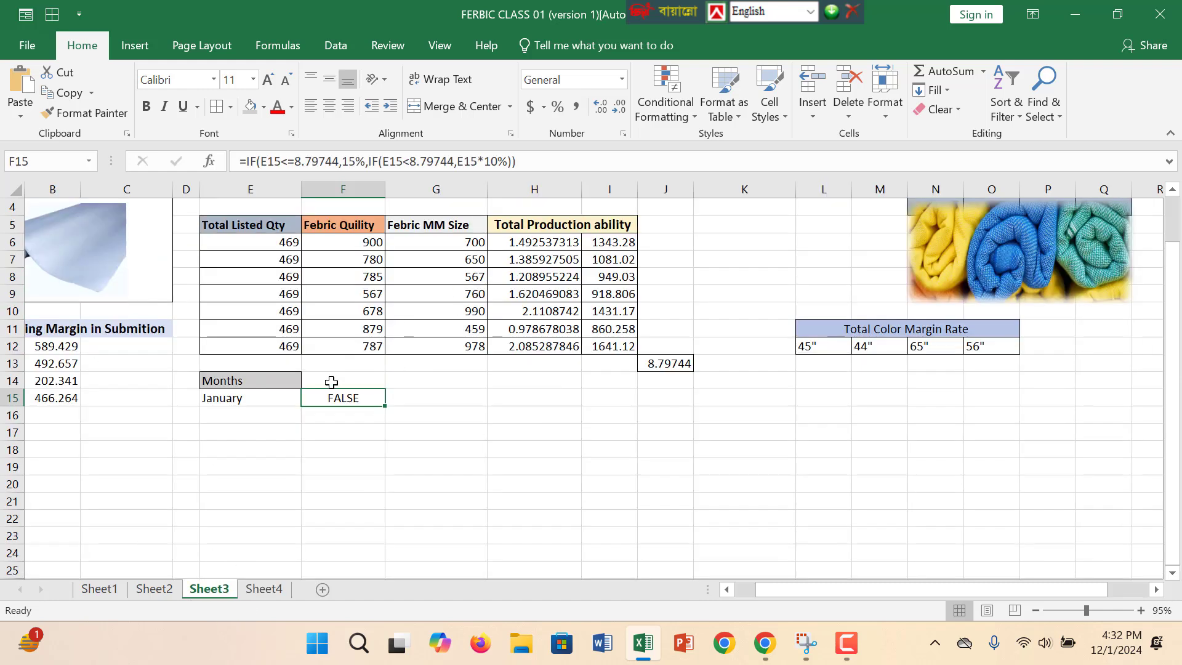
Delete cell E15 under the Months heading on Sheet3, shifting the remaining cells left.
{"action": "left_click", "coordinate": [239, 398]}
{"action": "scroll", "coordinate": [259, 398], "scroll_direction": "up", "scroll_amount": 1}
{"action": "right_click", "coordinate": [261, 398]}
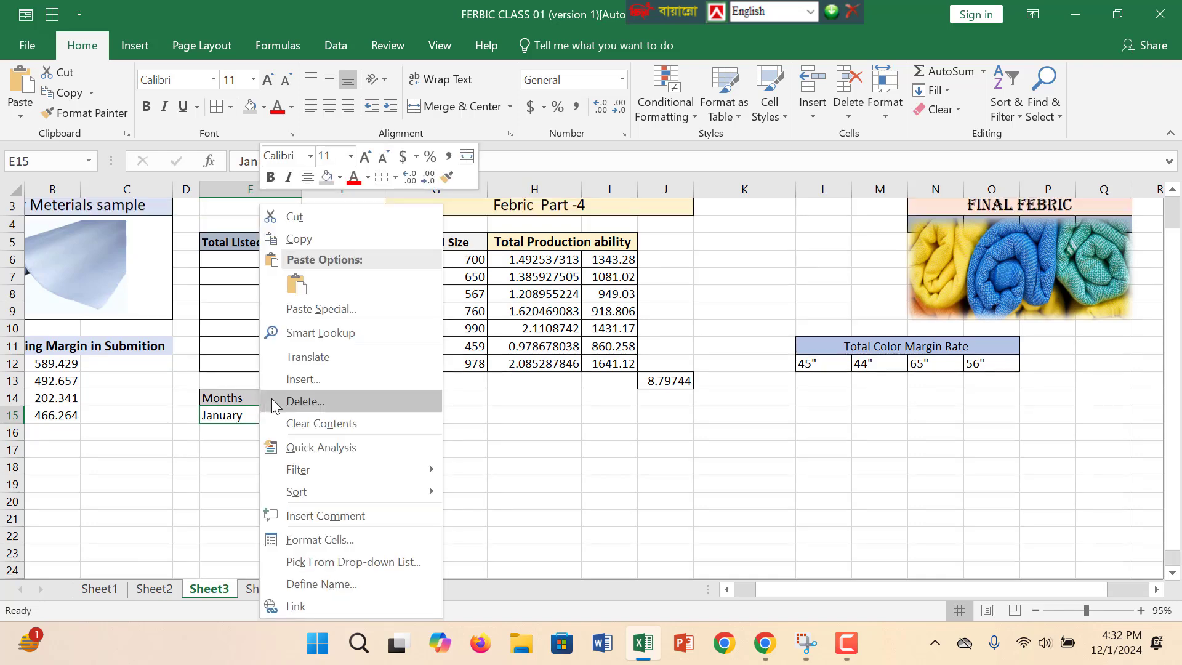
{"action": "left_click", "coordinate": [327, 401]}
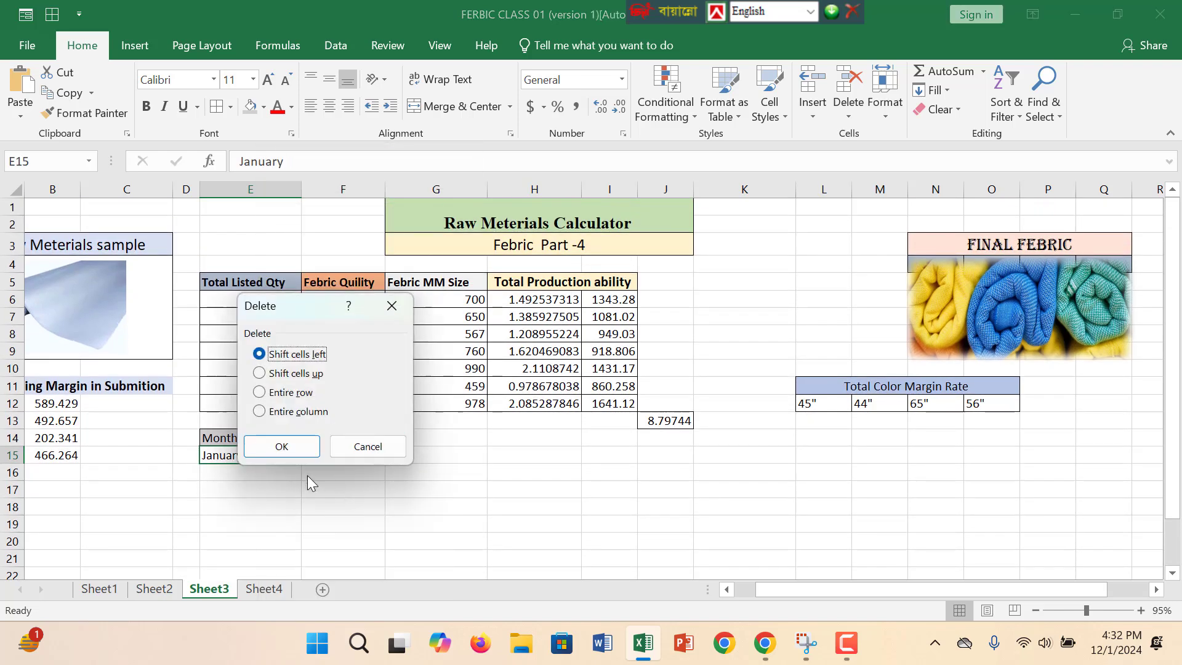
{"action": "left_click", "coordinate": [294, 451]}
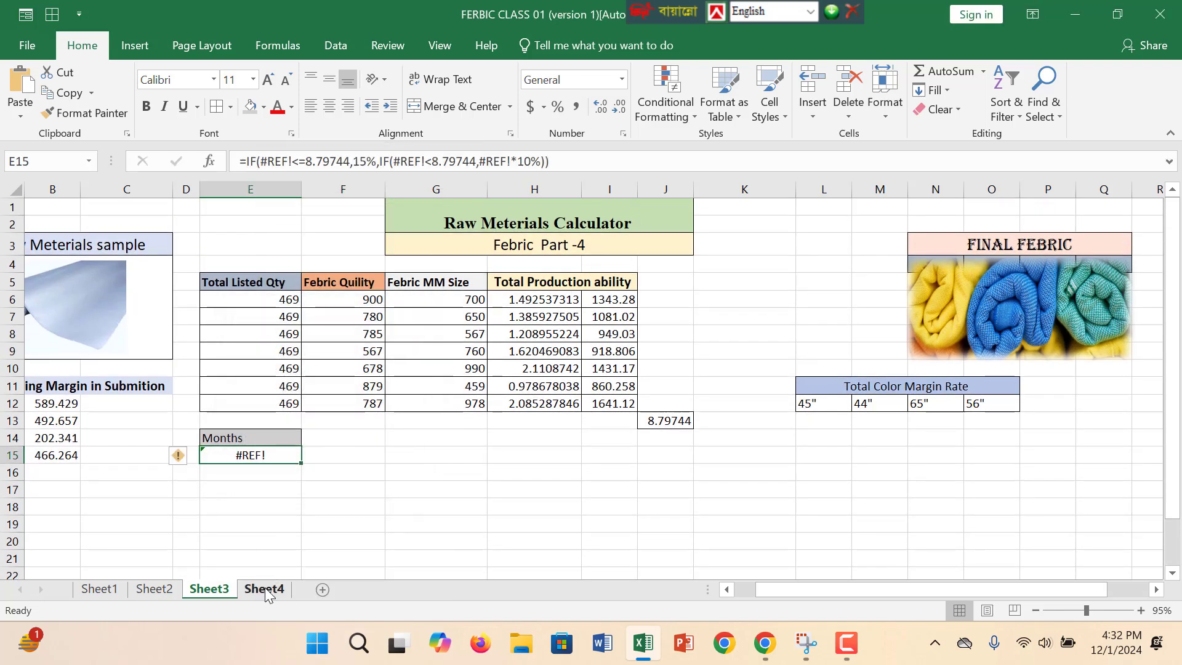
On Sheet4, enter 6000, 7000 and 8000 beside January, February and March in C3:C5.
{"action": "left_click", "coordinate": [264, 588]}
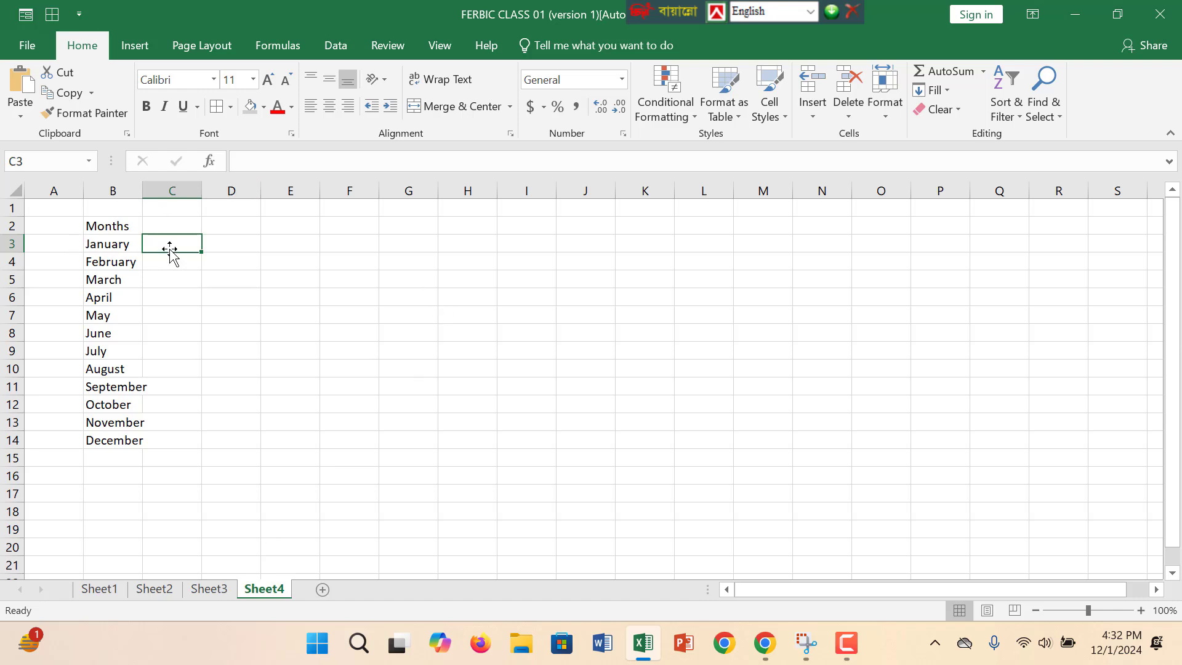
{"action": "type", "text": "6"}
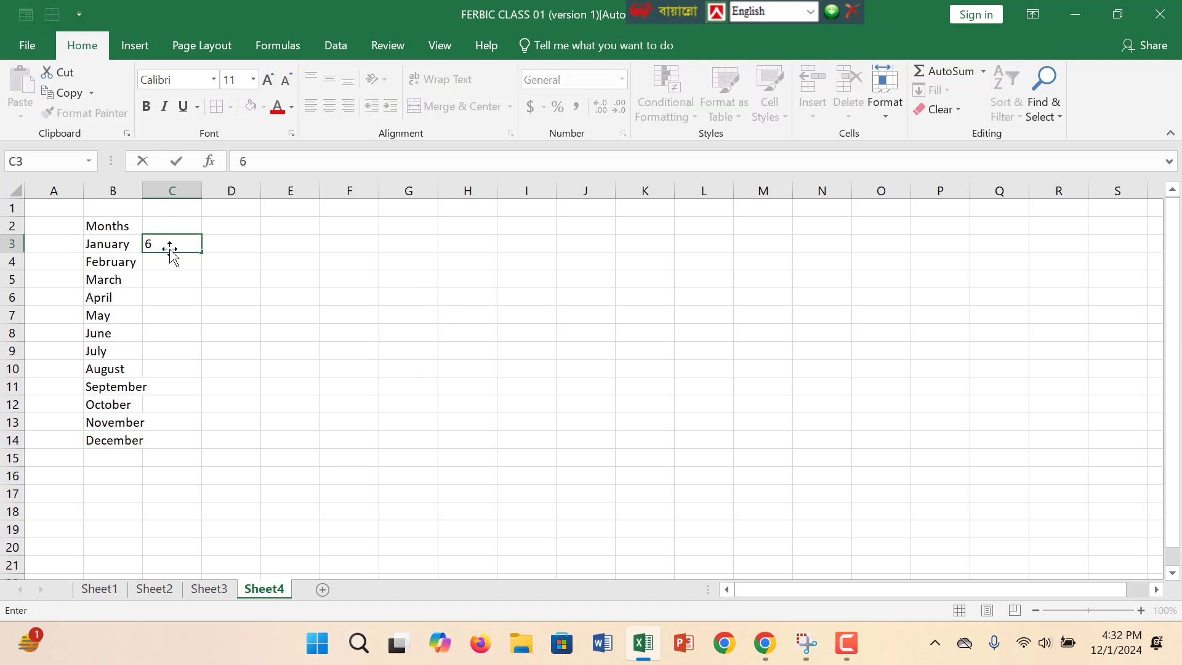
{"action": "type", "text": "000"}
{"action": "key", "text": "Return"}
{"action": "type", "text": "7000"}
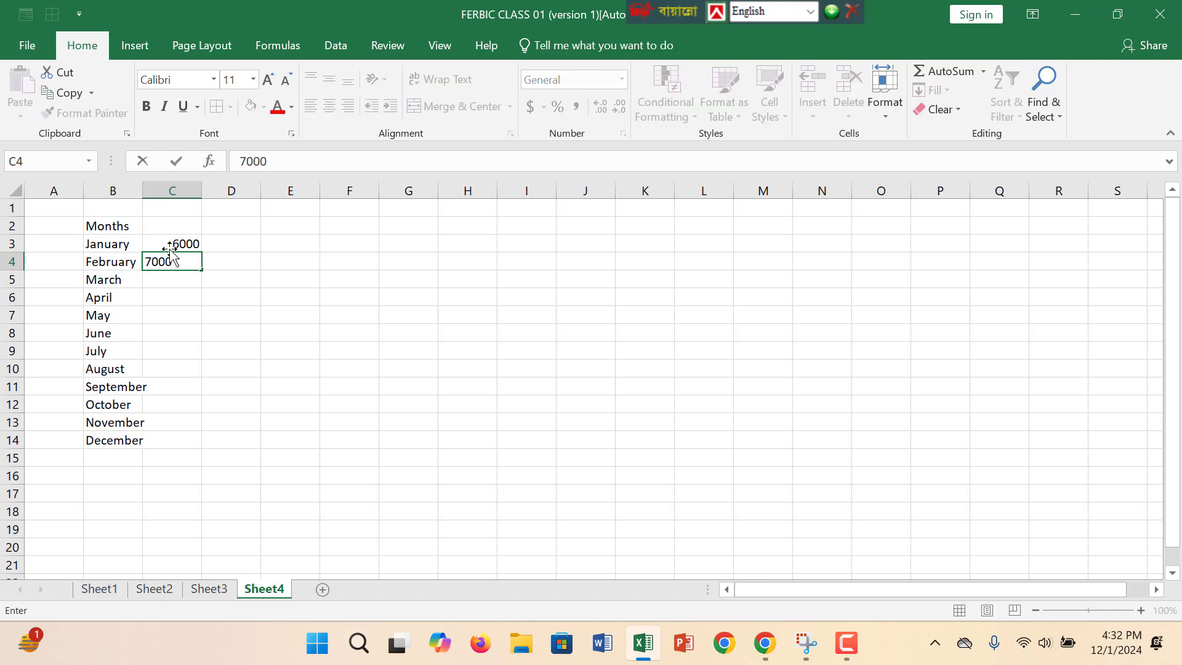
{"action": "key", "text": "Return"}
{"action": "type", "text": "8"}
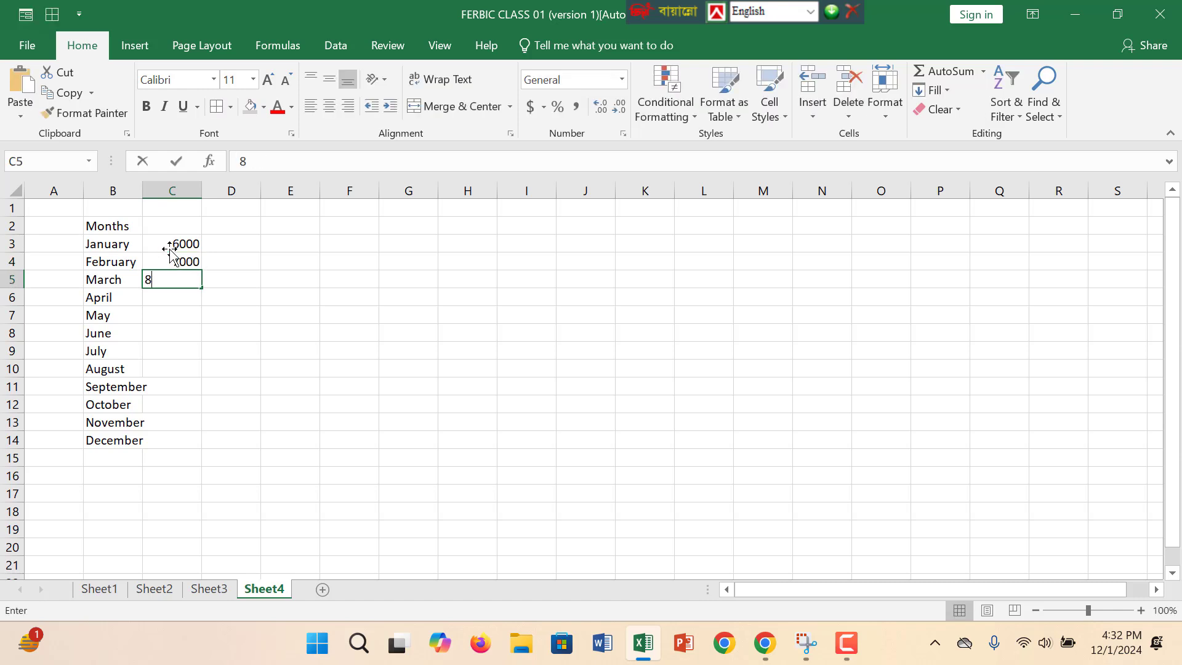
{"action": "type", "text": "000"}
{"action": "key", "text": "Return"}
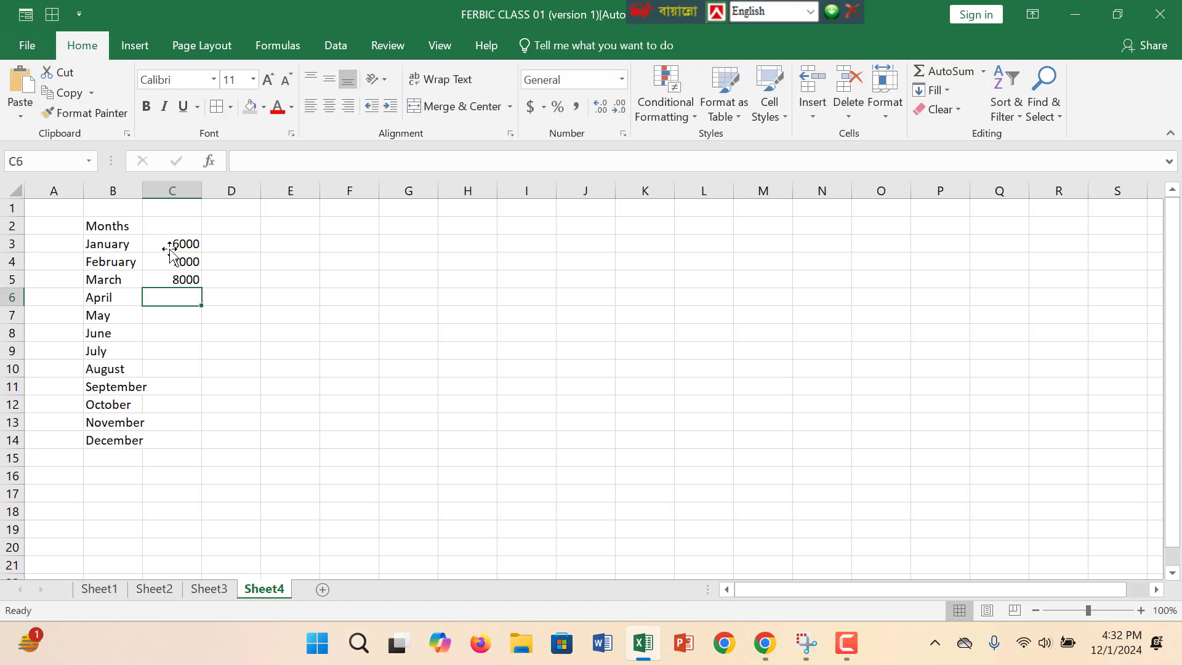
Copy the January to March amounts in C3:C5 and paste them at C7, C6 and C10.
{"action": "left_click_drag", "start_coordinate": [178, 244], "coordinate": [186, 280]}
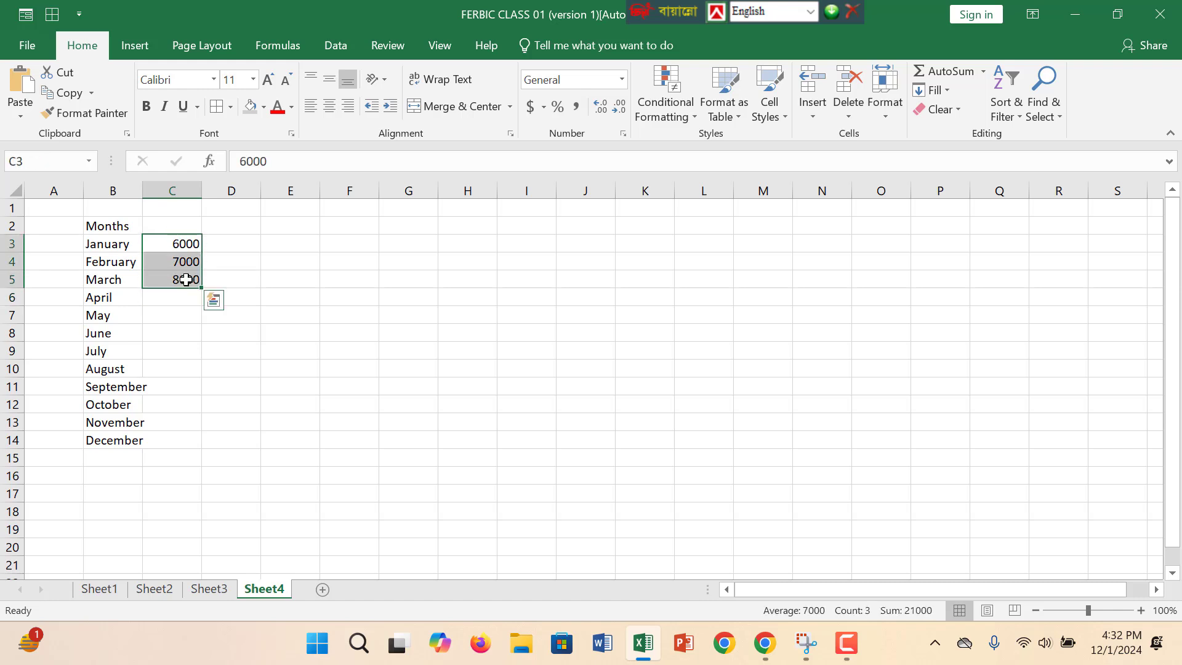
{"action": "key", "text": "ctrl+c"}
{"action": "left_click", "coordinate": [191, 311]}
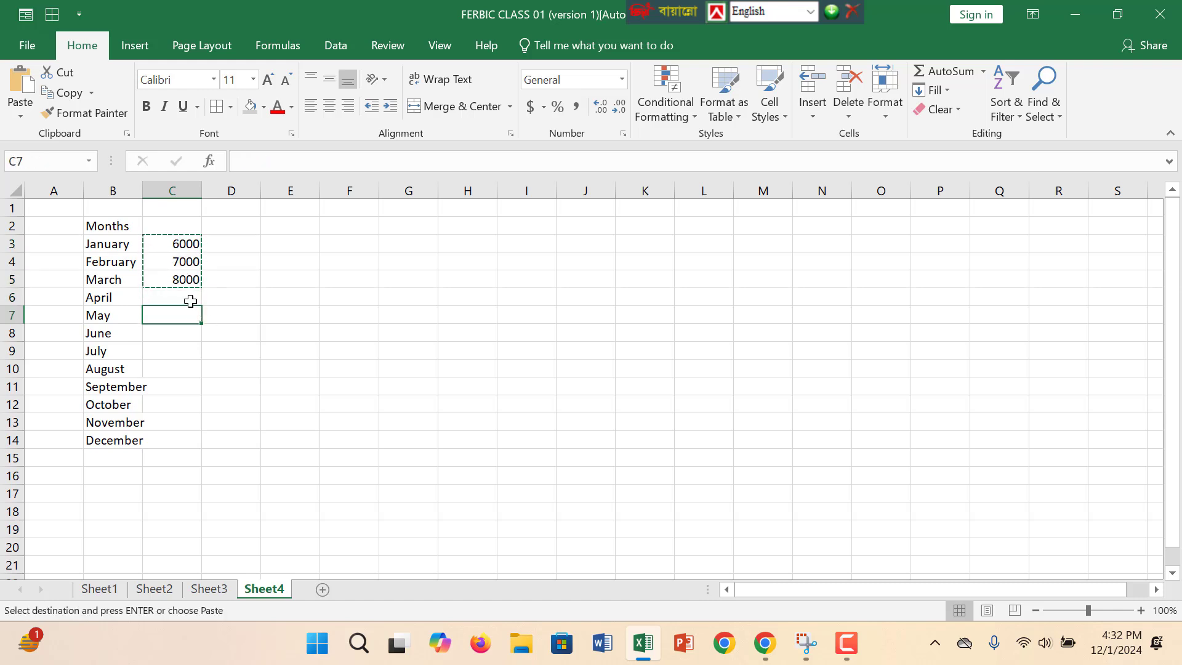
{"action": "key", "text": "ctrl+v"}
{"action": "left_click", "coordinate": [185, 298]}
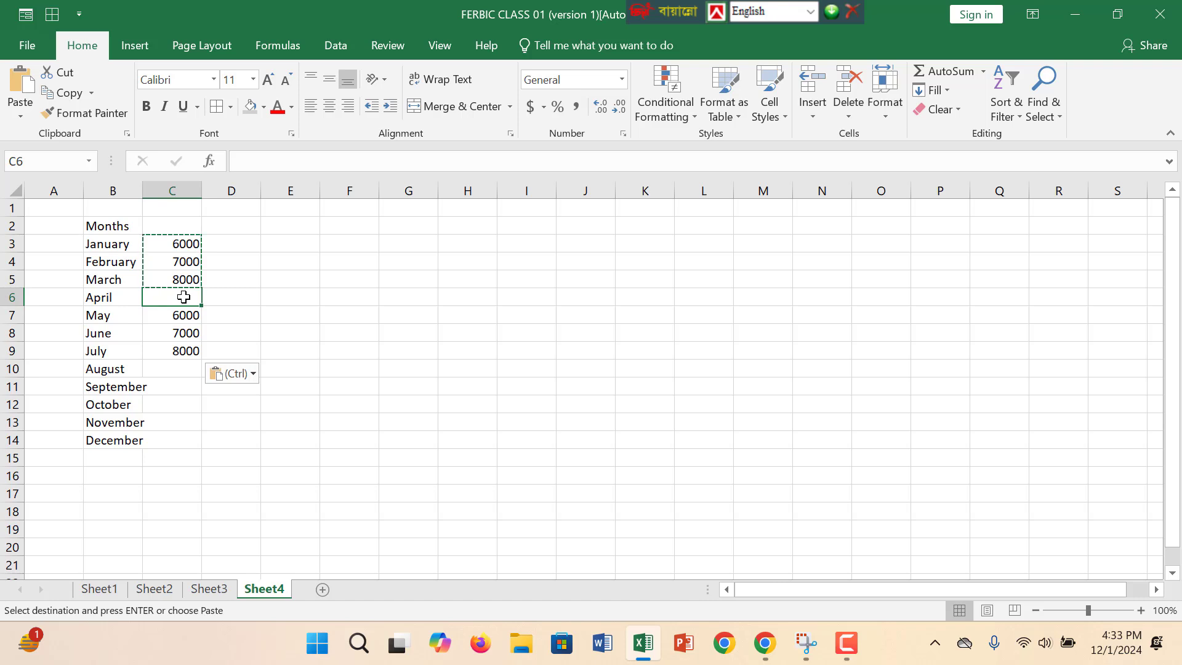
{"action": "key", "text": "ctrl+v"}
{"action": "left_click", "coordinate": [176, 368]}
{"action": "key", "text": "ctrl+v"}
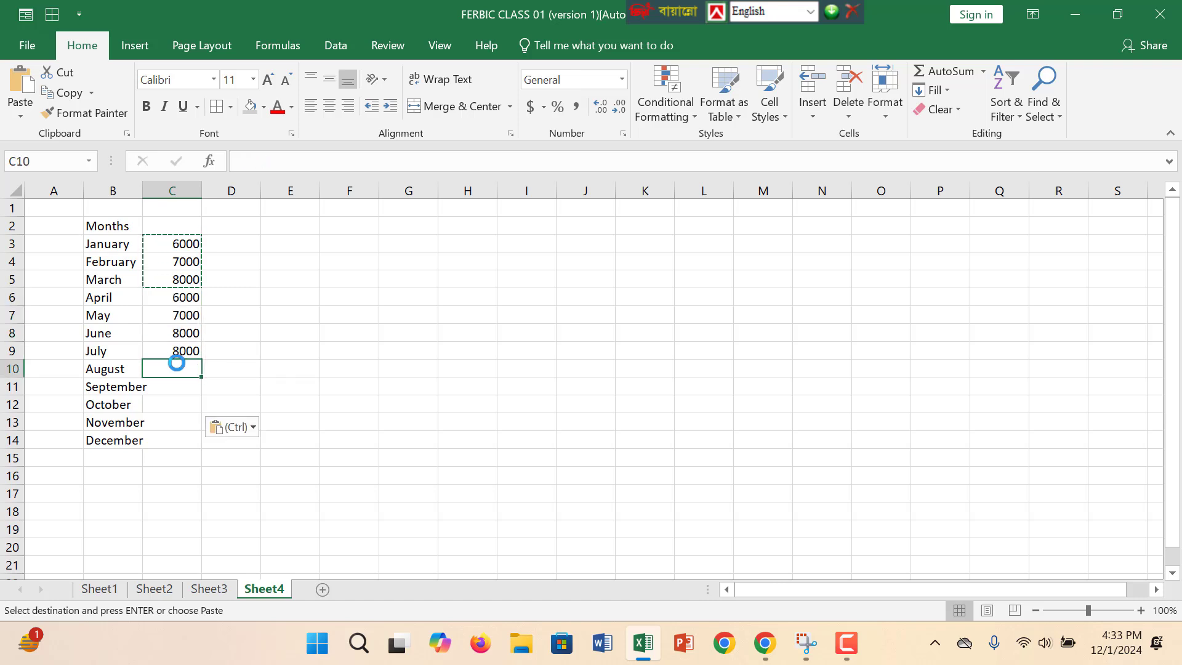
Fill September's amount in C11 down through December in C14.
{"action": "left_click", "coordinate": [175, 425]}
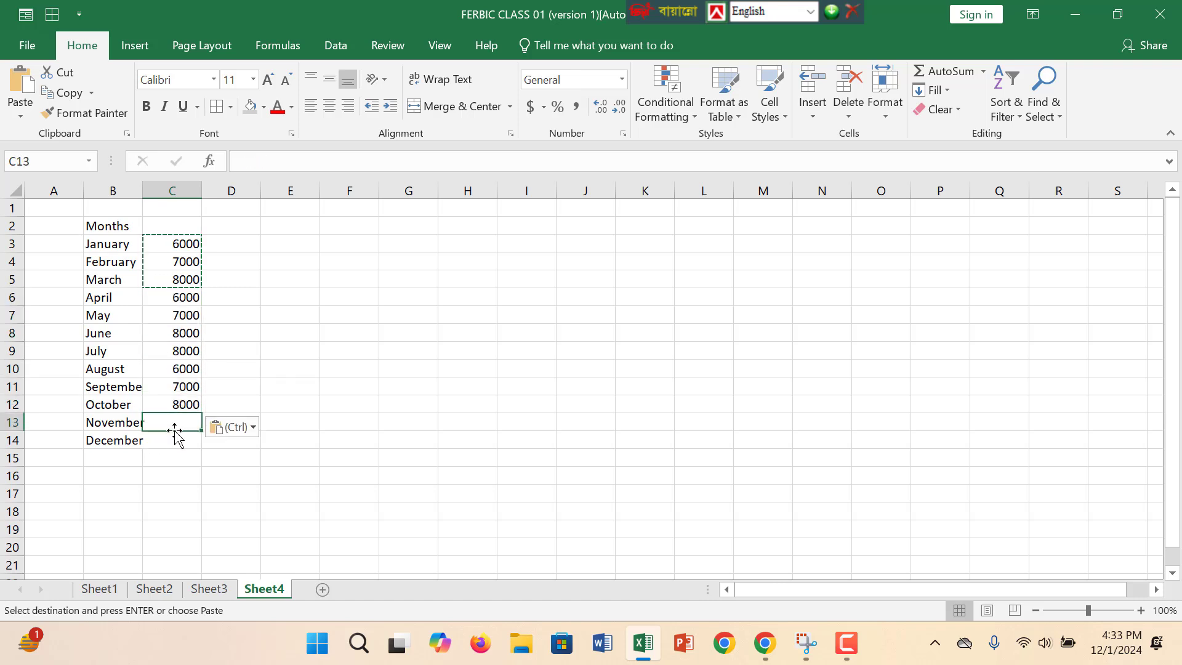
{"action": "left_click", "coordinate": [181, 389]}
{"action": "left_click_drag", "start_coordinate": [202, 395], "coordinate": [202, 447]}
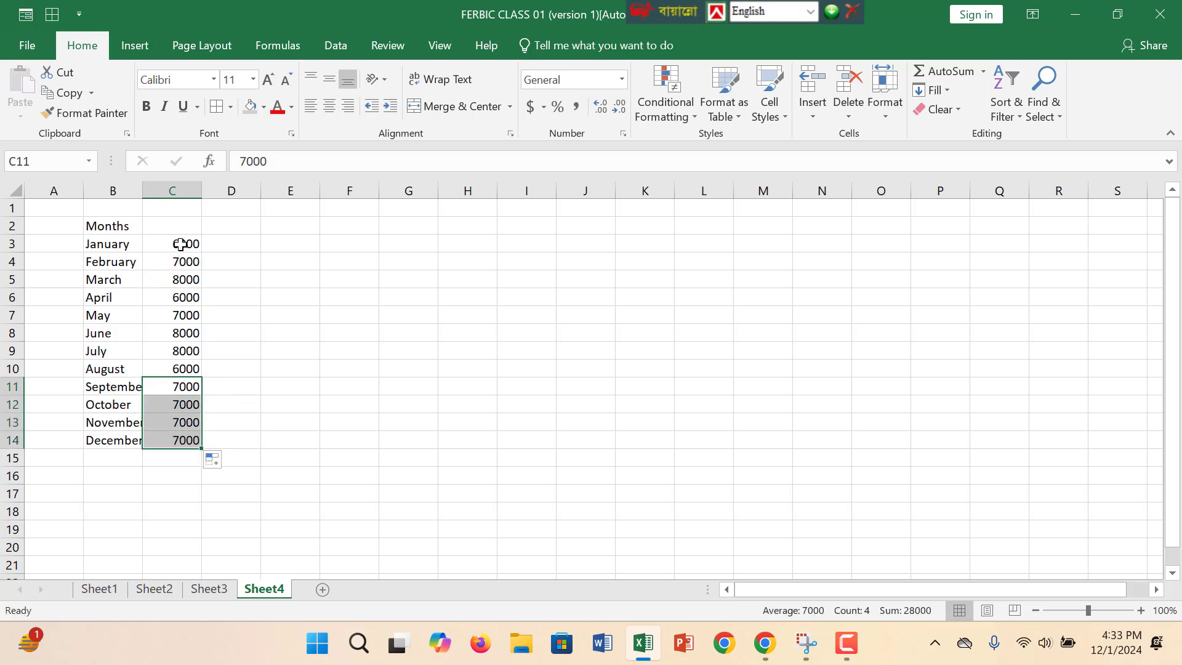
Copy the monthly amounts in C3:C14 on Sheet4 and switch to Sheet3.
{"action": "left_click_drag", "start_coordinate": [179, 242], "coordinate": [172, 440]}
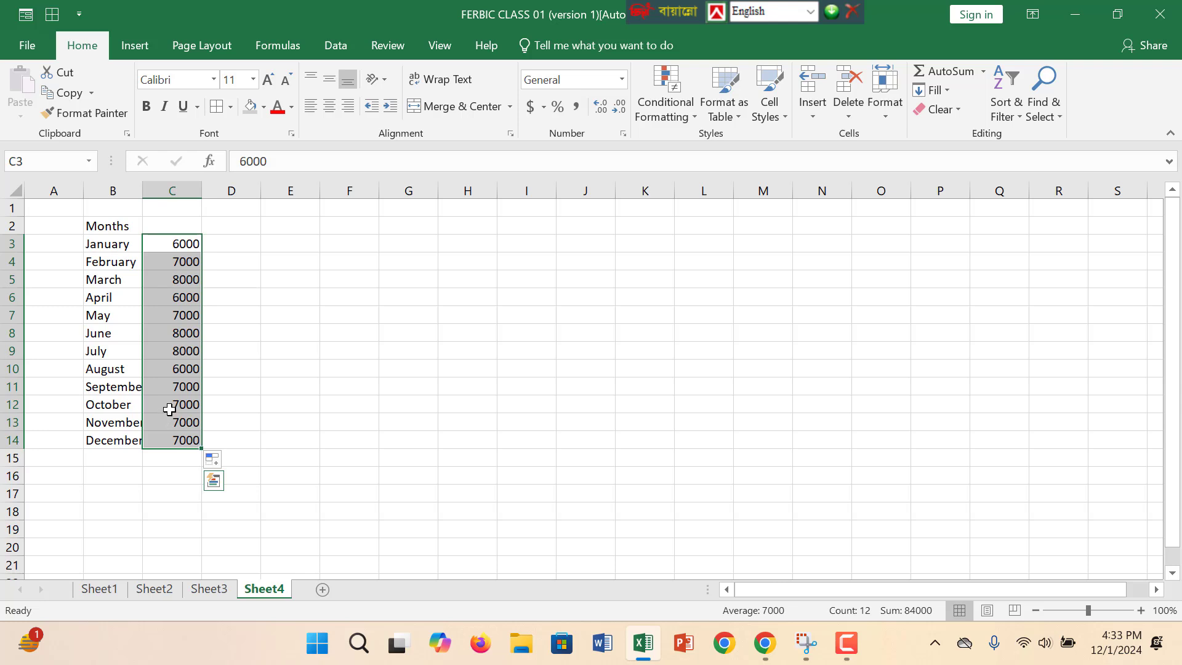
{"action": "key", "text": "ctrl+c"}
{"action": "left_click", "coordinate": [209, 589]}
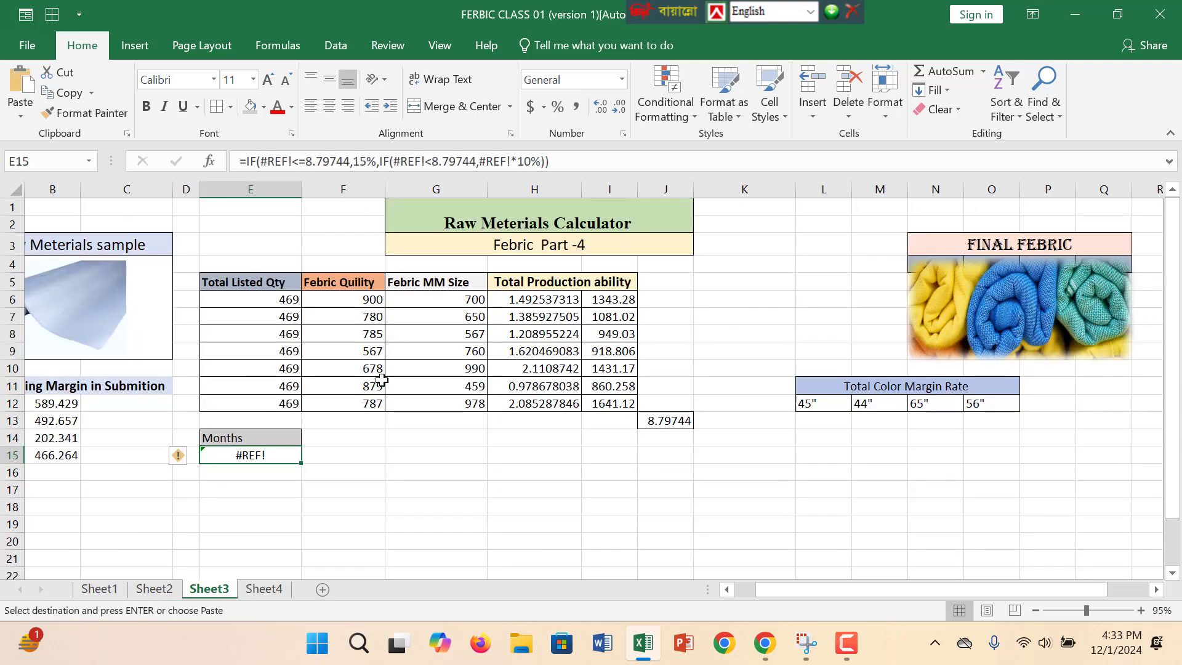
Clear the broken IF formula from cell E15 under the Months heading on Sheet3.
{"action": "double_click", "coordinate": [243, 455]}
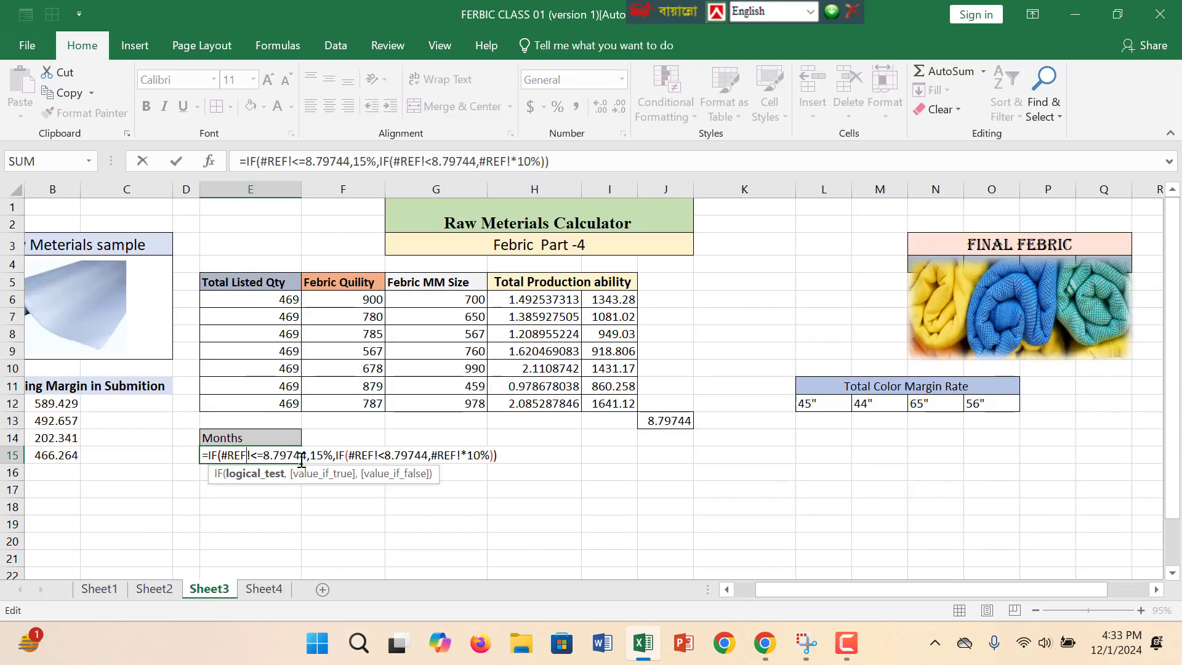
{"action": "left_click_drag", "start_coordinate": [505, 461], "coordinate": [3, 503]}
{"action": "left_click", "coordinate": [3, 503]}
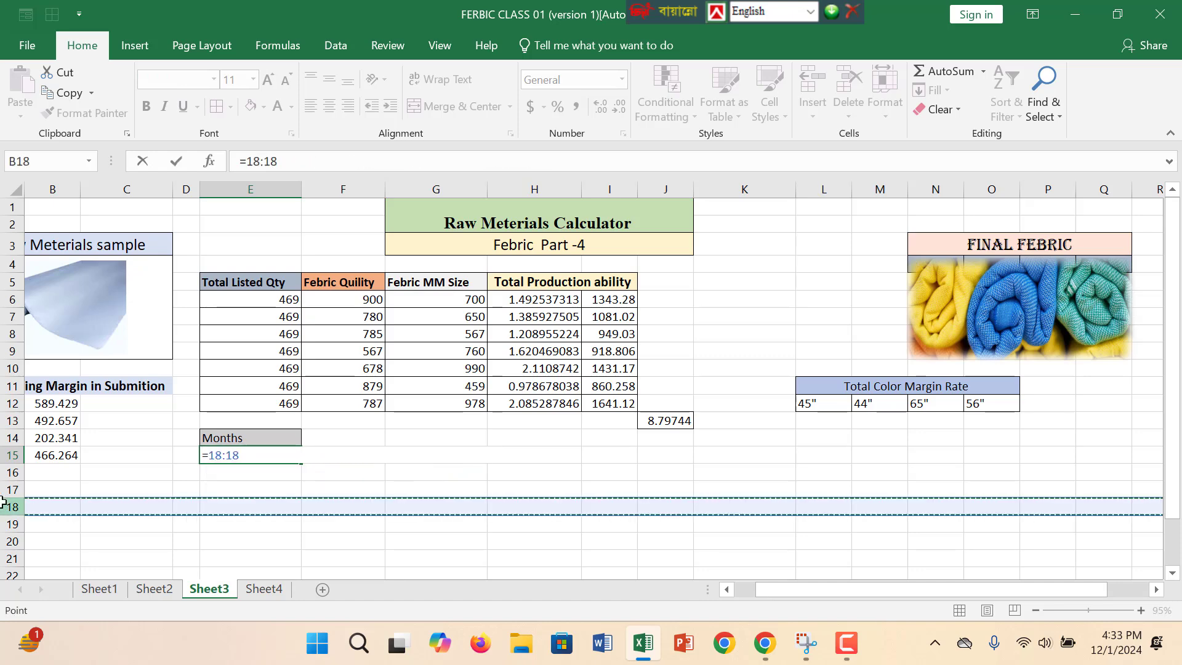
{"action": "key", "text": "BackSpace"}
{"action": "key", "text": "BackSpace"}
{"action": "key", "text": "BackSpace"}
{"action": "key", "text": "BackSpace"}
{"action": "key", "text": "BackSpace"}
{"action": "key", "text": "BackSpace"}
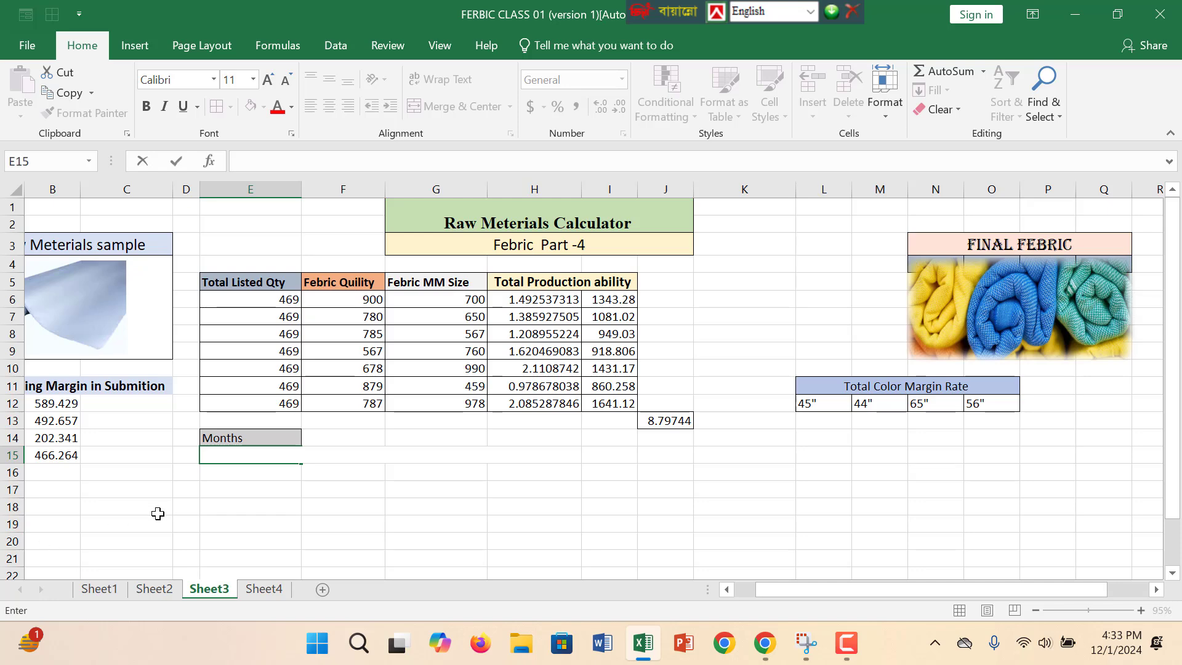
{"action": "left_click", "coordinate": [229, 523]}
{"action": "left_click", "coordinate": [243, 457]}
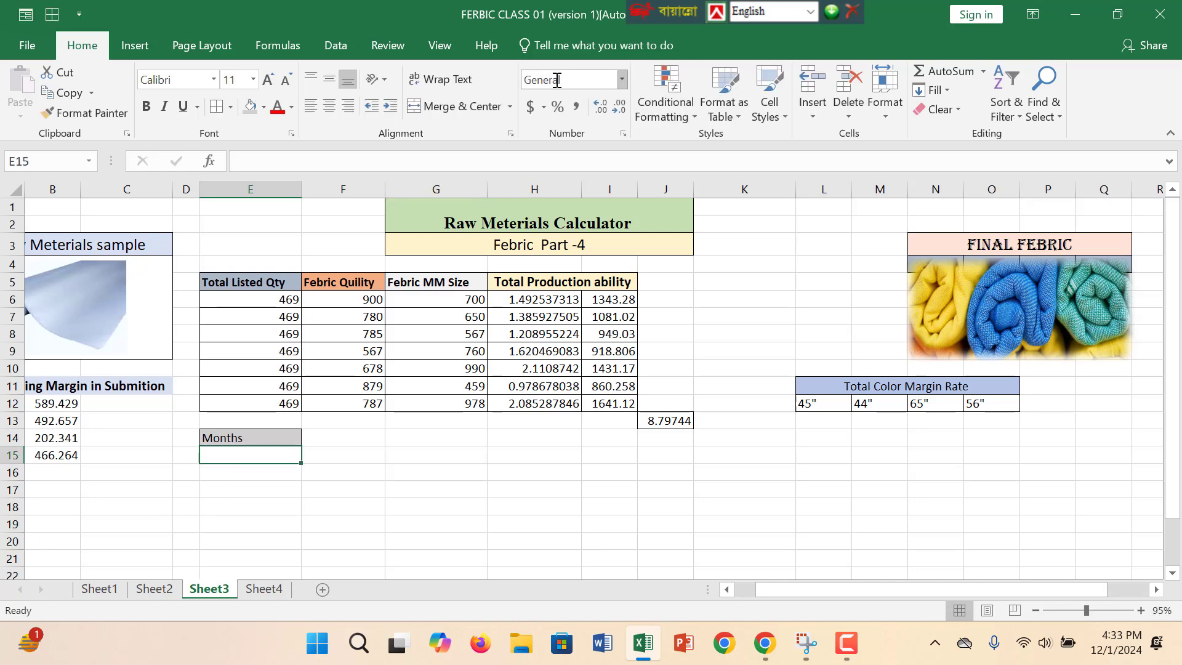
{"action": "left_click", "coordinate": [348, 46]}
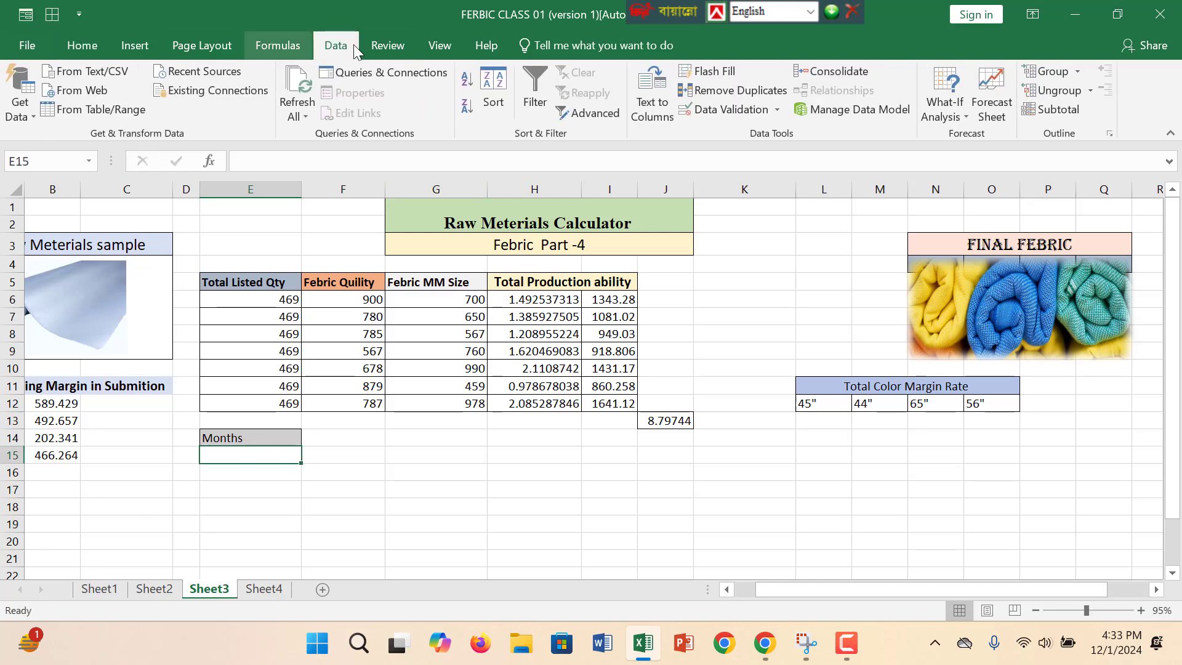
Define a workbook name for the amounts in C3:C14 on Sheet4, trying Months first and then rrr.
{"action": "left_click", "coordinate": [264, 590]}
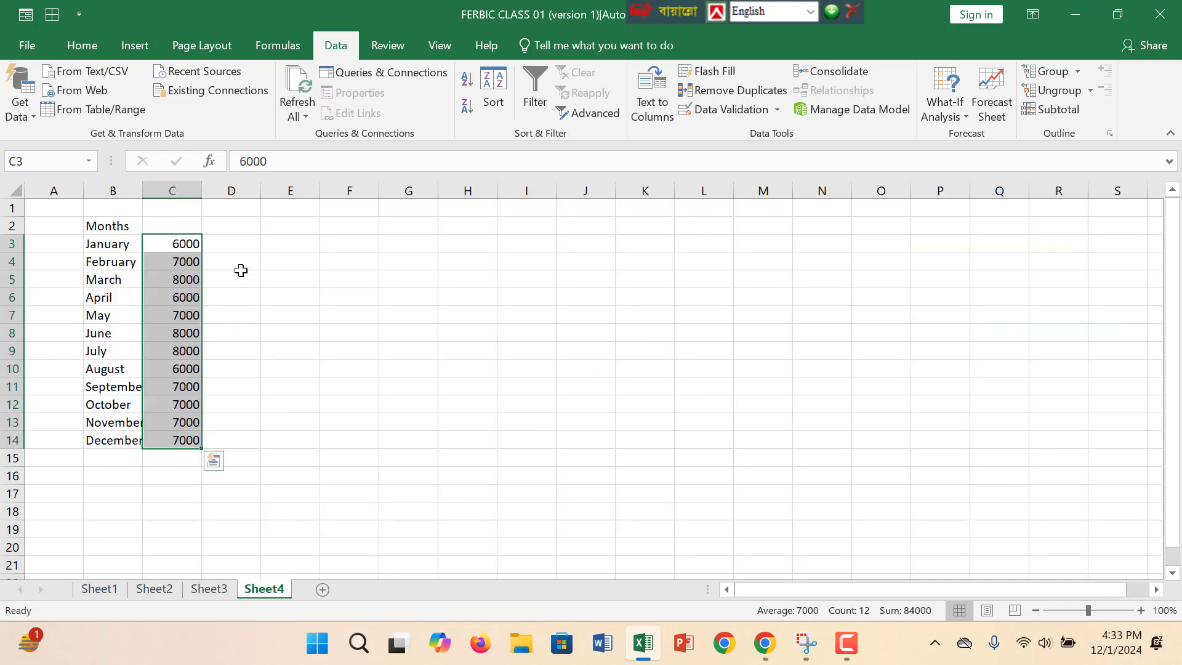
{"action": "left_click", "coordinate": [263, 49]}
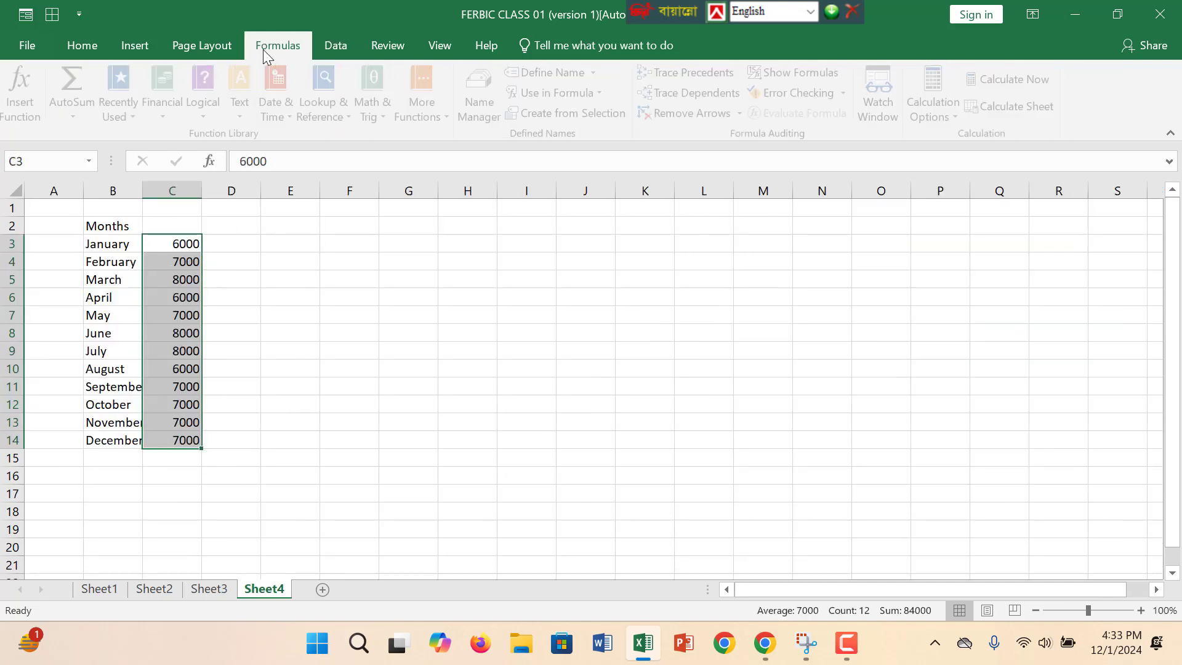
{"action": "left_click", "coordinate": [534, 72]}
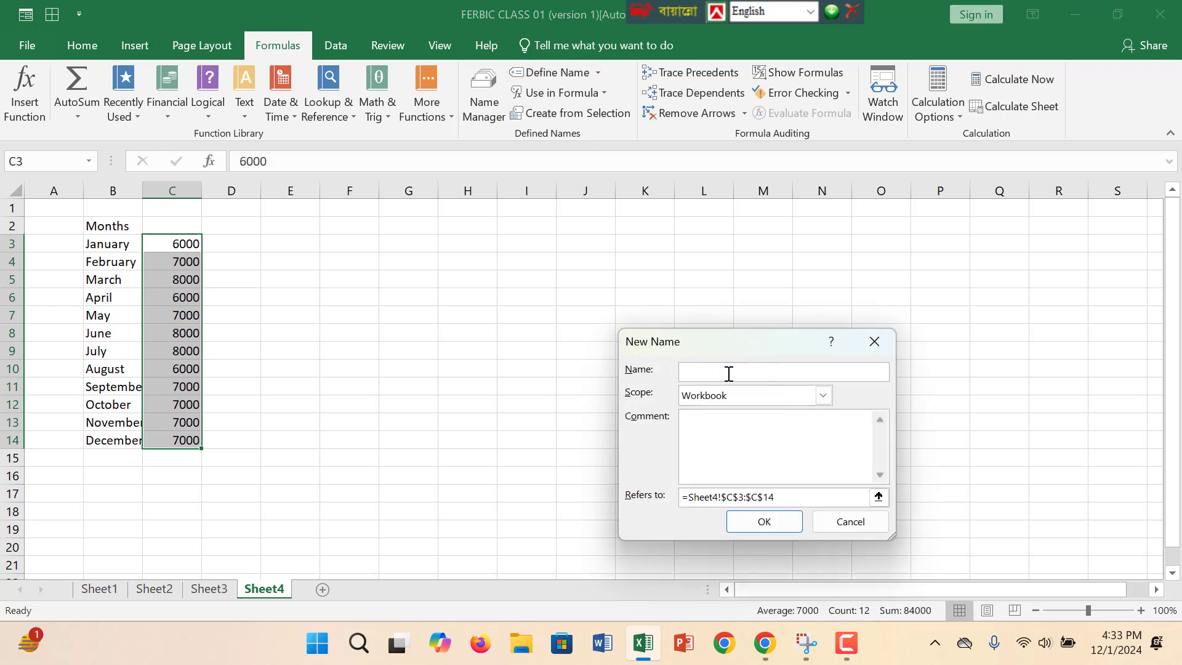
{"action": "type", "text": "Months"}
{"action": "key", "text": "Return"}
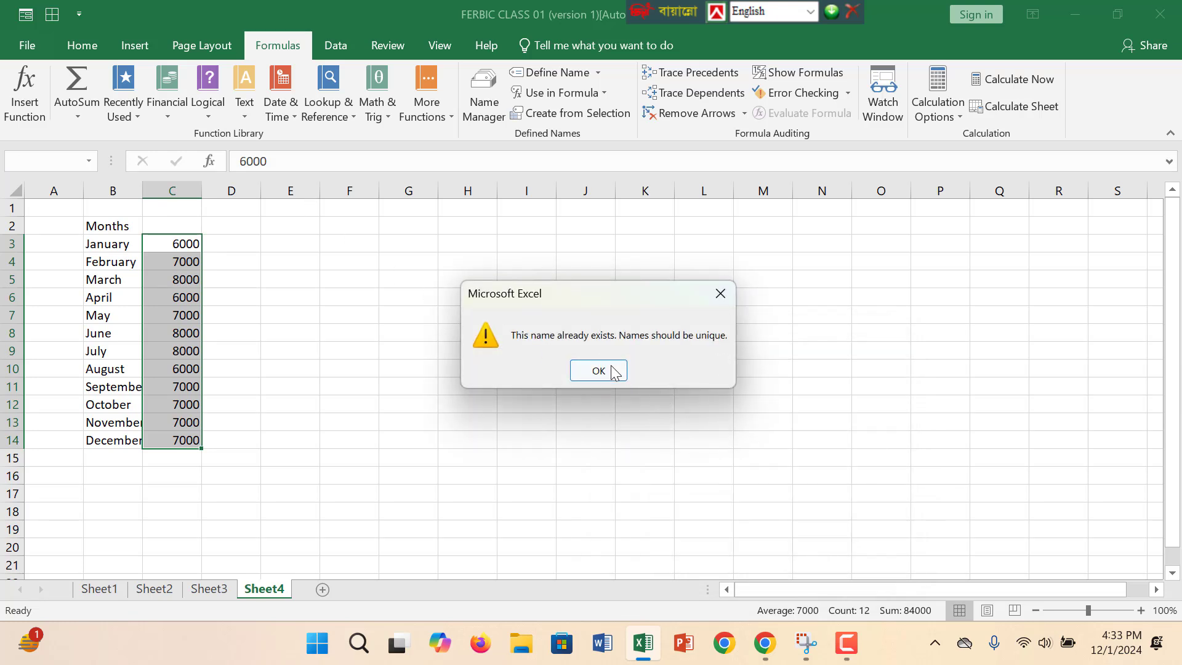
{"action": "left_click", "coordinate": [598, 370]}
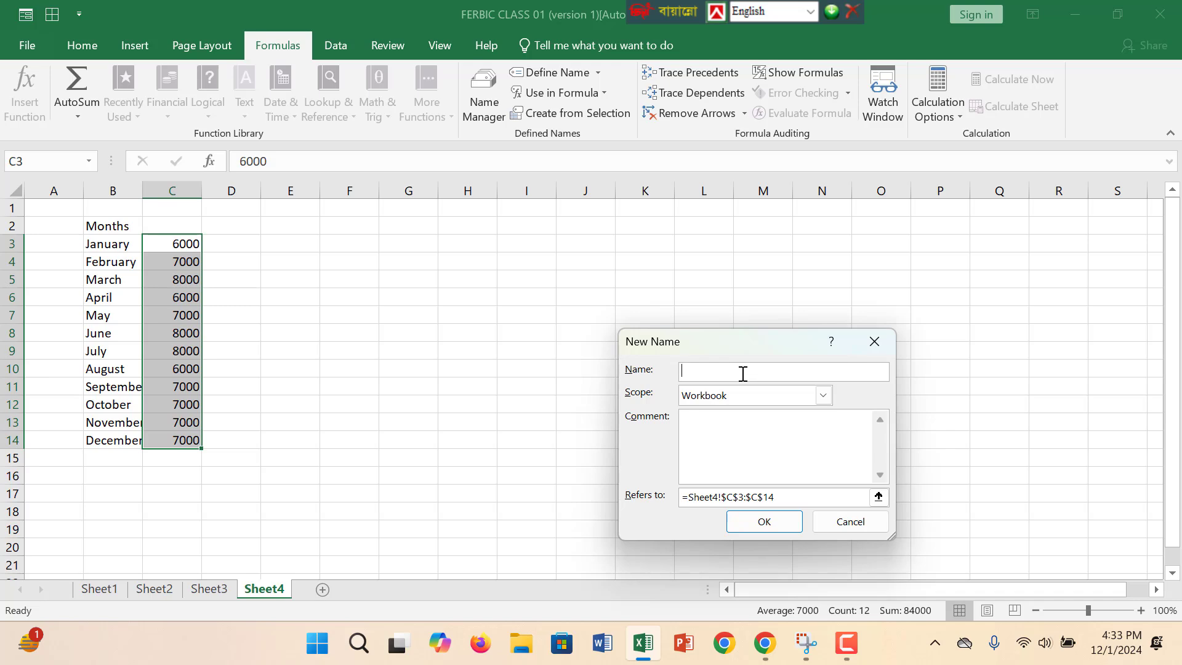
{"action": "key", "text": "Return"}
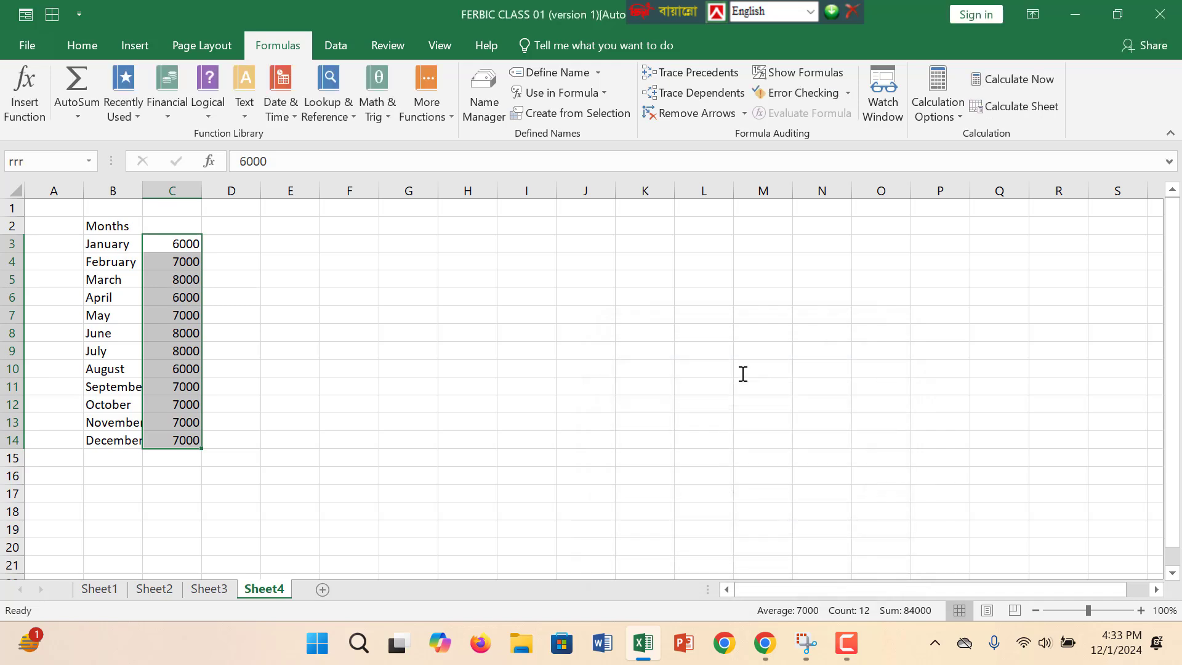
Add a list validation dropdown to E15 on Sheet3, using the named month list as source, and choose January.
{"action": "left_click", "coordinate": [209, 589]}
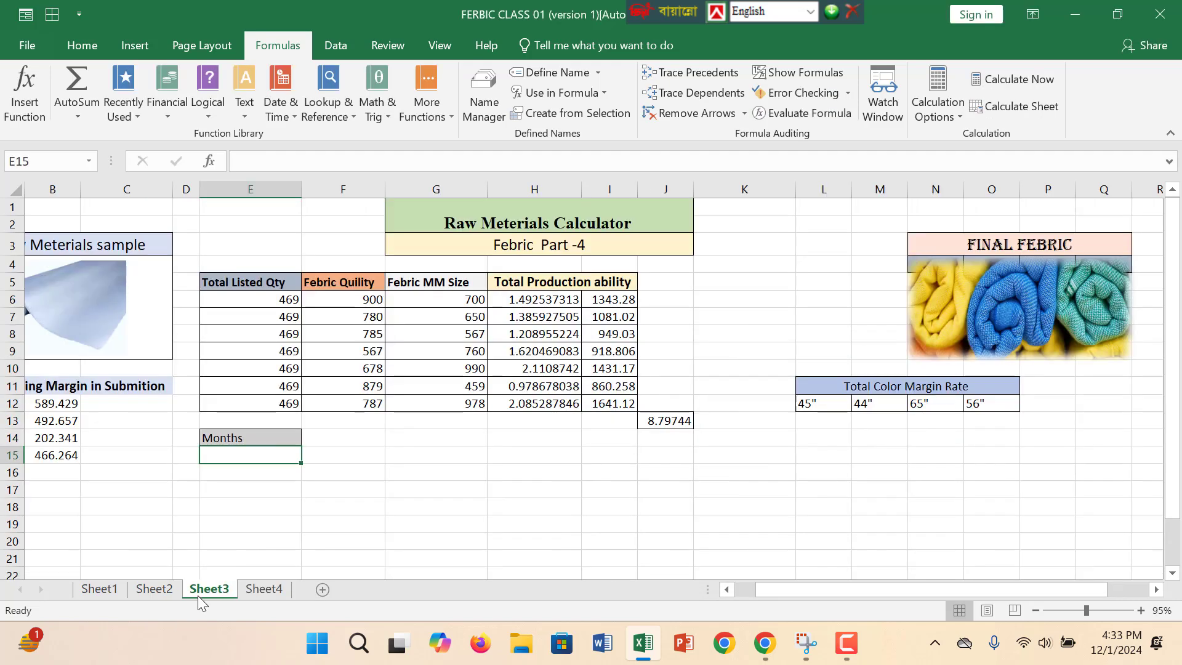
{"action": "left_click", "coordinate": [274, 440]}
{"action": "left_click", "coordinate": [284, 460]}
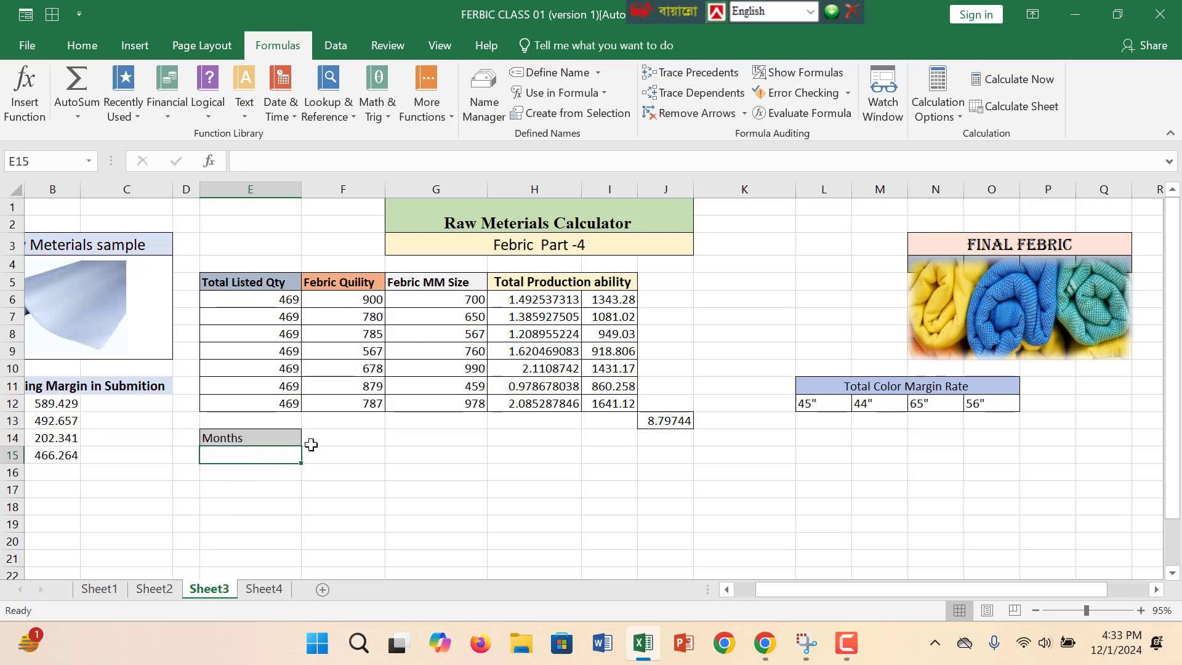
{"action": "left_click", "coordinate": [337, 48]}
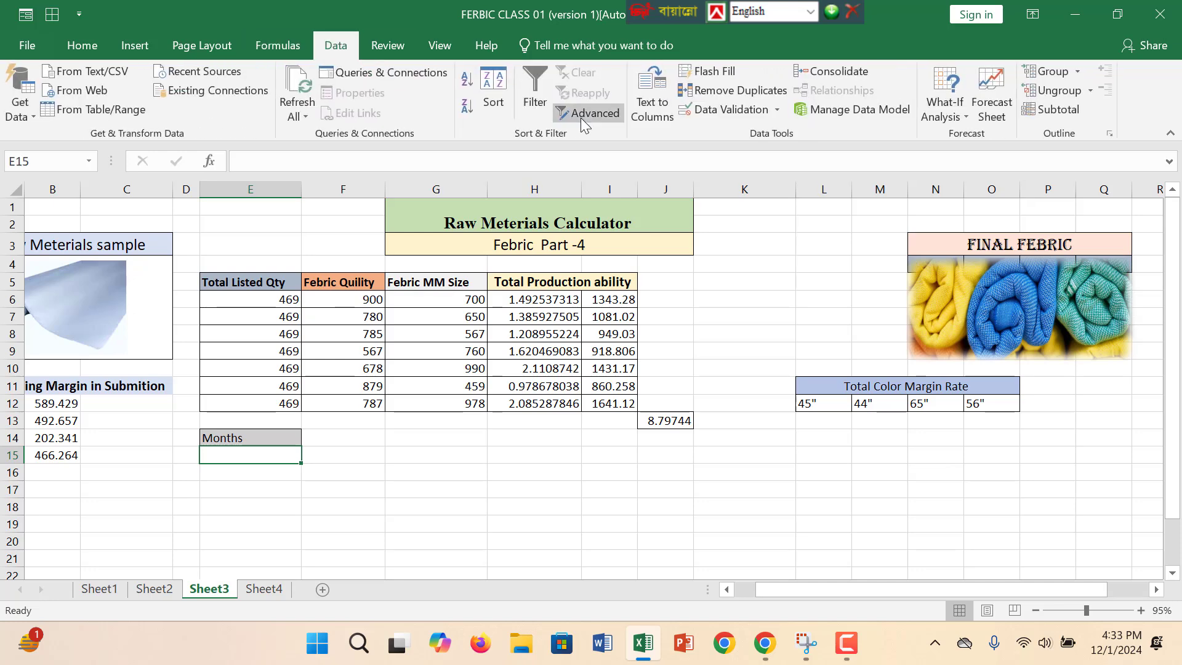
{"action": "left_click", "coordinate": [717, 109]}
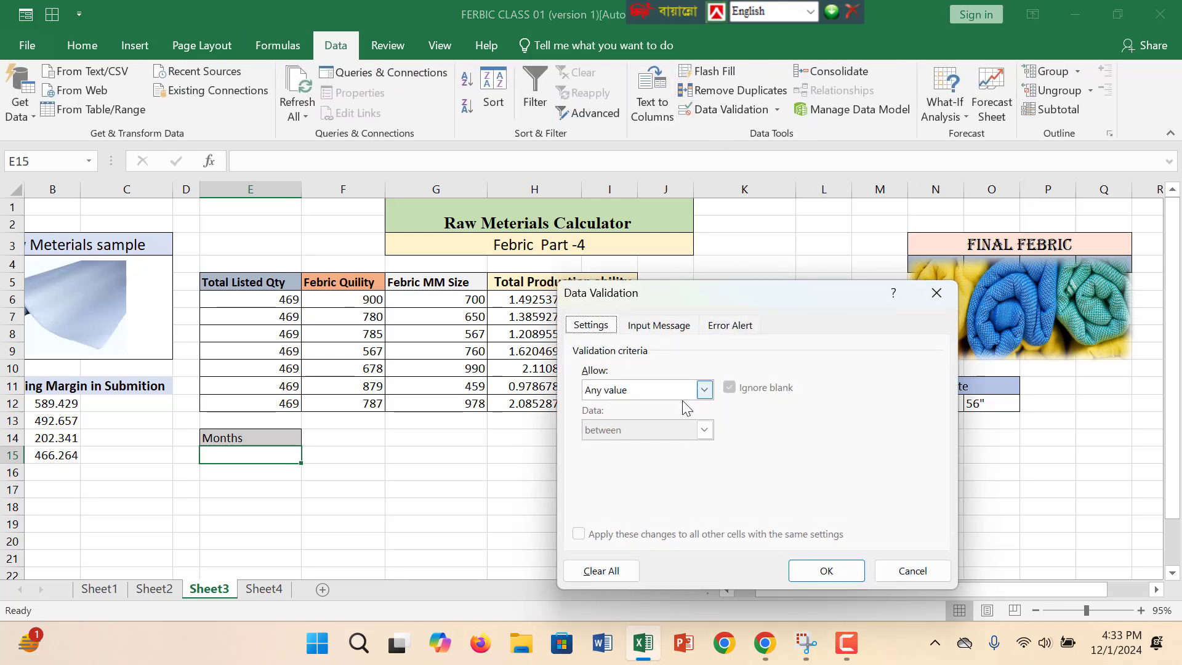
{"action": "left_click", "coordinate": [703, 390]}
{"action": "left_click", "coordinate": [606, 441]}
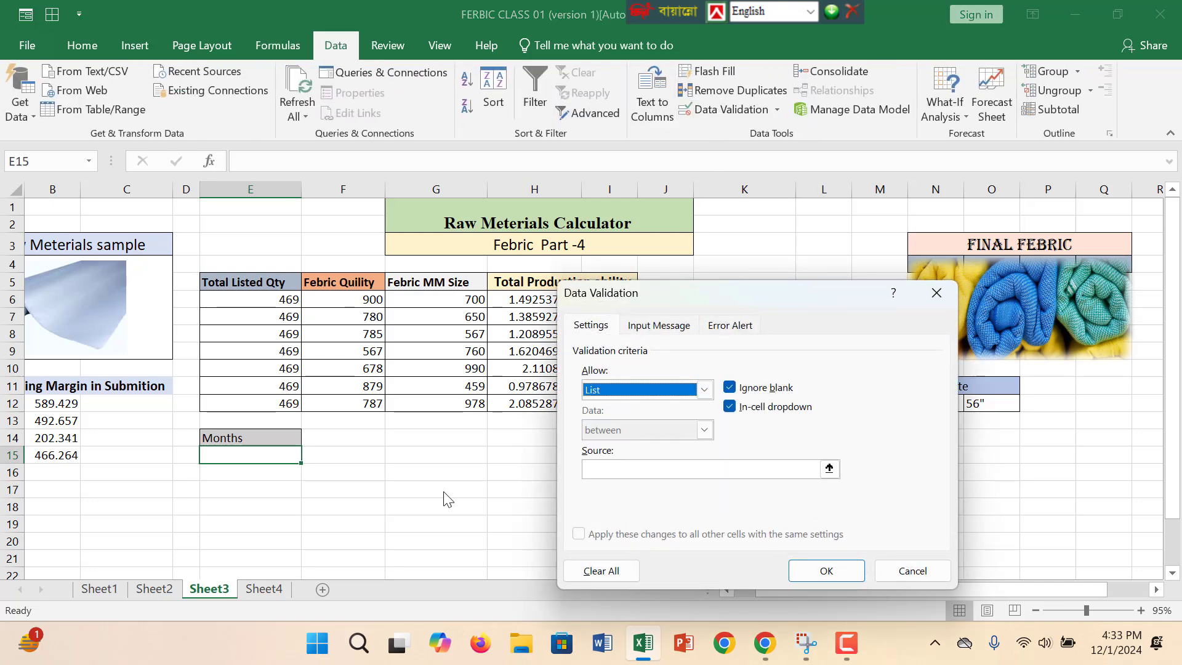
{"action": "left_click", "coordinate": [600, 468]}
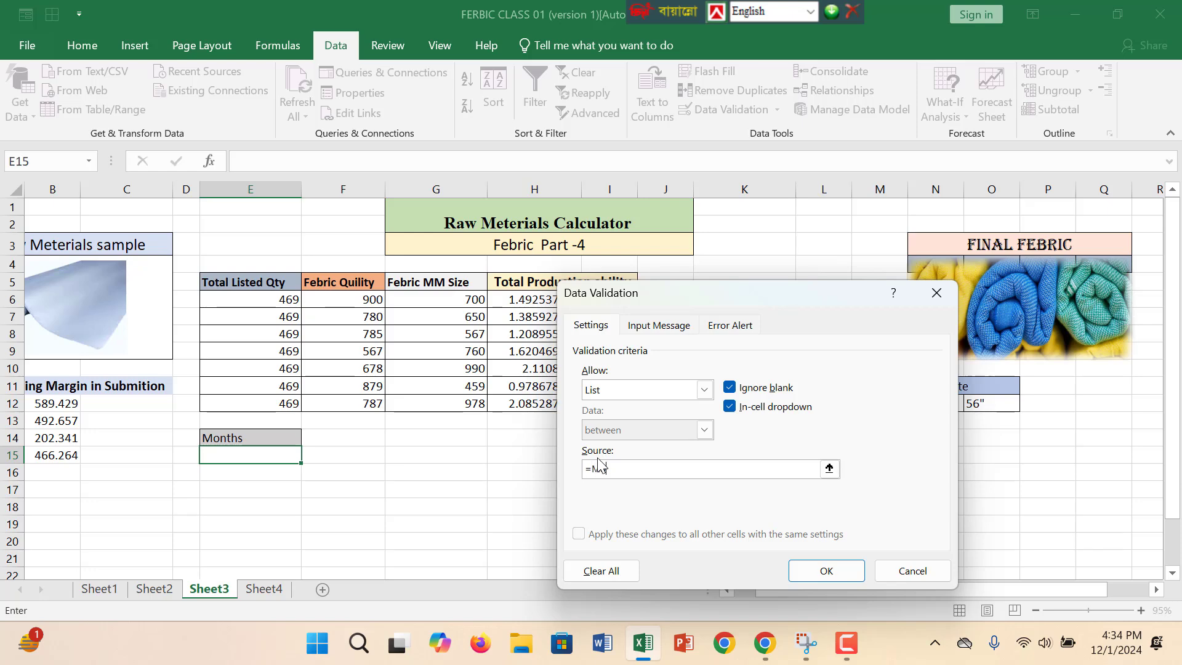
{"action": "key", "text": "Return"}
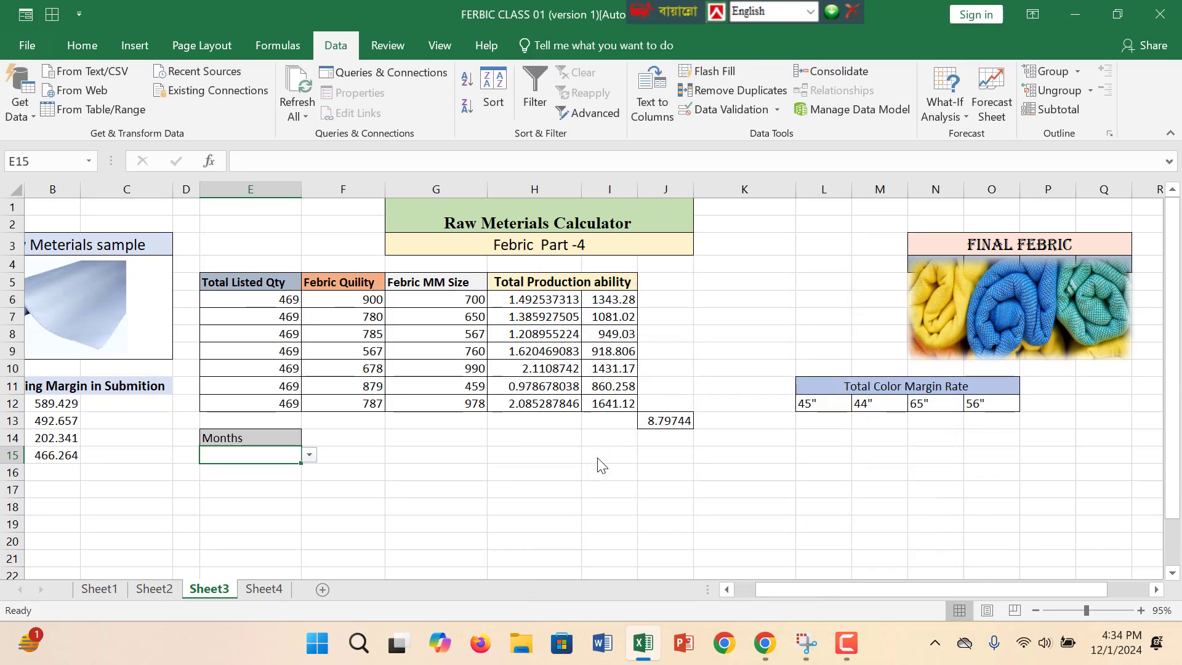
{"action": "left_click", "coordinate": [309, 456]}
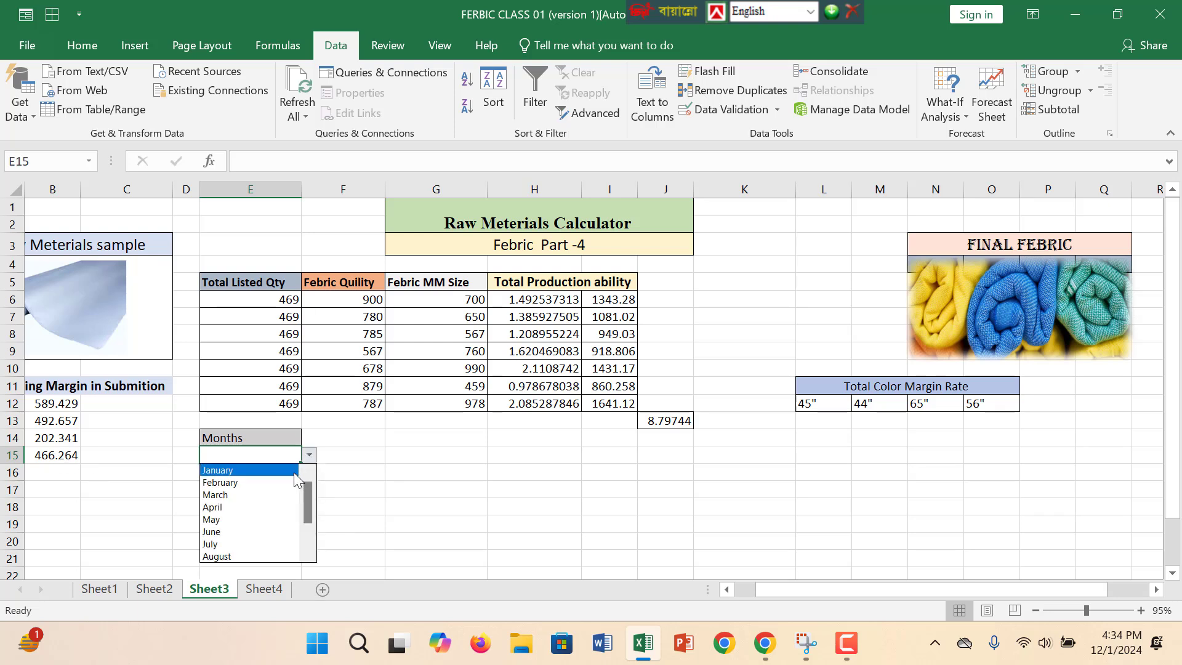
{"action": "left_click", "coordinate": [219, 470]}
Enter the heading Production Side in cell F14, beside the Months heading on Sheet3.
{"action": "left_click", "coordinate": [373, 438]}
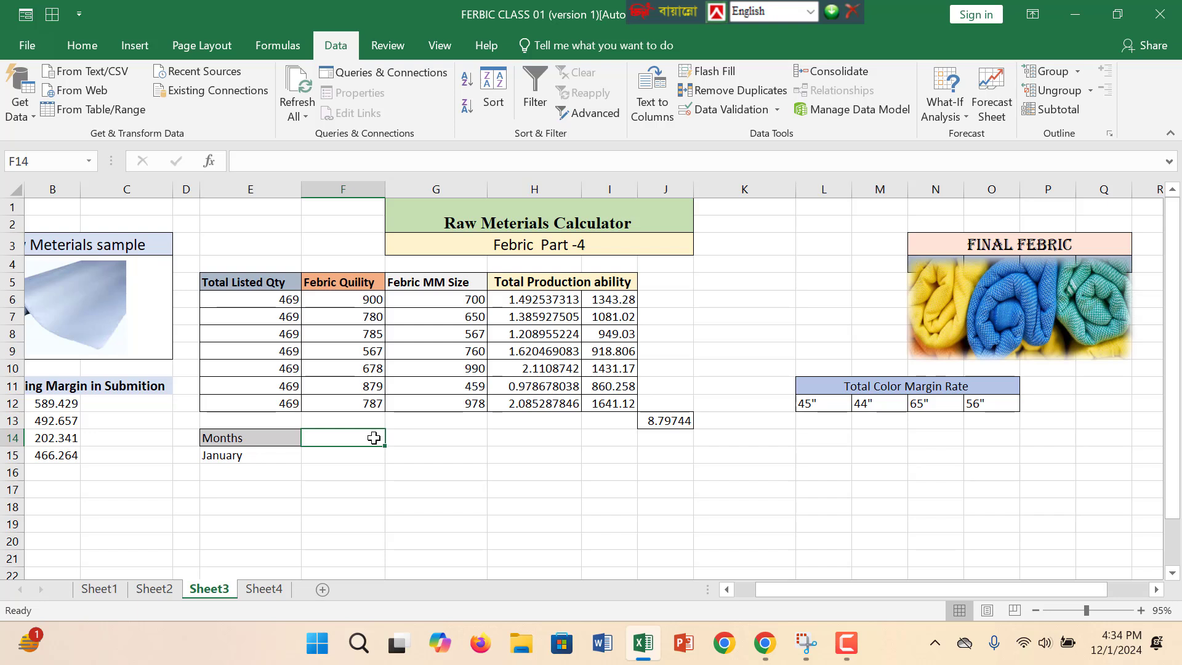
{"action": "type", "text": "P"}
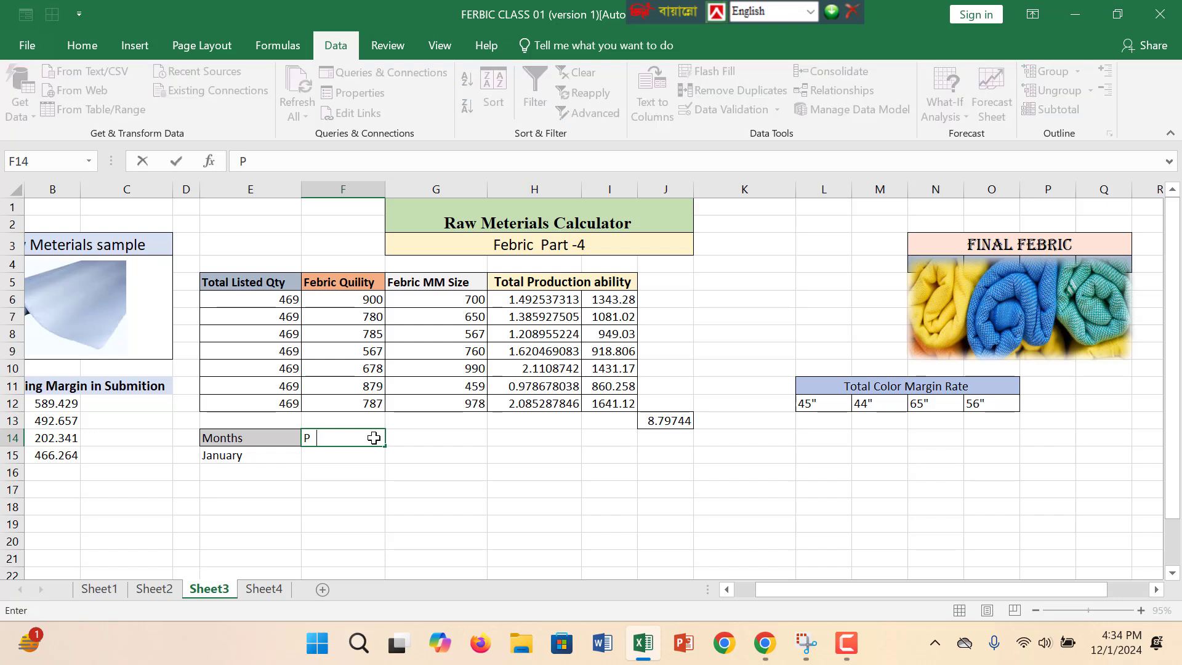
{"action": "type", "text": "Toduction"}
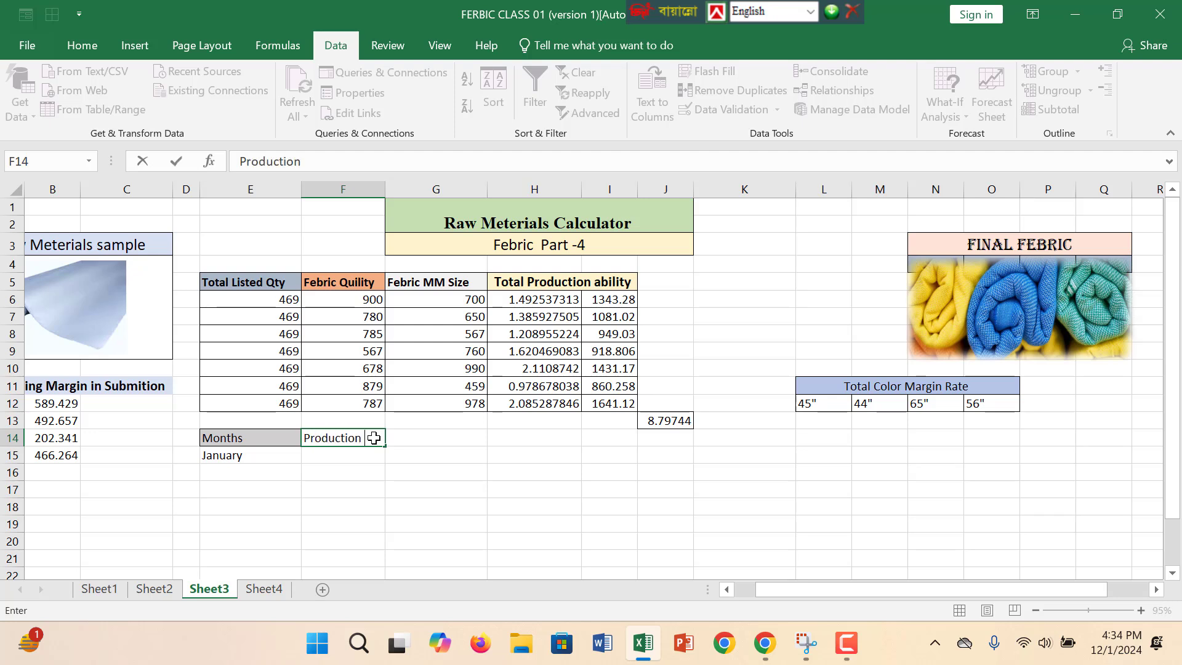
{"action": "type", "text": " Side"}
{"action": "left_click", "coordinate": [377, 475]}
{"action": "left_click", "coordinate": [363, 431]}
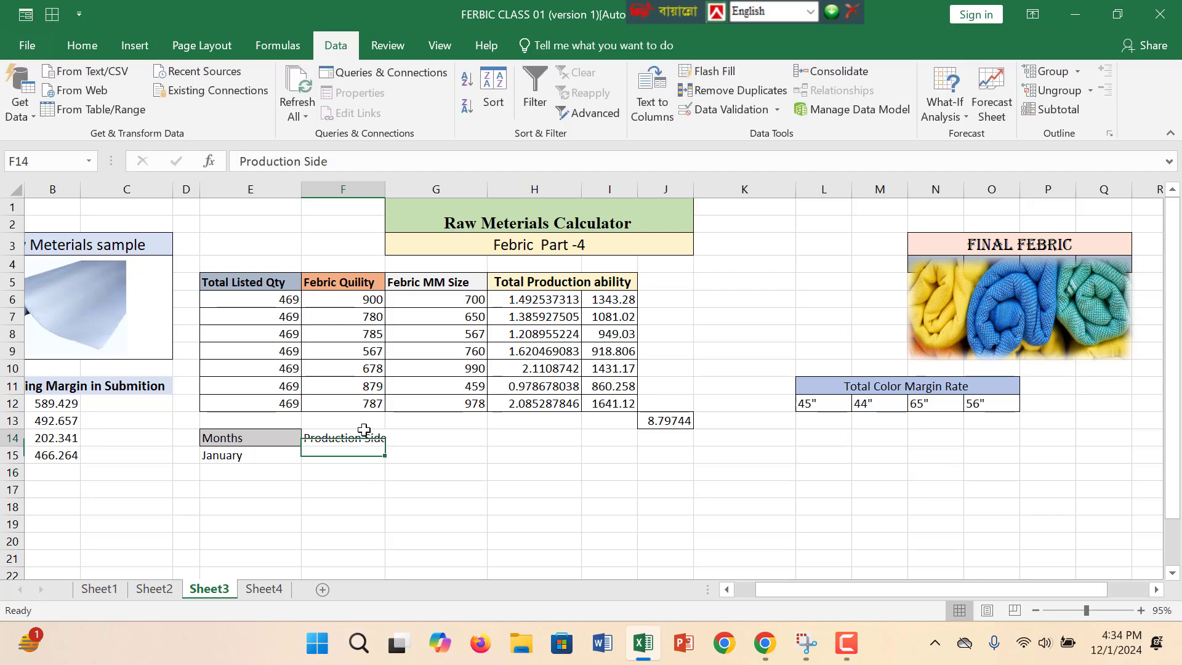
Fill the Production Side heading cell with light blue and widen column F to fit the text.
{"action": "left_click", "coordinate": [80, 45]}
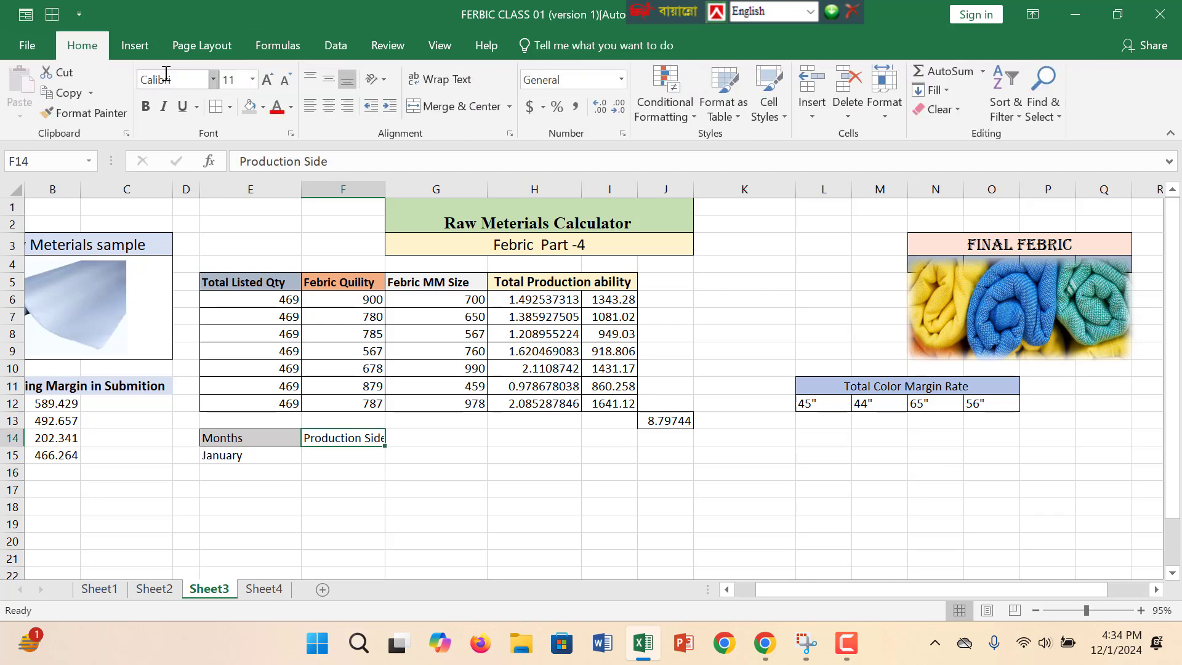
{"action": "left_click", "coordinate": [263, 107]}
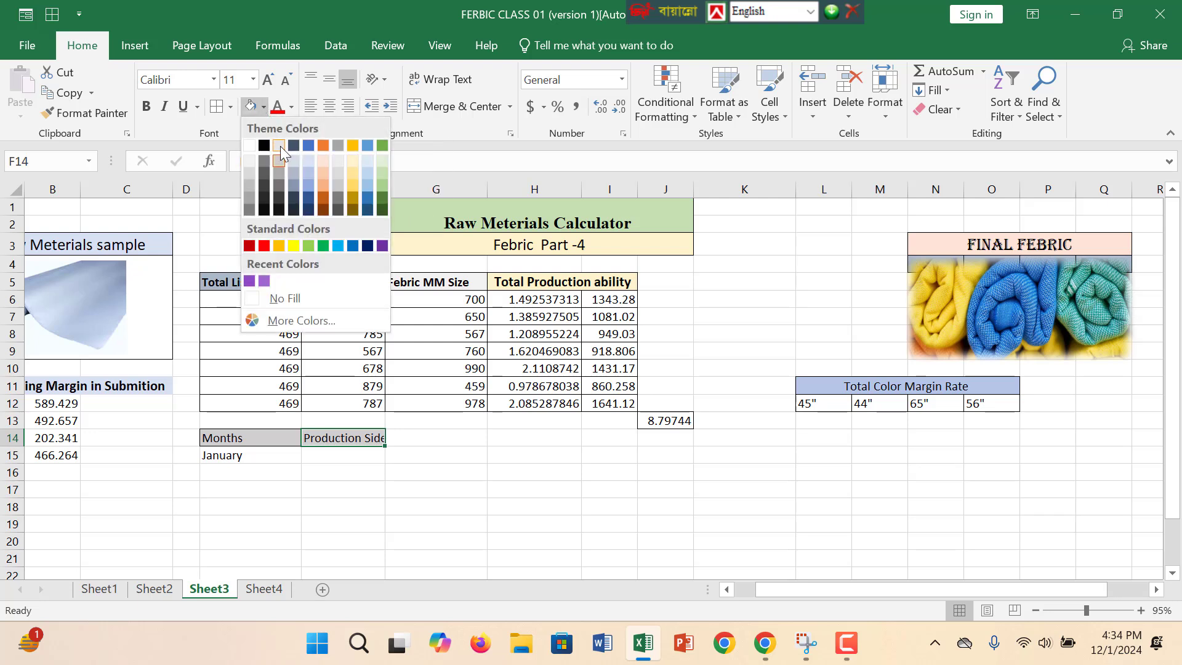
{"action": "left_click", "coordinate": [309, 167]}
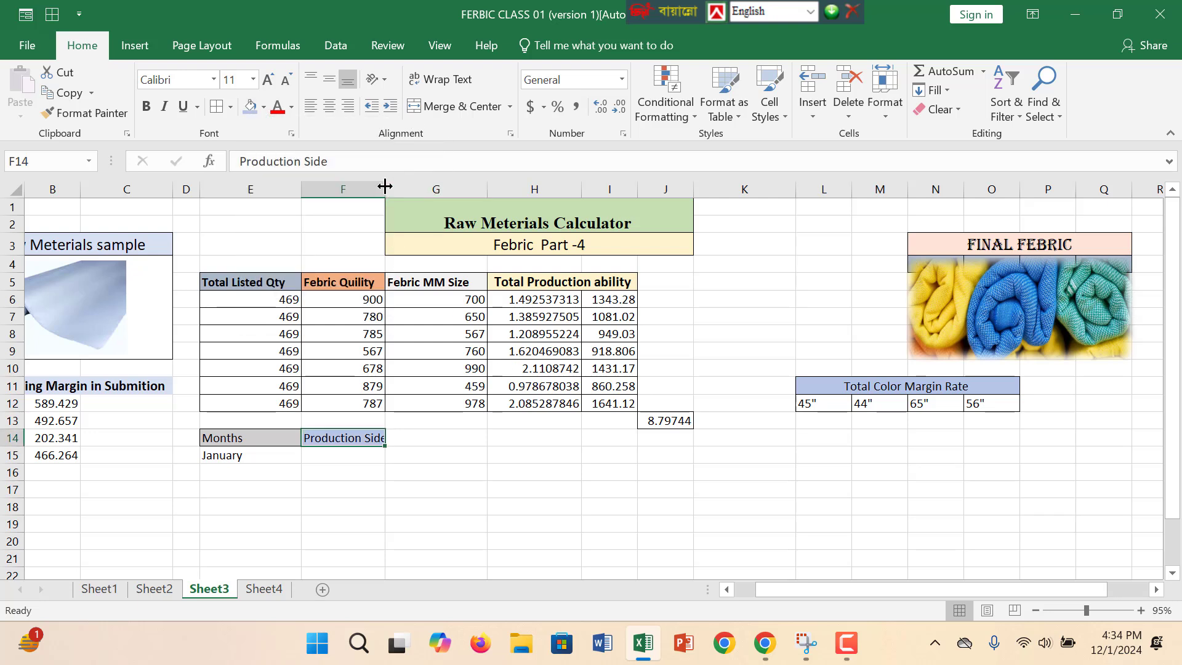
{"action": "left_click_drag", "start_coordinate": [385, 190], "coordinate": [412, 190]}
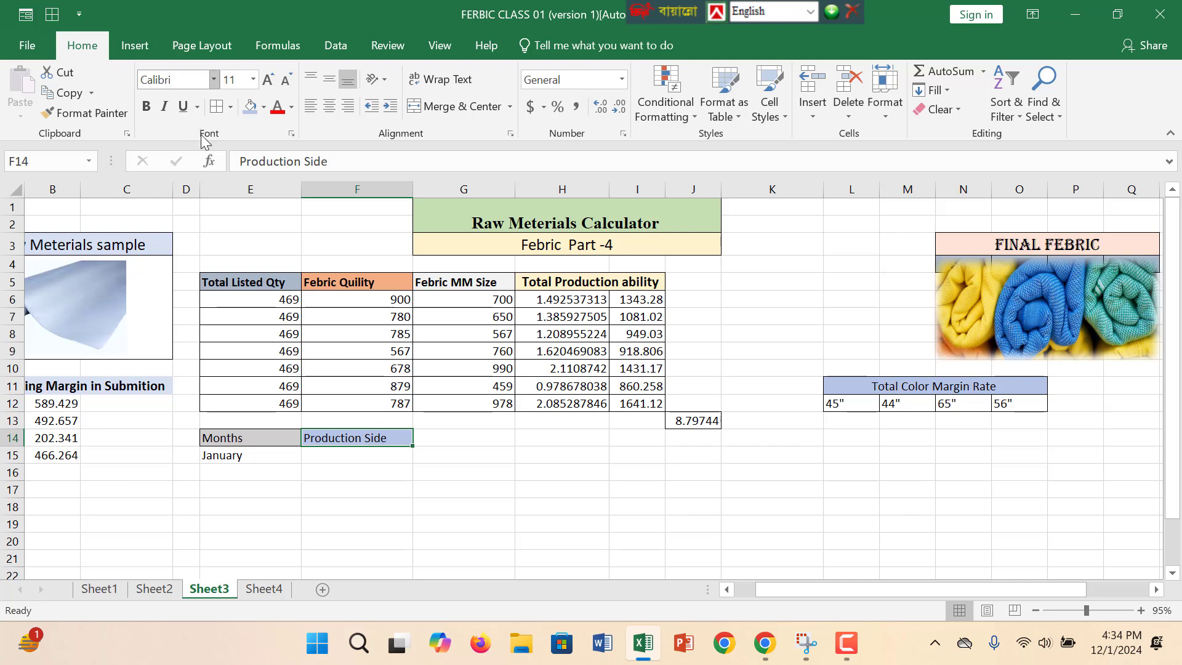
Add a list validation dropdown to F15 with source =rrr and choose 6000 from it.
{"action": "left_click", "coordinate": [333, 456]}
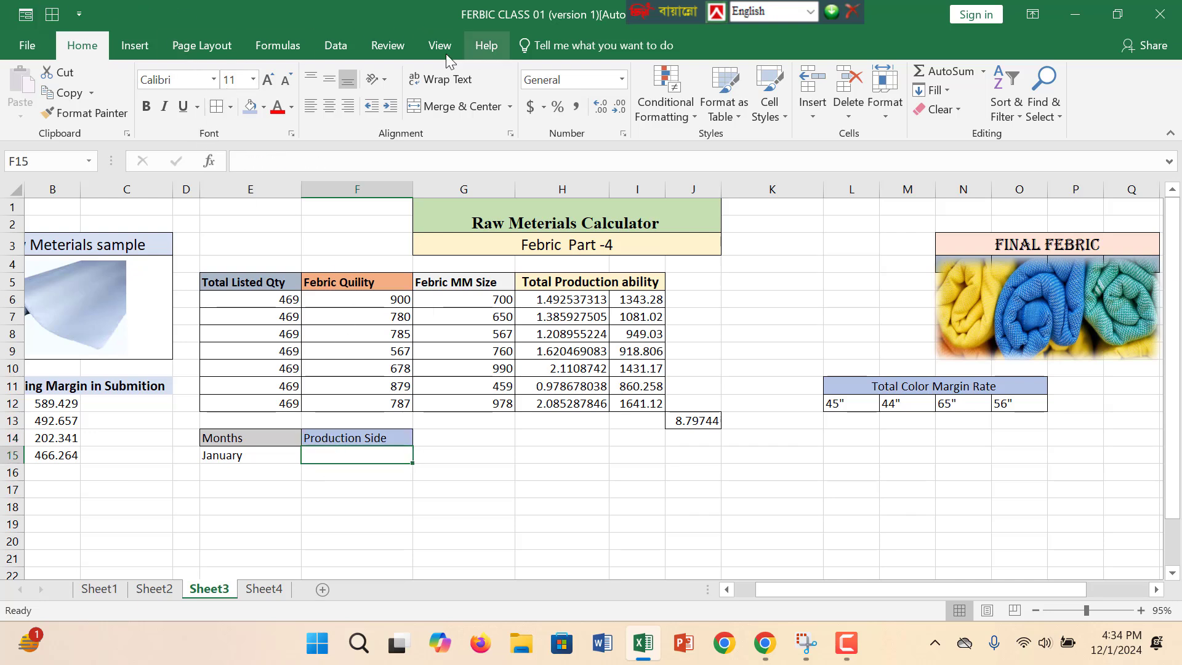
{"action": "left_click", "coordinate": [338, 45]}
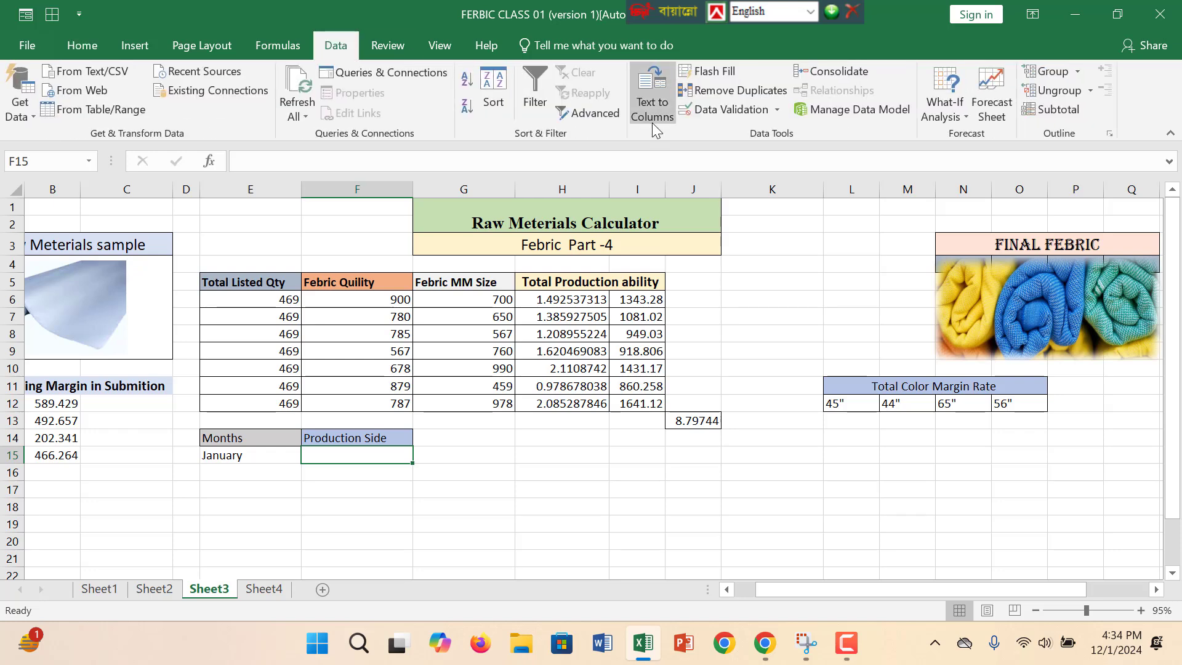
{"action": "left_click", "coordinate": [730, 110]}
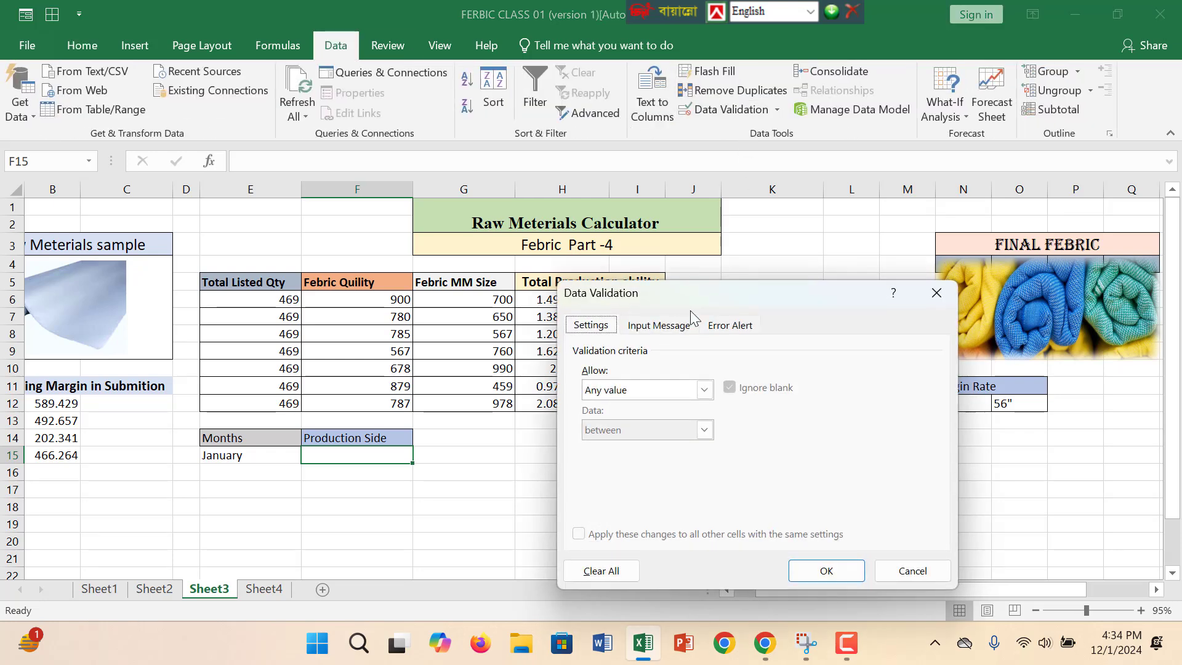
{"action": "left_click", "coordinate": [704, 390]}
{"action": "left_click", "coordinate": [683, 447]}
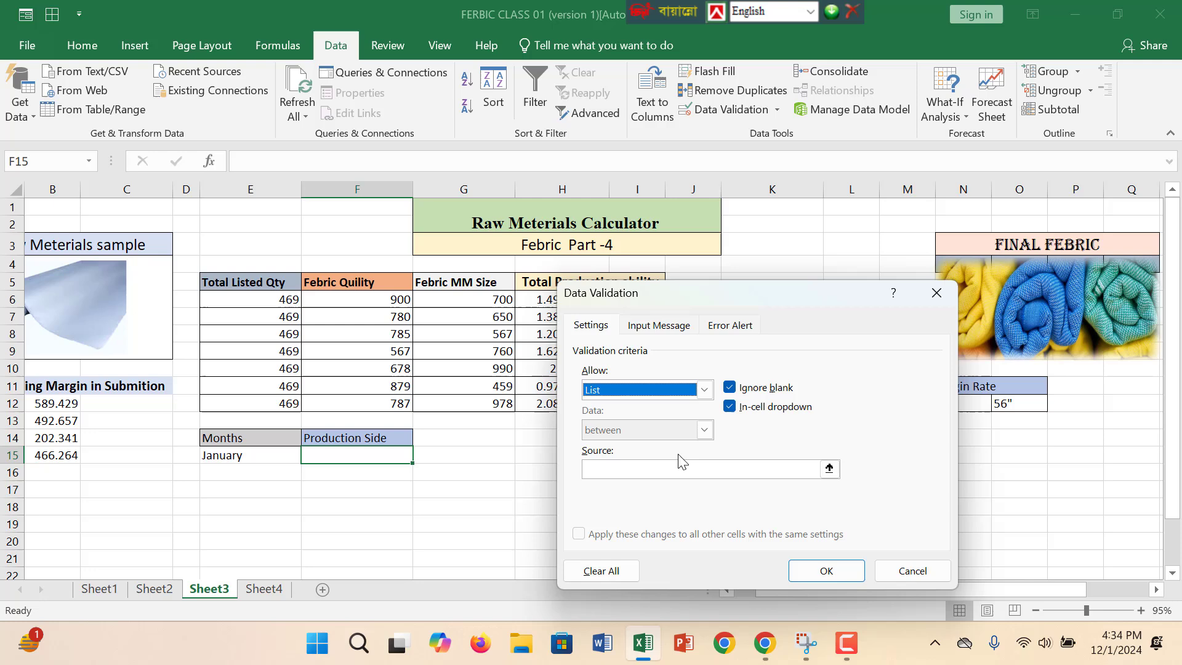
{"action": "left_click", "coordinate": [637, 471]}
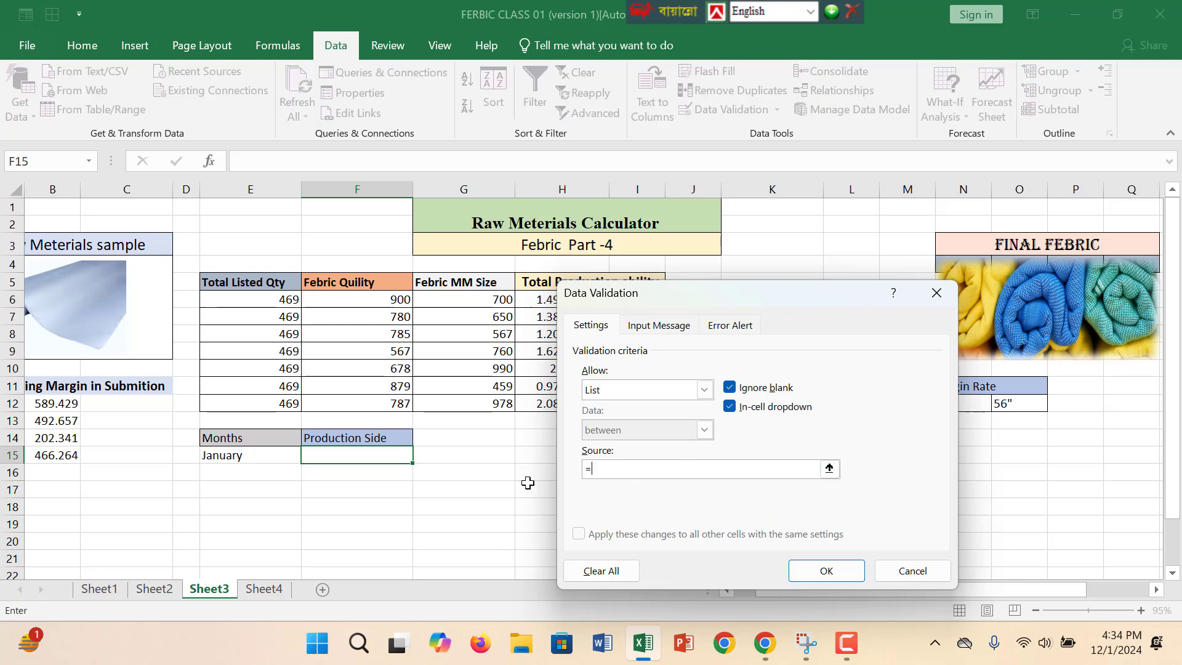
{"action": "type", "text": "rrr"}
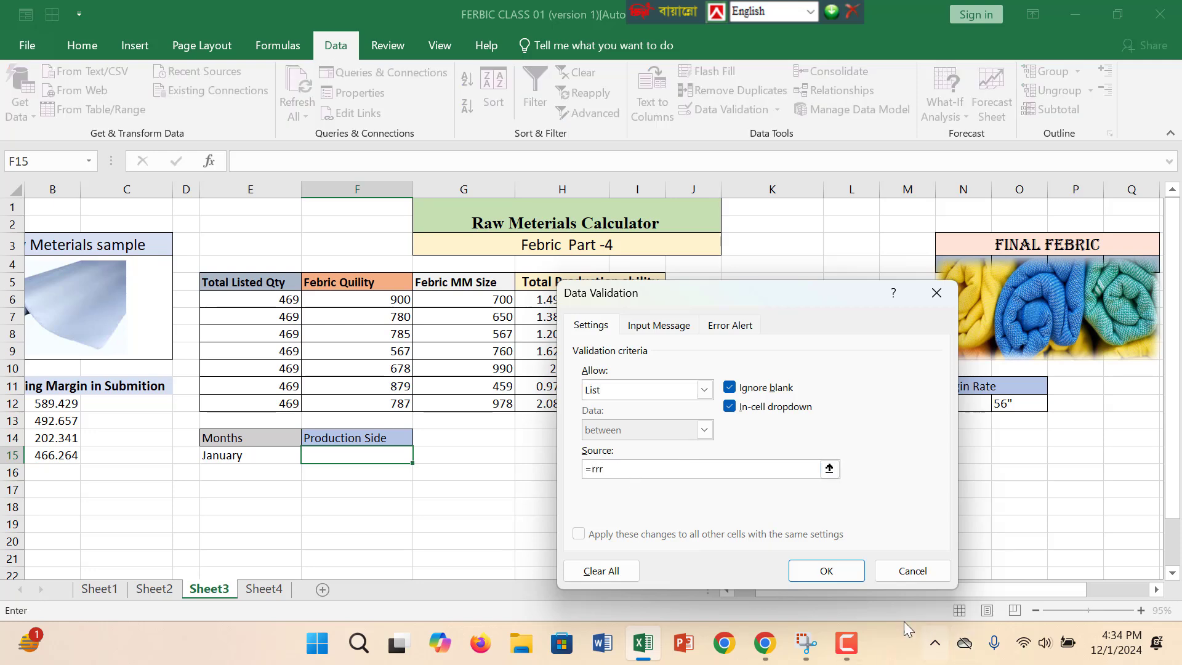
{"action": "left_click", "coordinate": [804, 572]}
{"action": "left_click", "coordinate": [423, 456]}
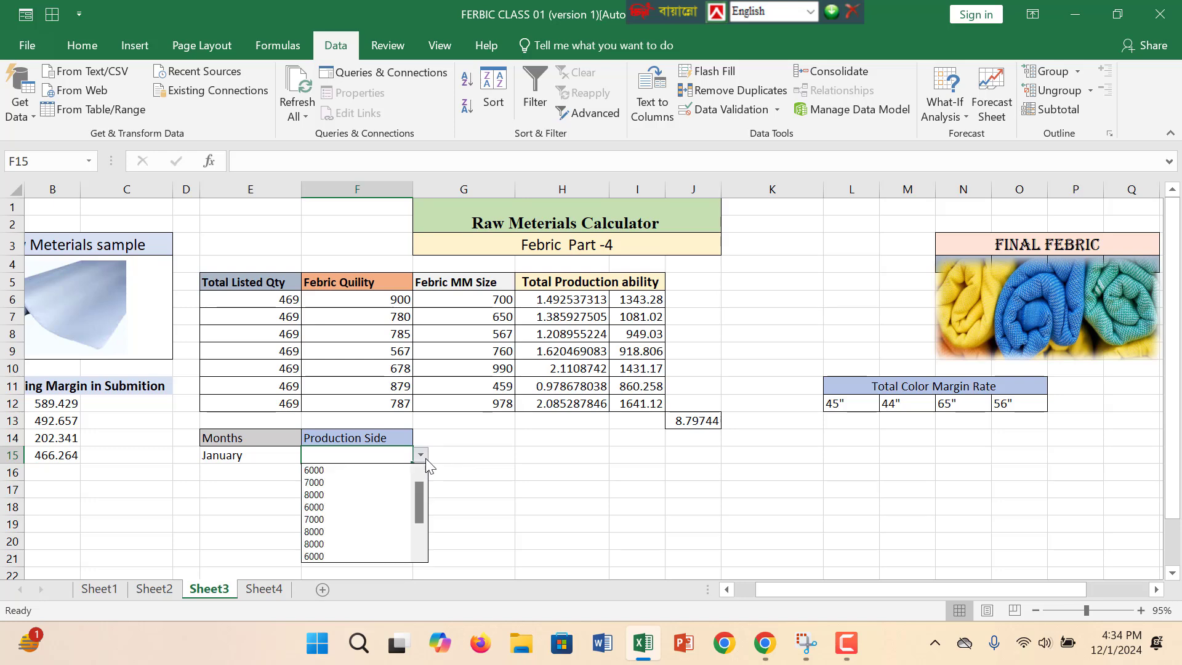
{"action": "left_click", "coordinate": [376, 471]}
Start an IF formula in G15 that returns F15*15% when F15>=6000.
{"action": "left_click", "coordinate": [480, 459]}
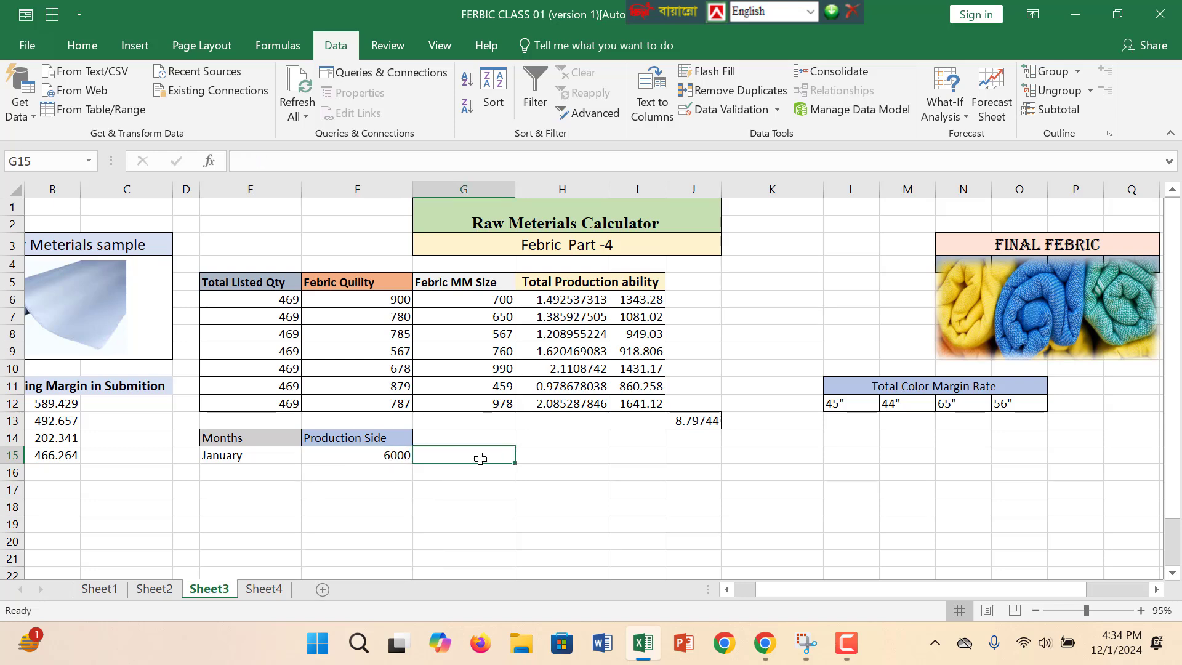
{"action": "type", "text": "="}
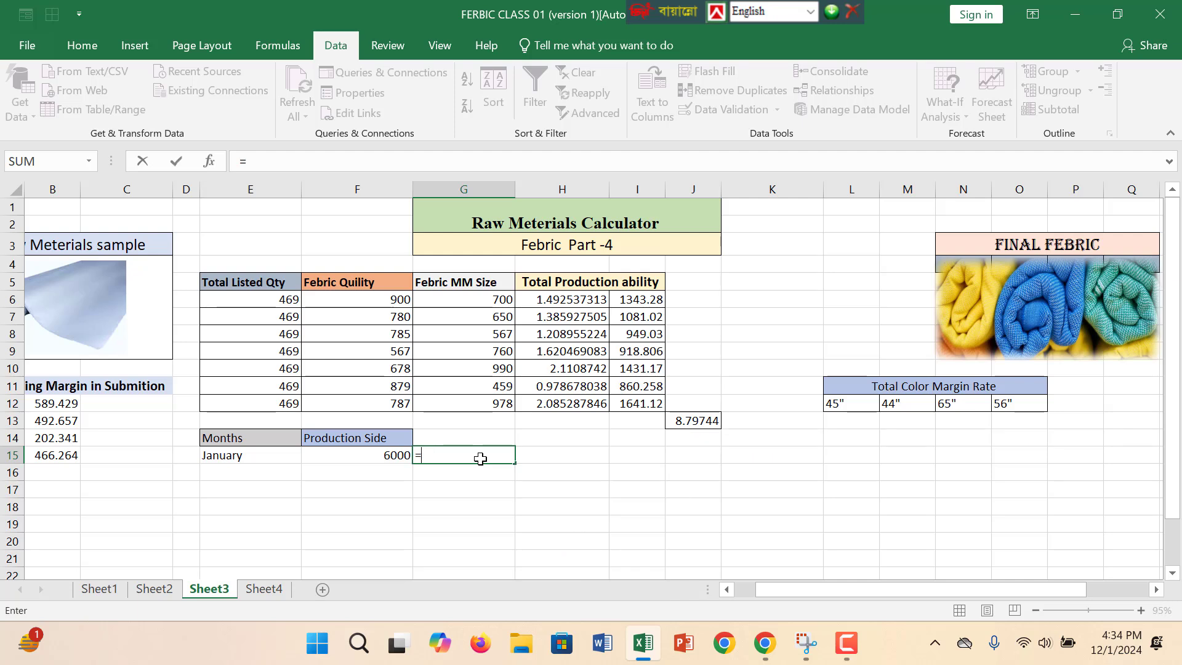
{"action": "type", "text": "if("}
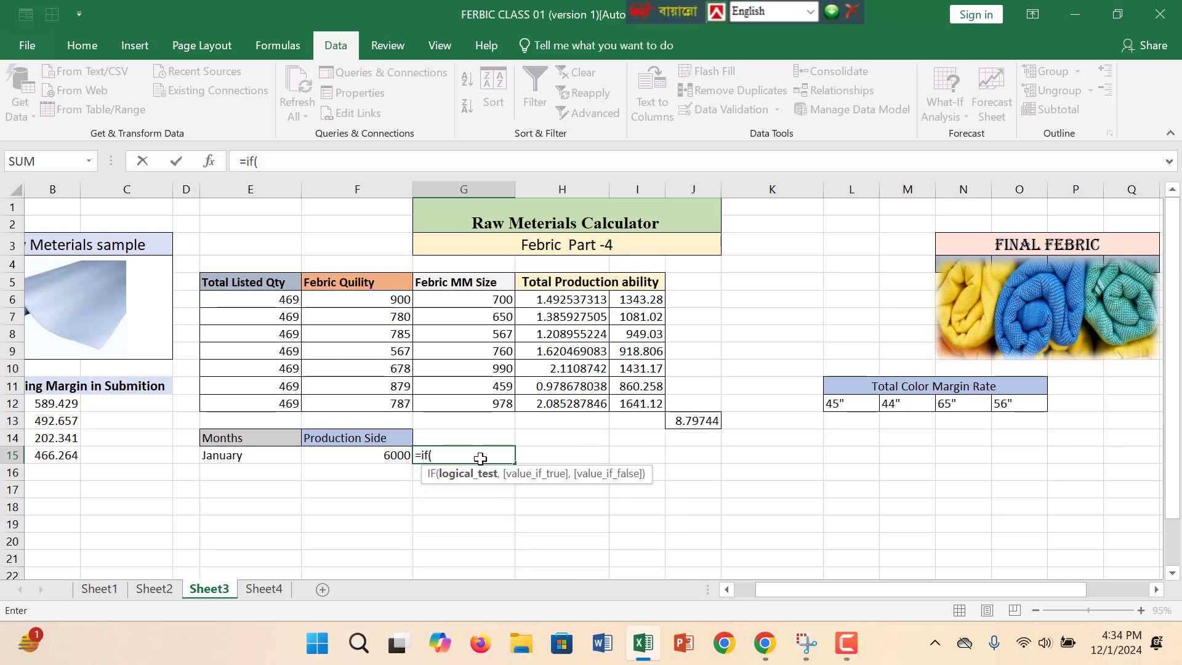
{"action": "left_click", "coordinate": [395, 456]}
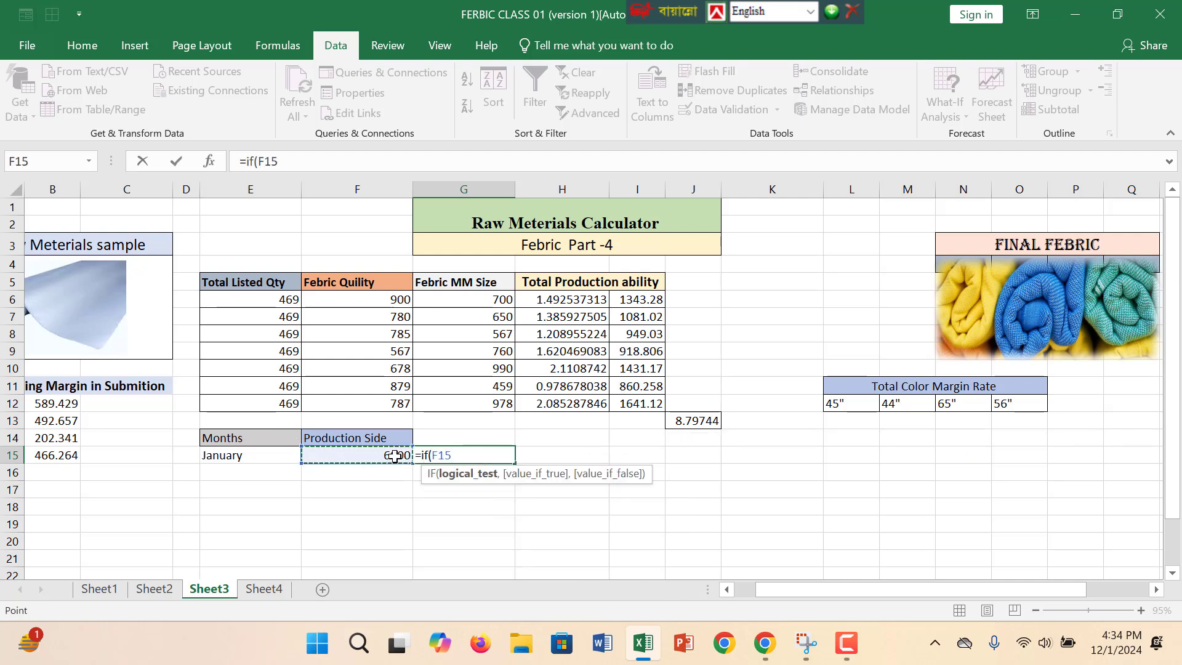
{"action": "type", "text": ","}
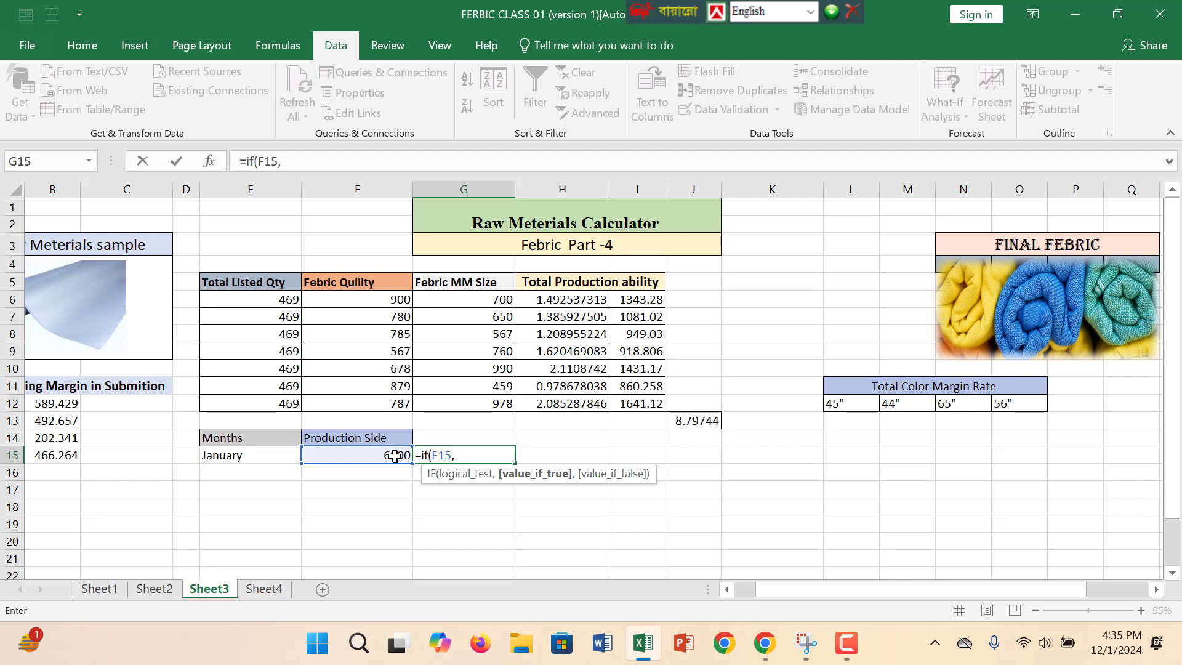
{"action": "key", "text": "BackSpace"}
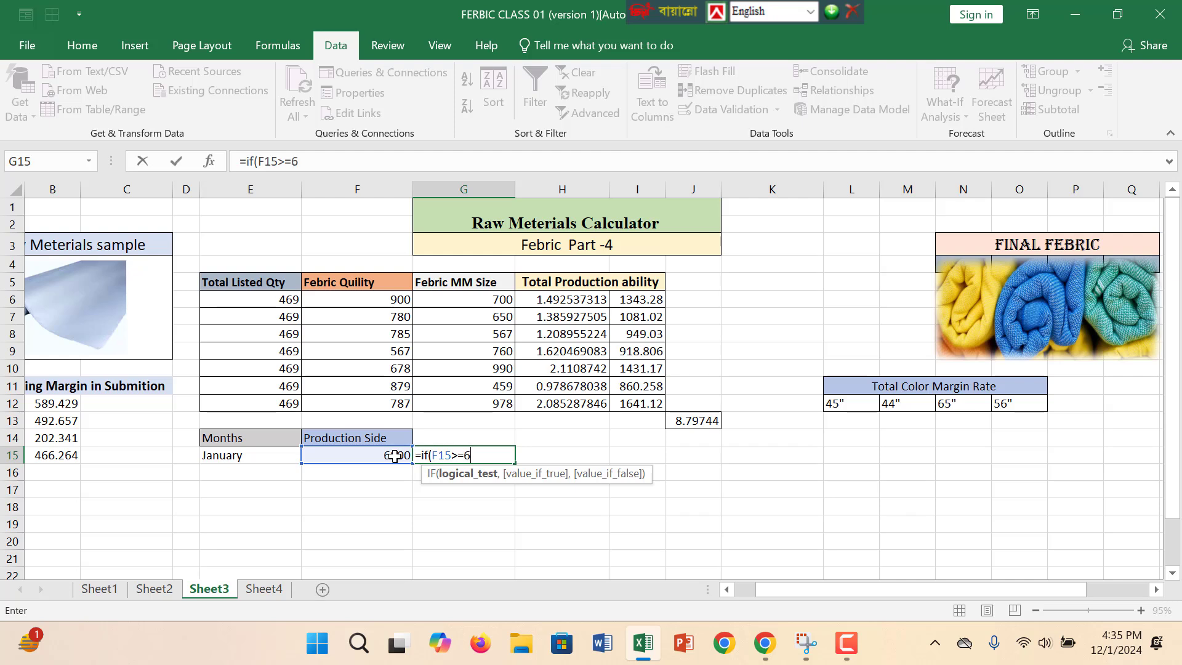
{"action": "type", "text": "000,"}
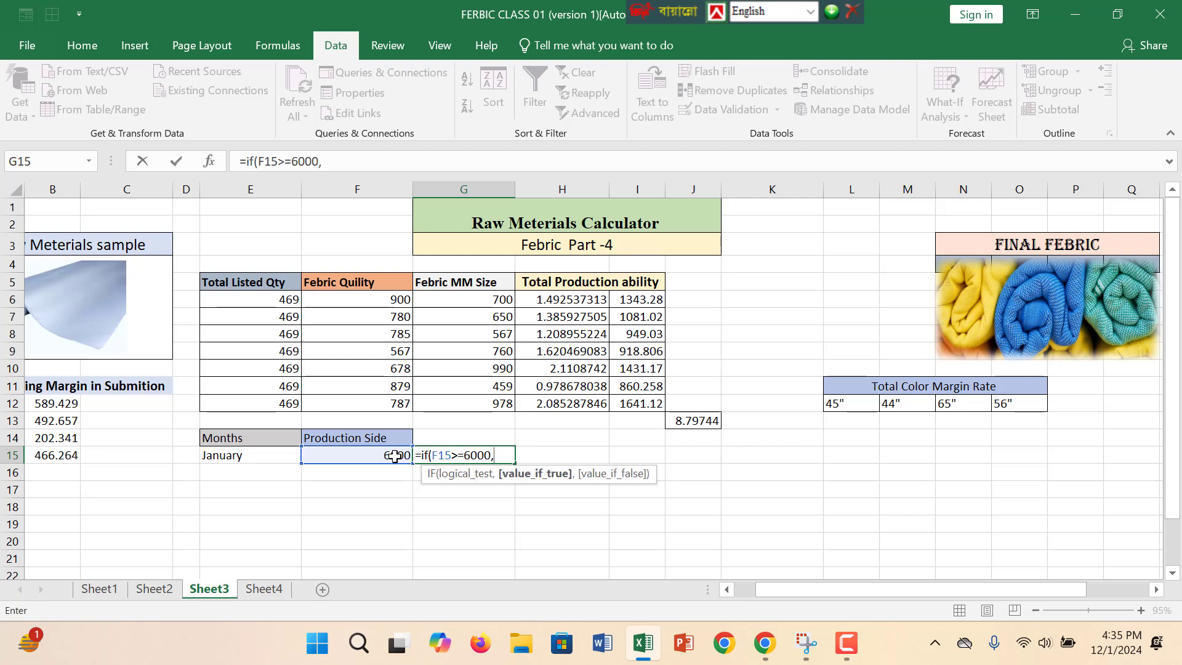
{"action": "type", "text": "!"}
{"action": "type", "text": "5%"}
{"action": "left_click", "coordinate": [381, 455]}
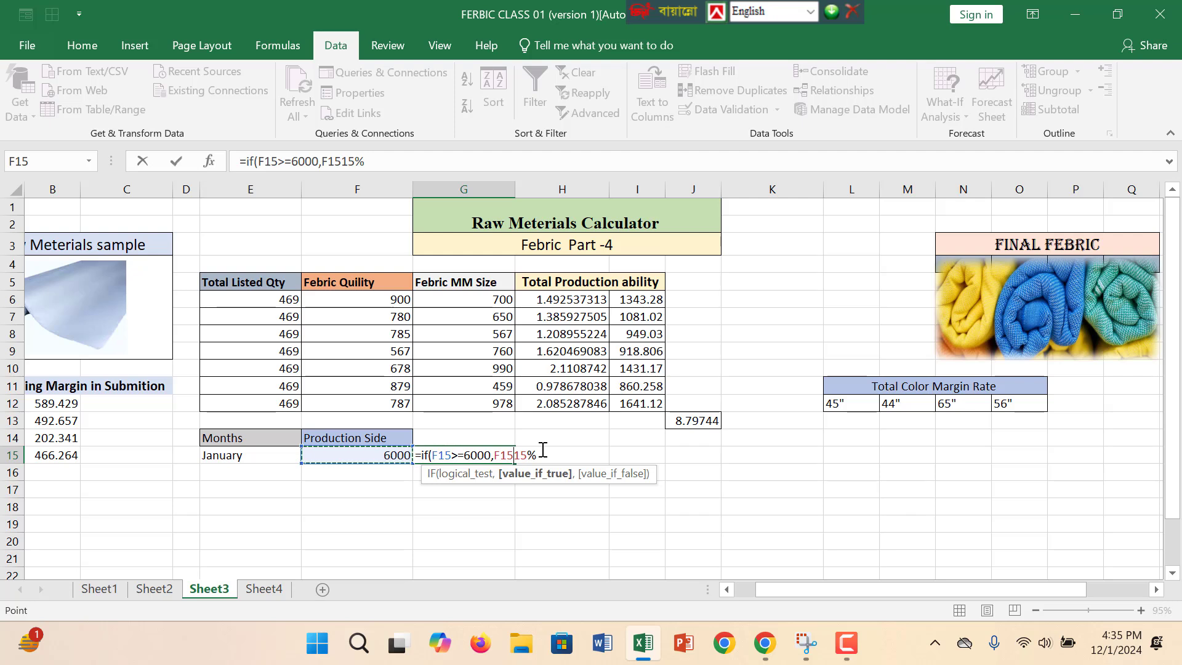
{"action": "type", "text": "*15%"}
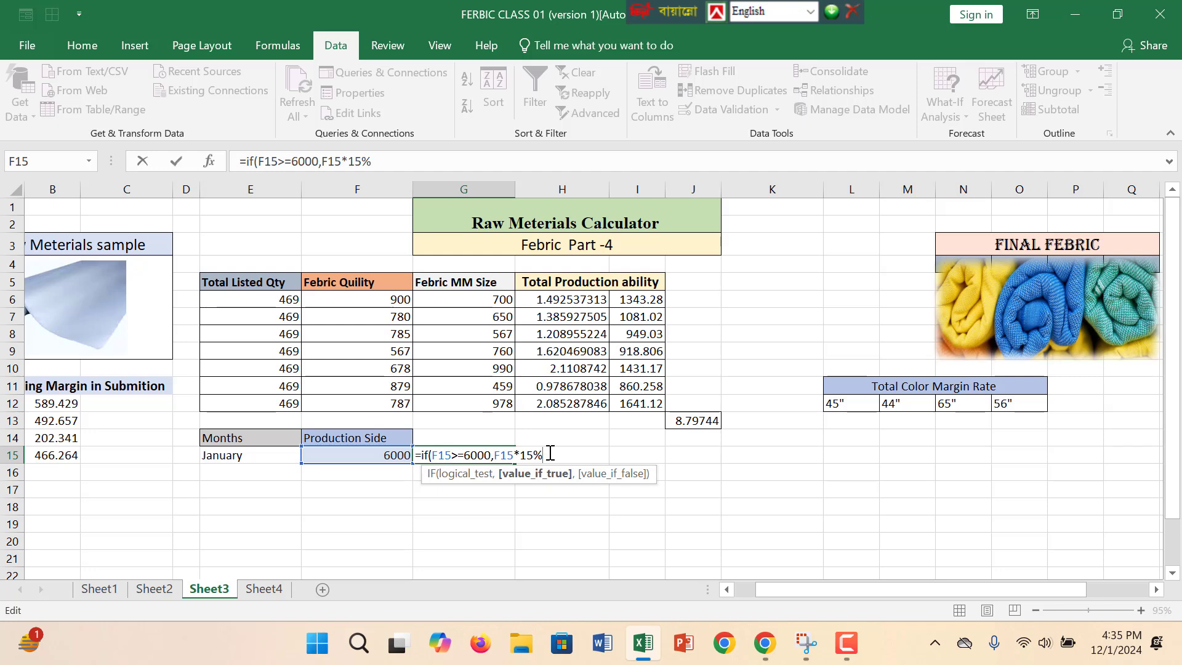
Complete the G15 formula with a nested IF that returns F15*10% when F15<6000.
{"action": "type", "text": ",if"}
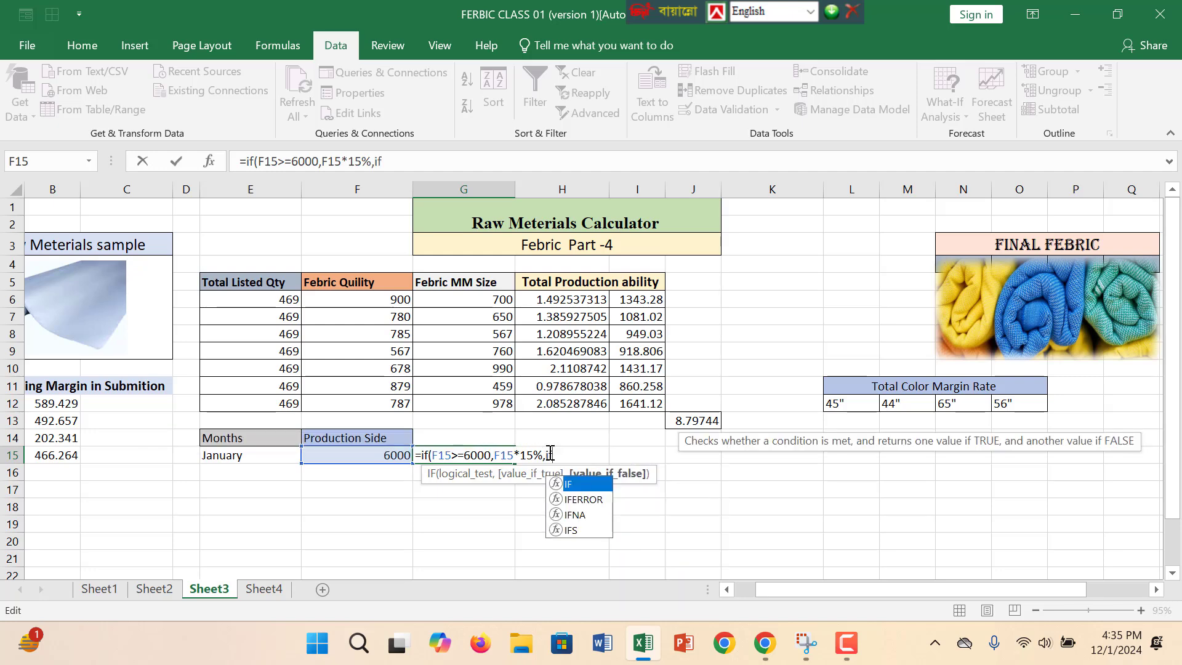
{"action": "type", "text": "("}
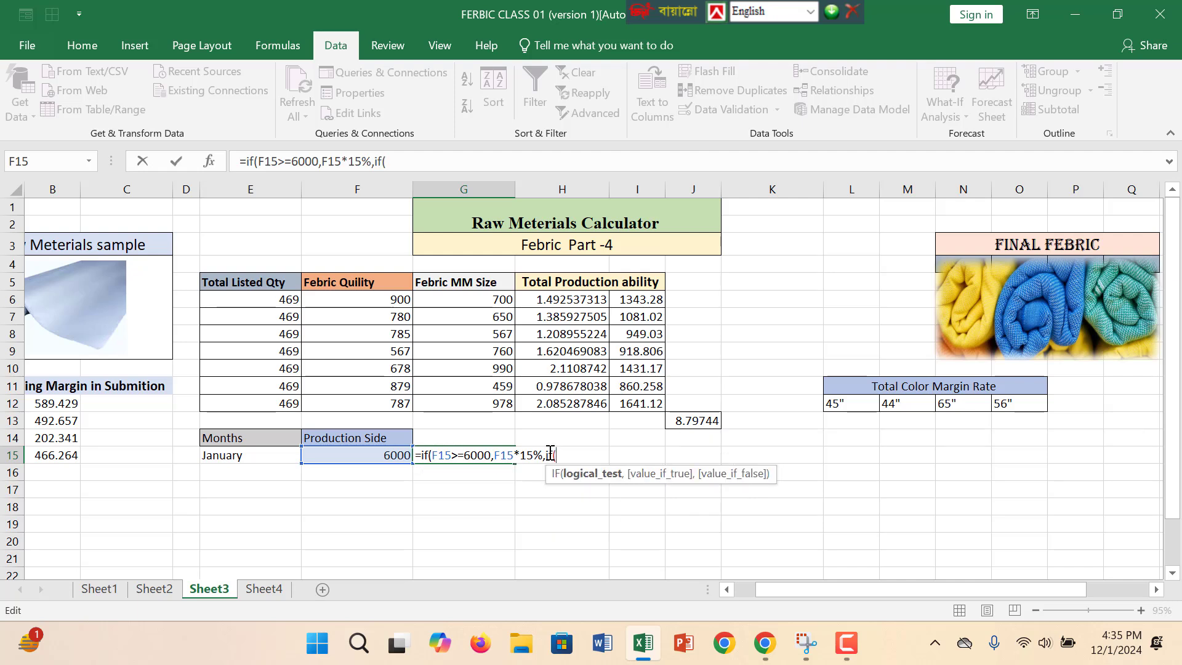
{"action": "left_click", "coordinate": [381, 455]}
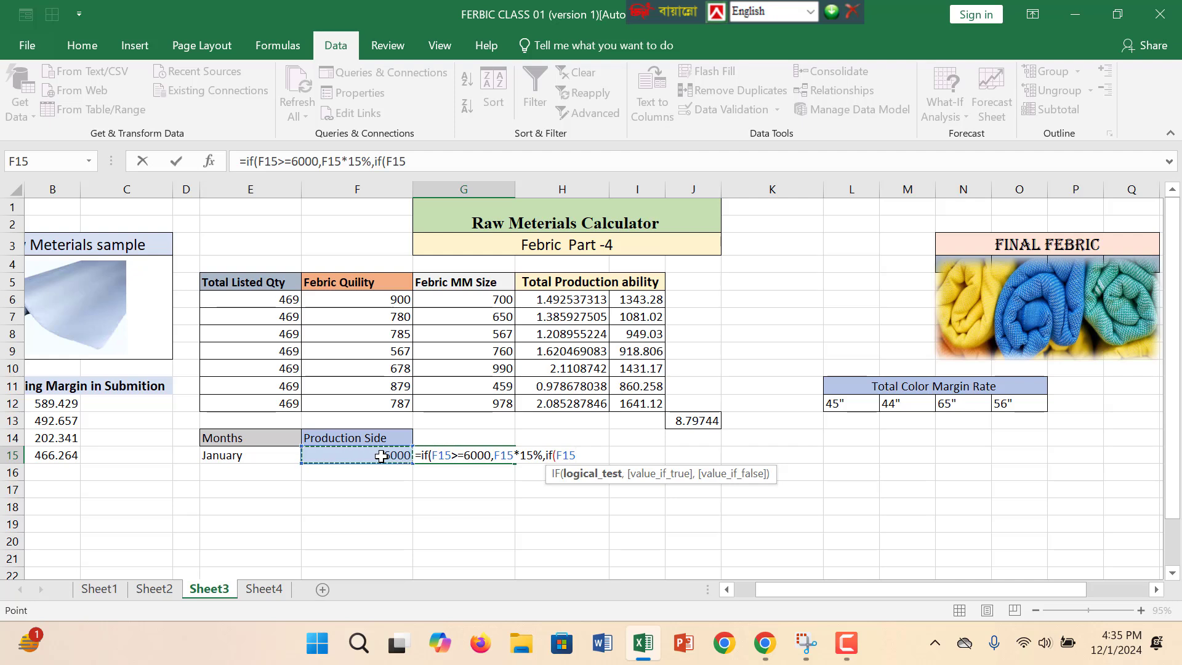
{"action": "type", "text": "<"}
{"action": "type", "text": "6000,"}
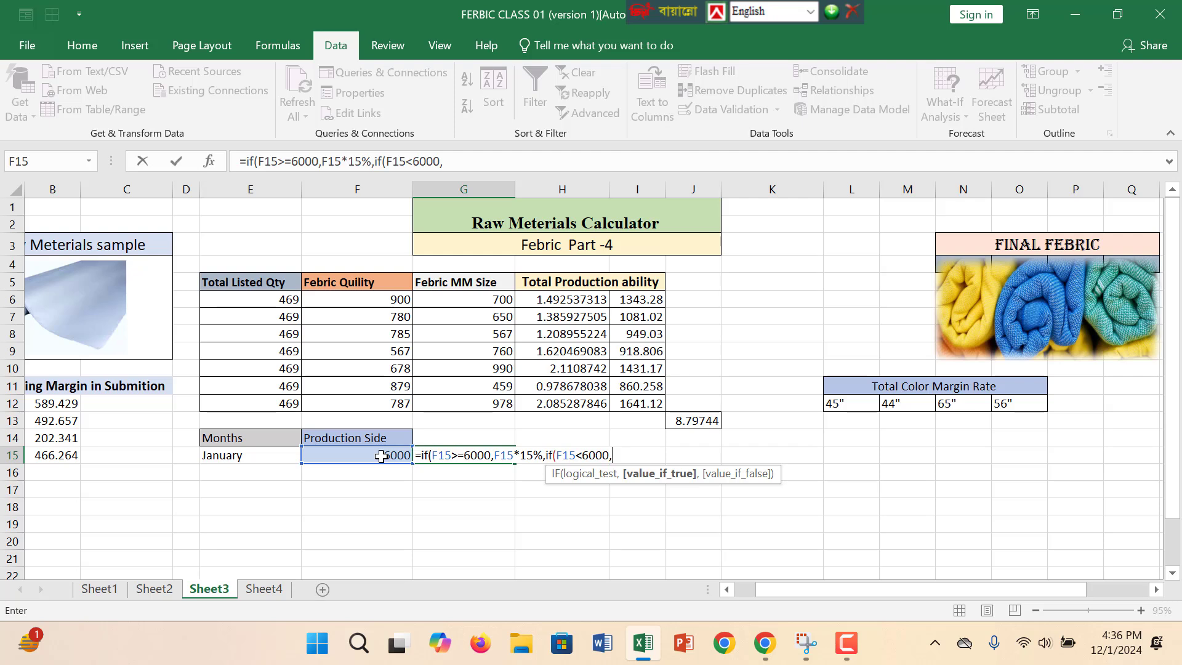
{"action": "left_click", "coordinate": [382, 455]}
{"action": "type", "text": "*"}
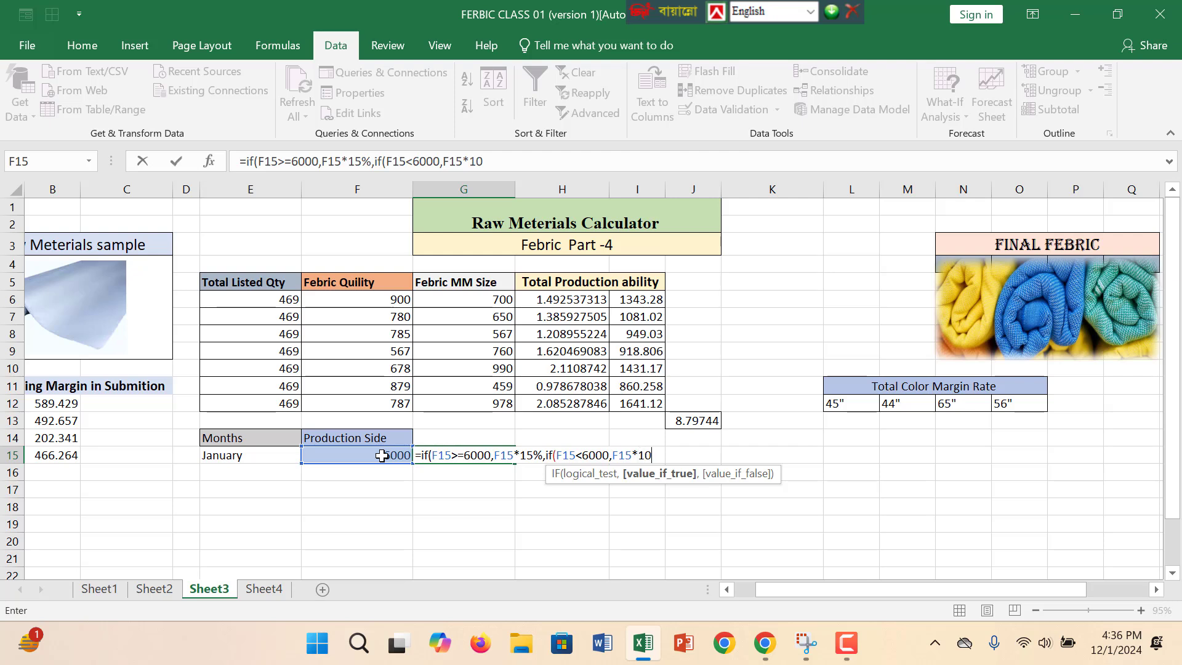
{"action": "type", "text": "10%))"}
{"action": "key", "text": "Return"}
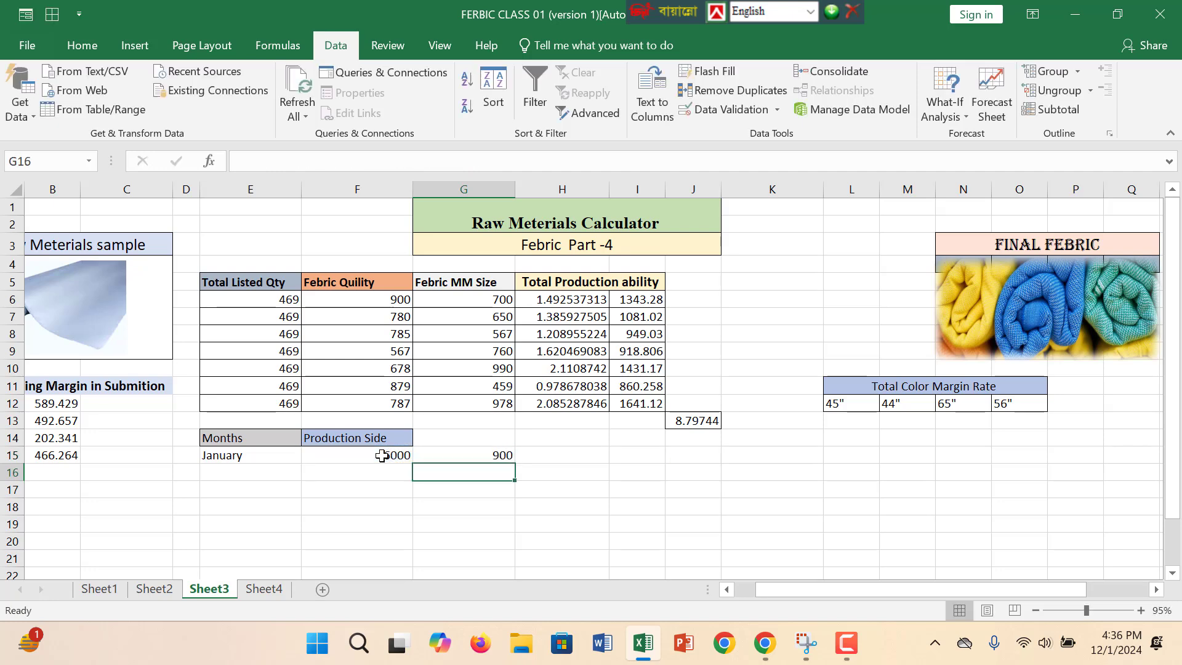
Choose 7000 as the production amount in F15 to test the IF formula.
{"action": "left_click", "coordinate": [383, 455]}
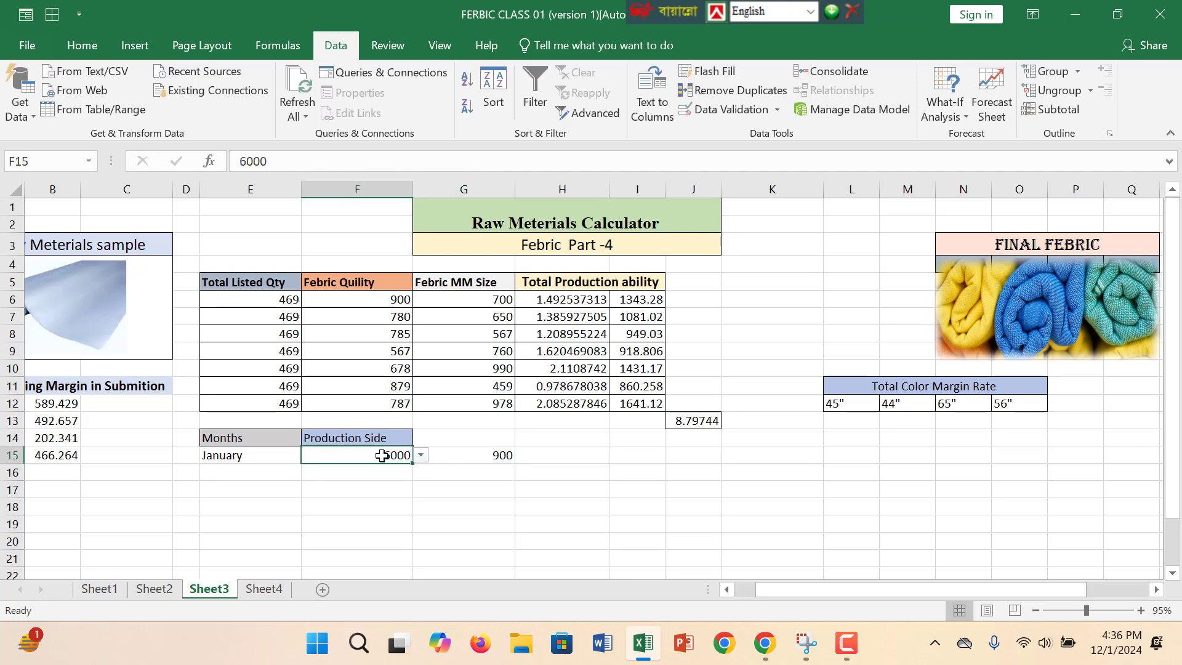
{"action": "left_click", "coordinate": [421, 456]}
{"action": "left_click", "coordinate": [356, 489]}
{"action": "left_click", "coordinate": [491, 457]}
Change the month in E15 to February and after that to April.
{"action": "left_click", "coordinate": [280, 457]}
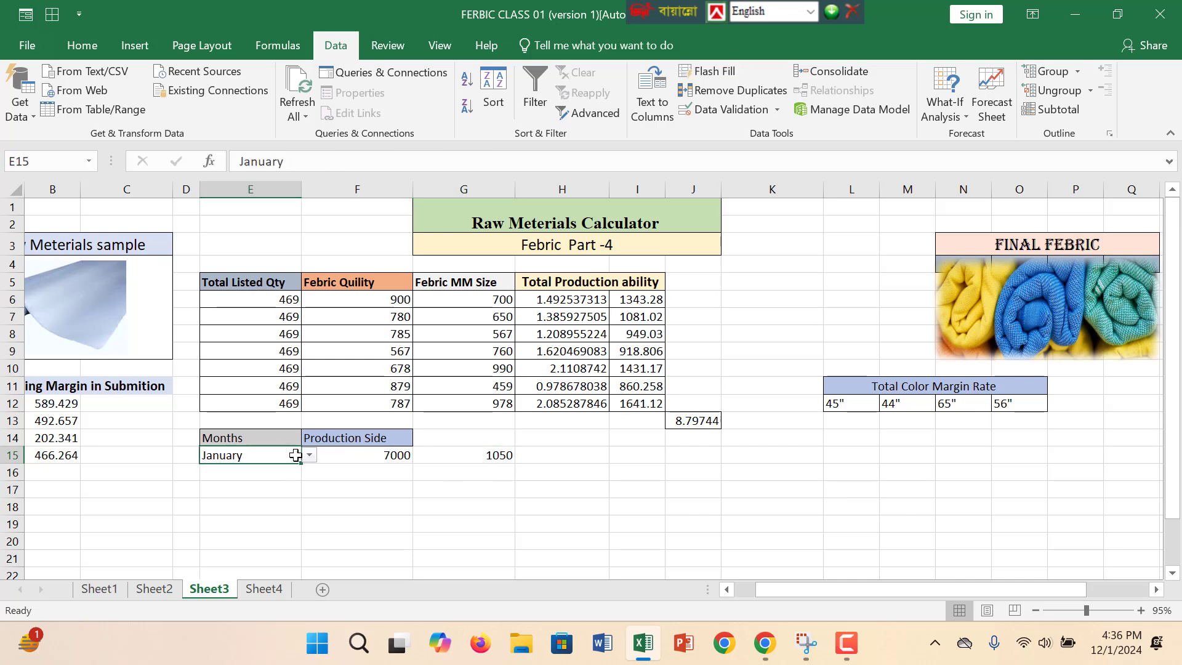
{"action": "left_click", "coordinate": [309, 455]}
{"action": "left_click", "coordinate": [277, 483]}
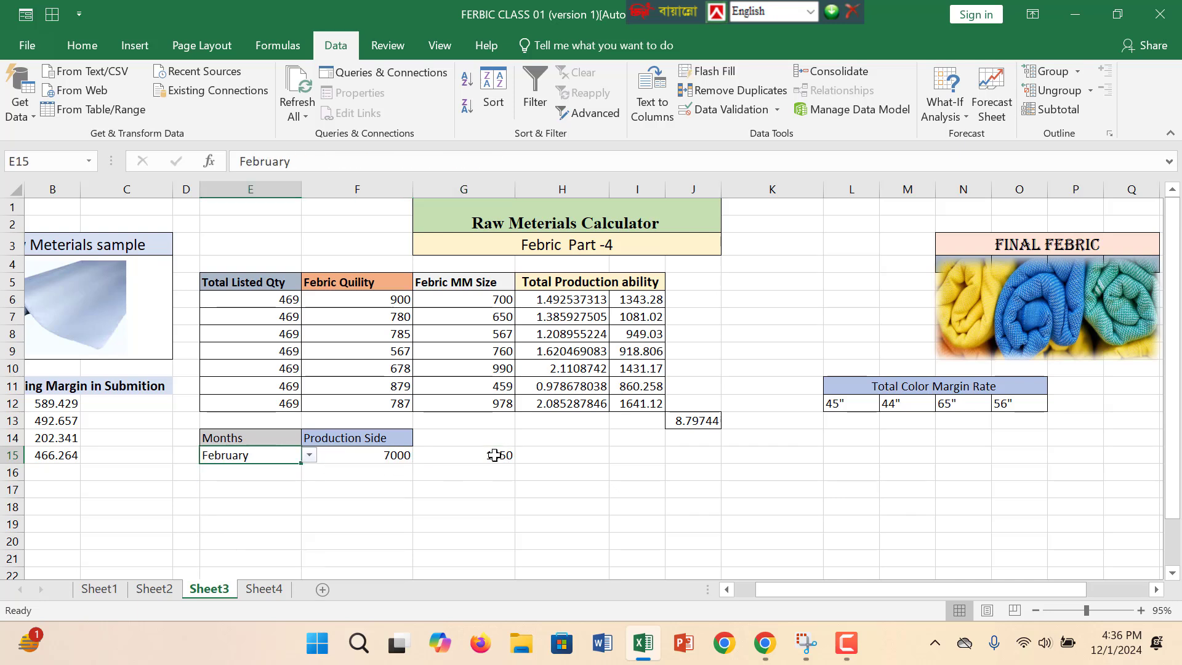
{"action": "left_click", "coordinate": [385, 459]}
{"action": "left_click", "coordinate": [278, 455]}
{"action": "left_click", "coordinate": [309, 455]}
{"action": "left_click", "coordinate": [257, 493]}
Choose 6000 as the production amount in F15 and check the IF formula's result in G15.
{"action": "left_click", "coordinate": [343, 458]}
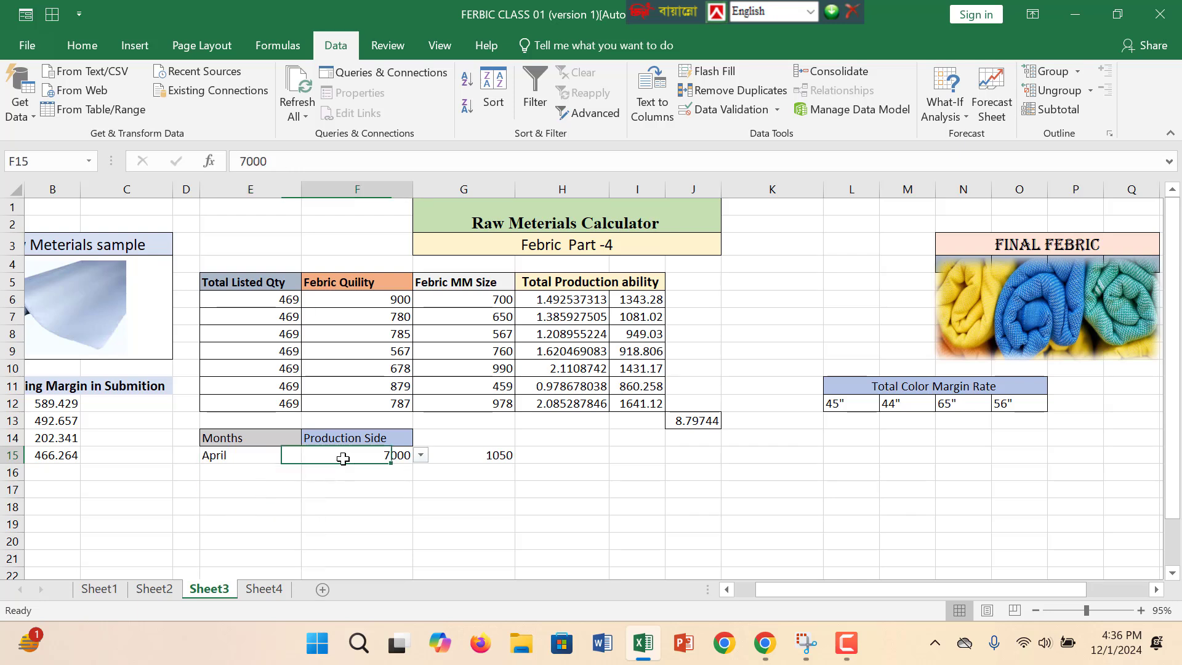
{"action": "left_click", "coordinate": [421, 455]}
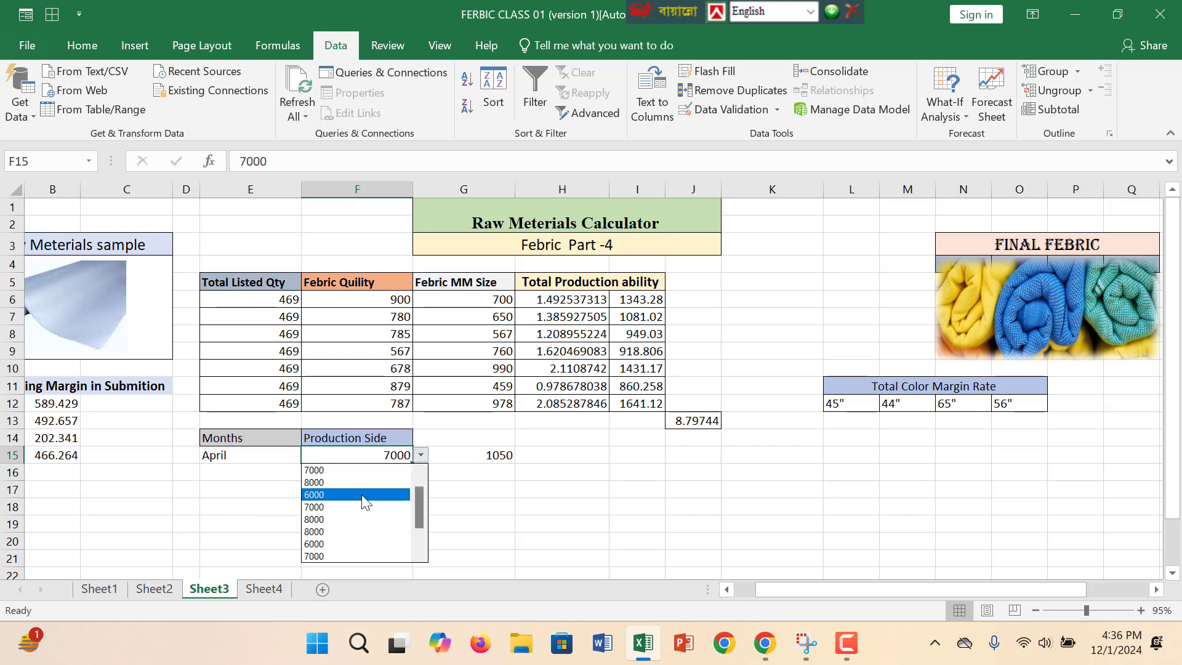
{"action": "left_click", "coordinate": [363, 495]}
{"action": "left_click", "coordinate": [505, 456]}
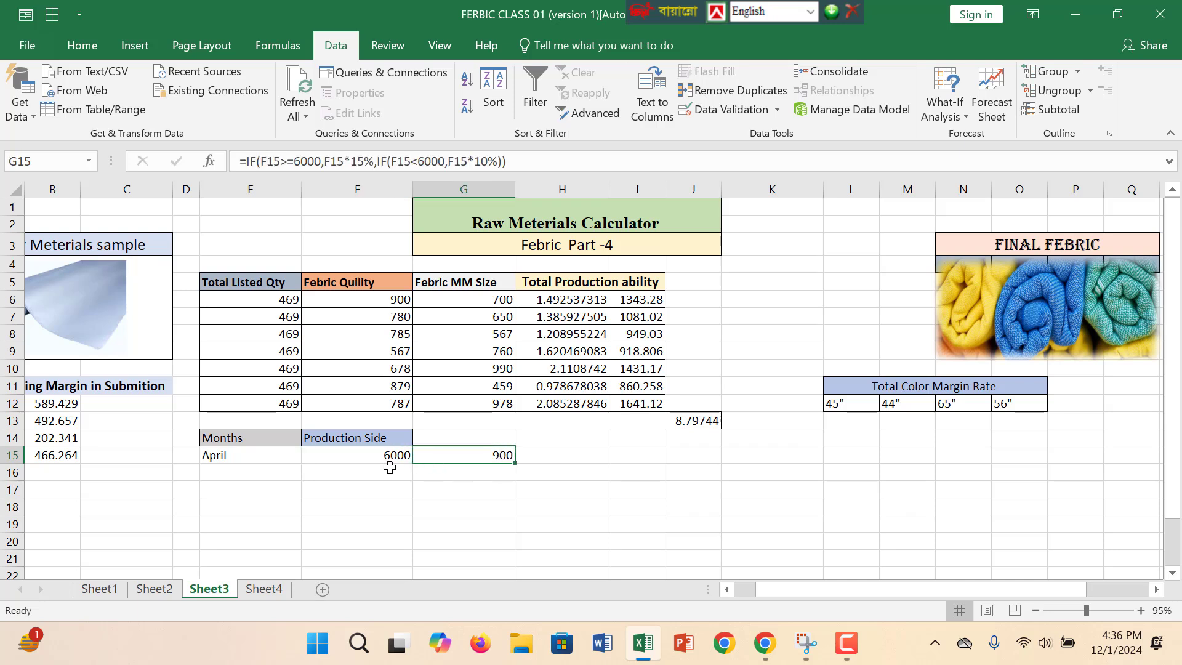
Examine the total in J13, the IF formula in G15 and the production amount in F15.
{"action": "left_click", "coordinate": [501, 506]}
{"action": "left_click", "coordinate": [694, 421]}
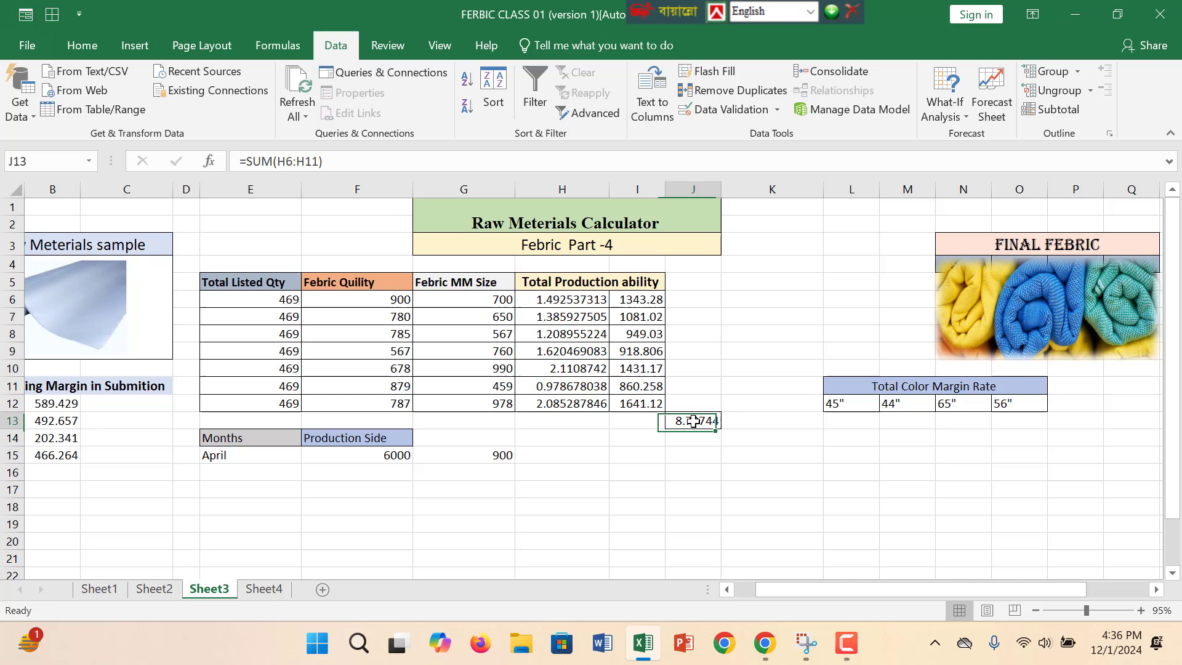
{"action": "left_click", "coordinate": [394, 471]}
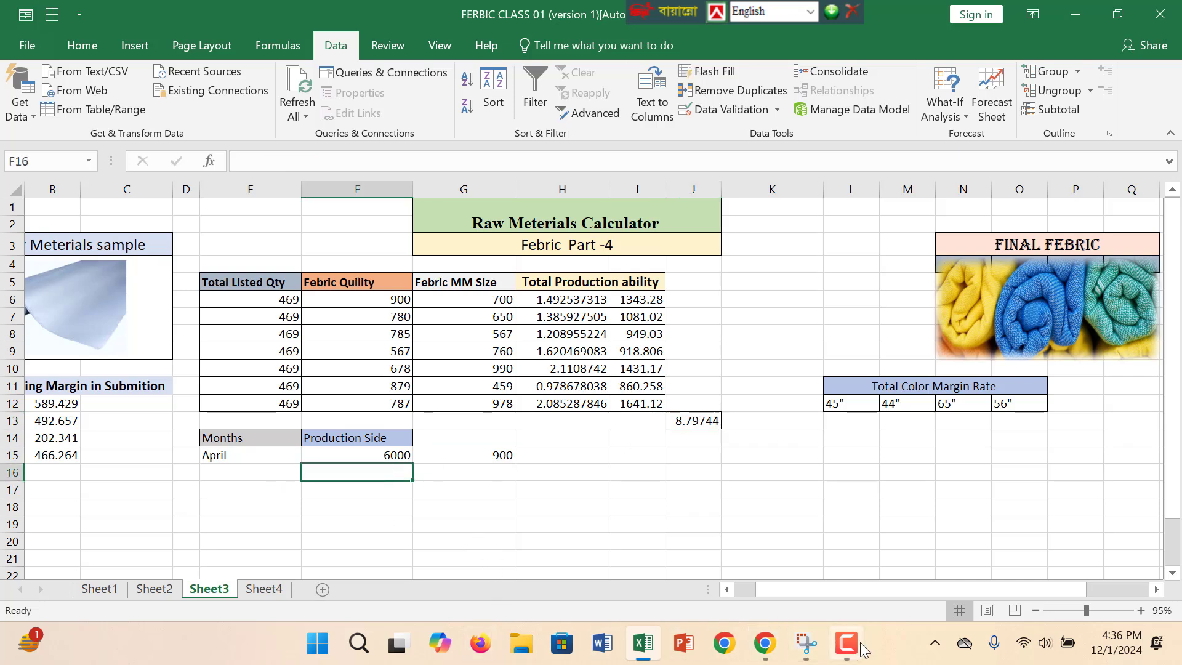
{"action": "left_click", "coordinate": [840, 650]}
{"action": "left_click", "coordinate": [358, 498]}
{"action": "left_click_drag", "start_coordinate": [786, 595], "coordinate": [762, 592]}
{"action": "left_click", "coordinate": [520, 508]}
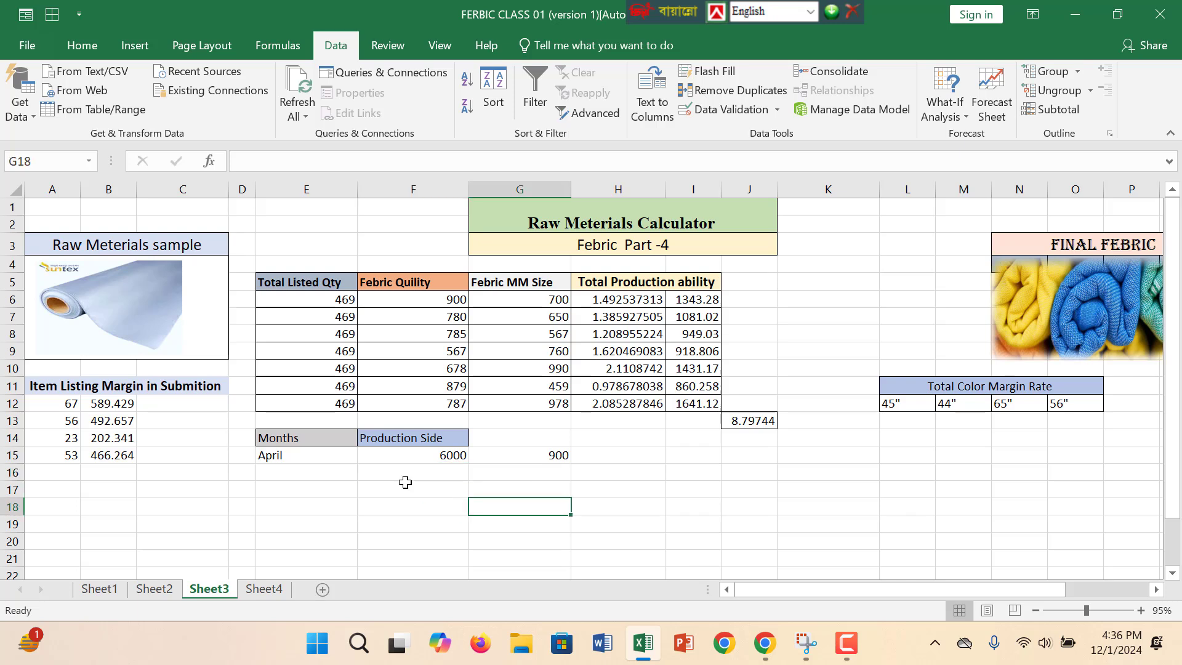
{"action": "left_click", "coordinate": [543, 459]}
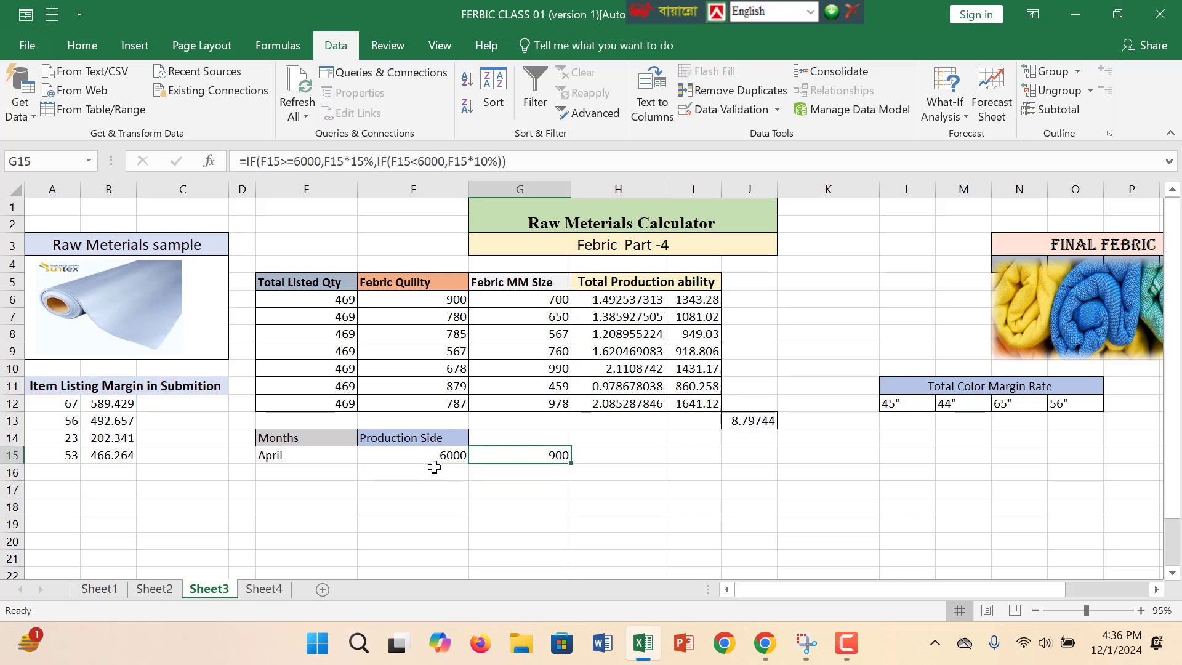
{"action": "left_click", "coordinate": [439, 457]}
{"action": "left_click", "coordinate": [585, 525]}
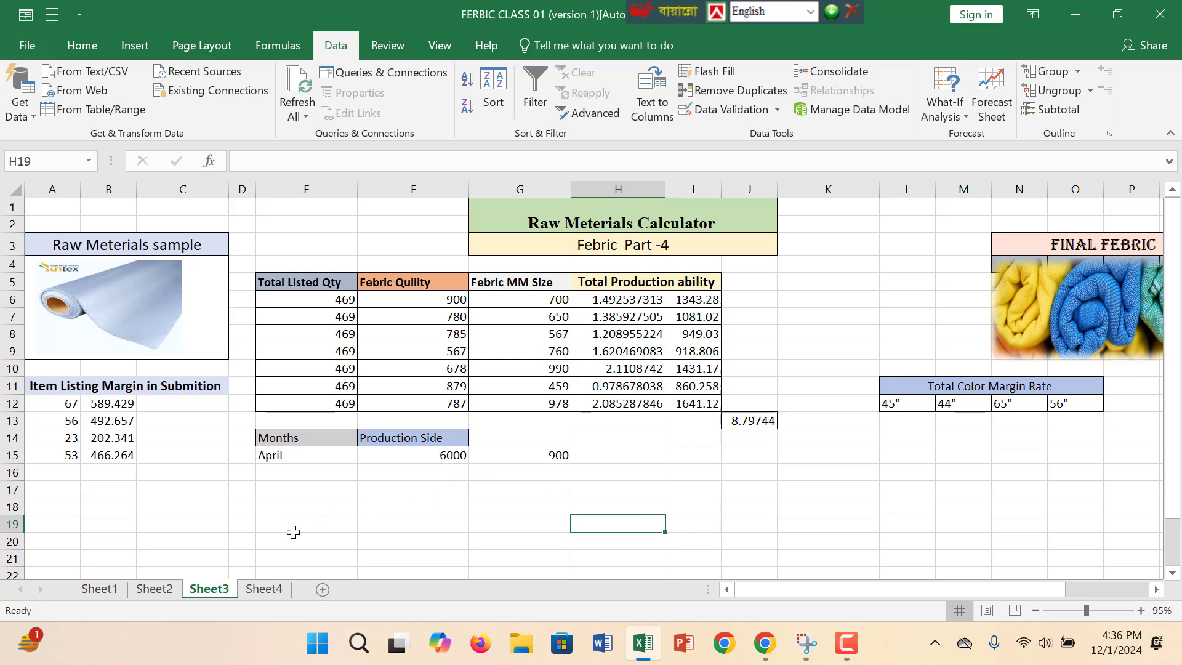
Enter the heading "Yearly Calculation On Production" in F18.
{"action": "left_click", "coordinate": [416, 500]}
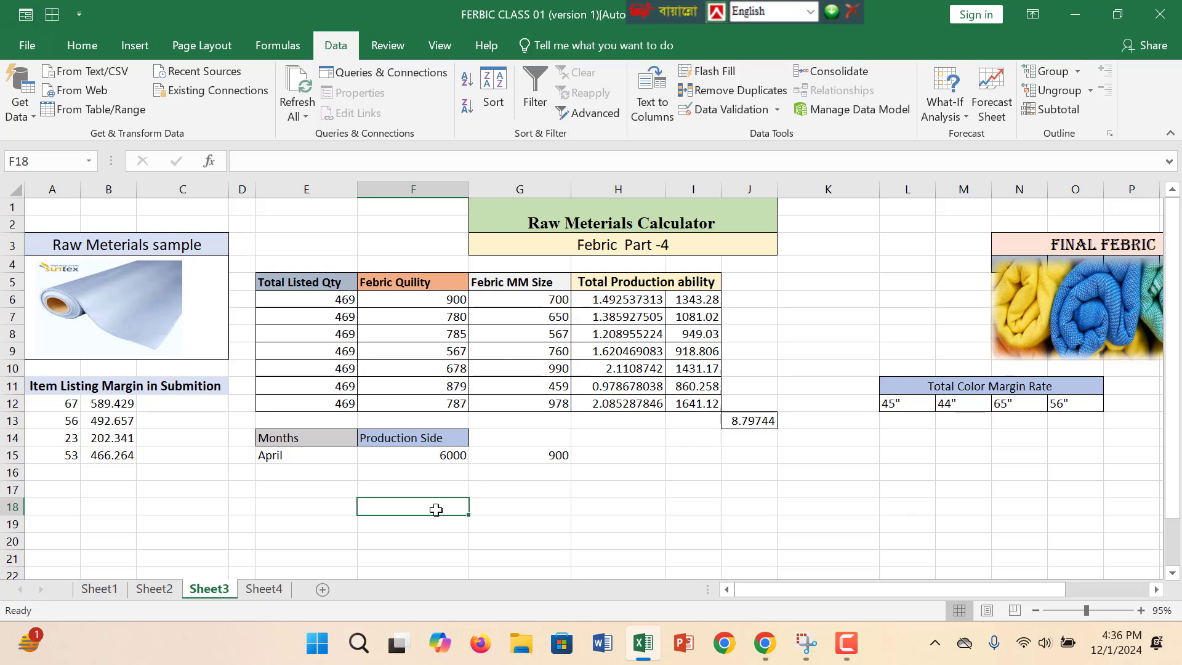
{"action": "type", "text": "Y"}
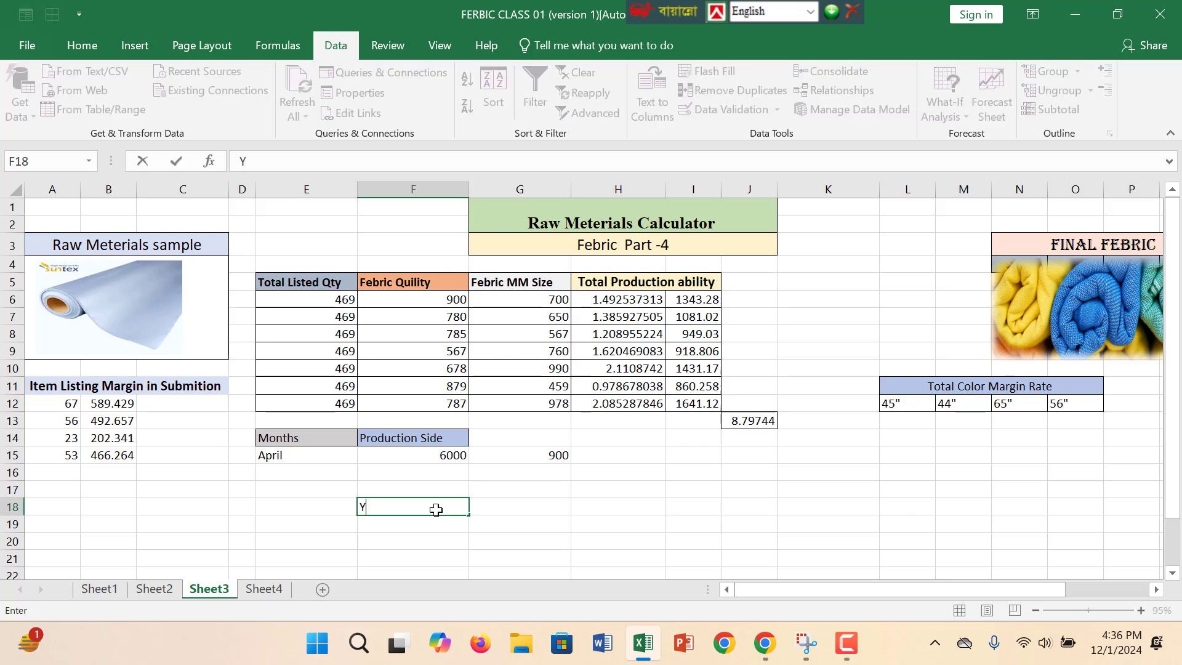
{"action": "type", "text": "early Calculat"}
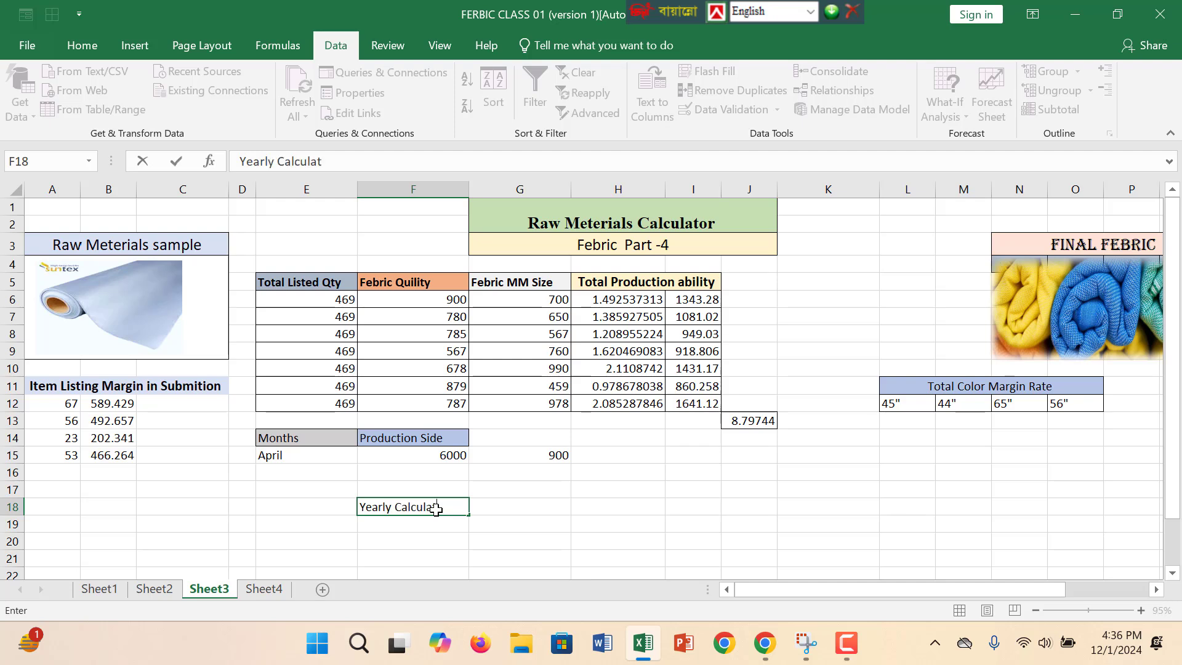
{"action": "type", "text": "ion On Production"}
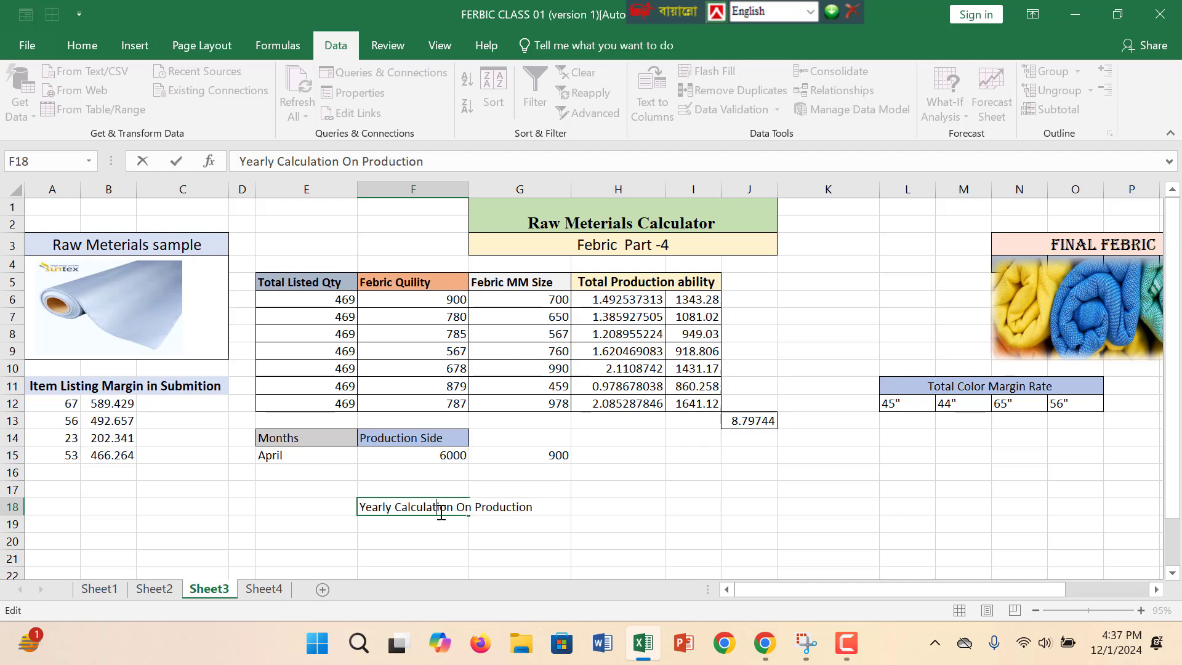
{"action": "key", "text": "Return"}
Merge and center the yearly heading across F18:G18 and format it with bold text, a border and a light blue fill.
{"action": "left_click_drag", "start_coordinate": [456, 511], "coordinate": [540, 503]}
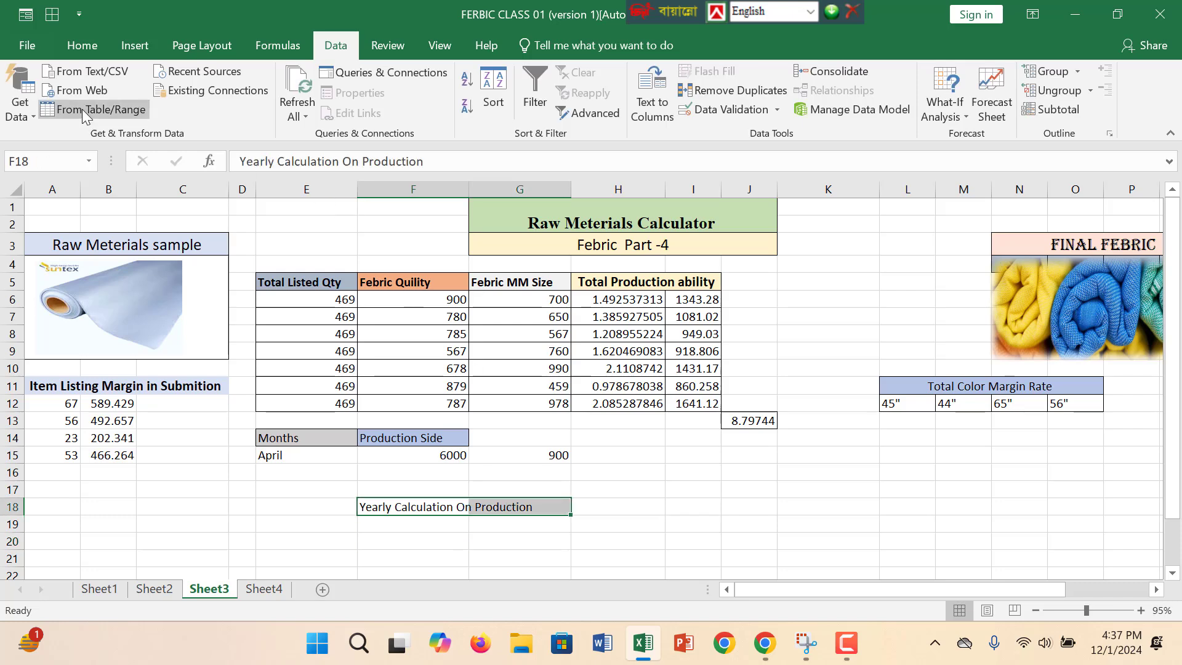
{"action": "left_click", "coordinate": [85, 44]}
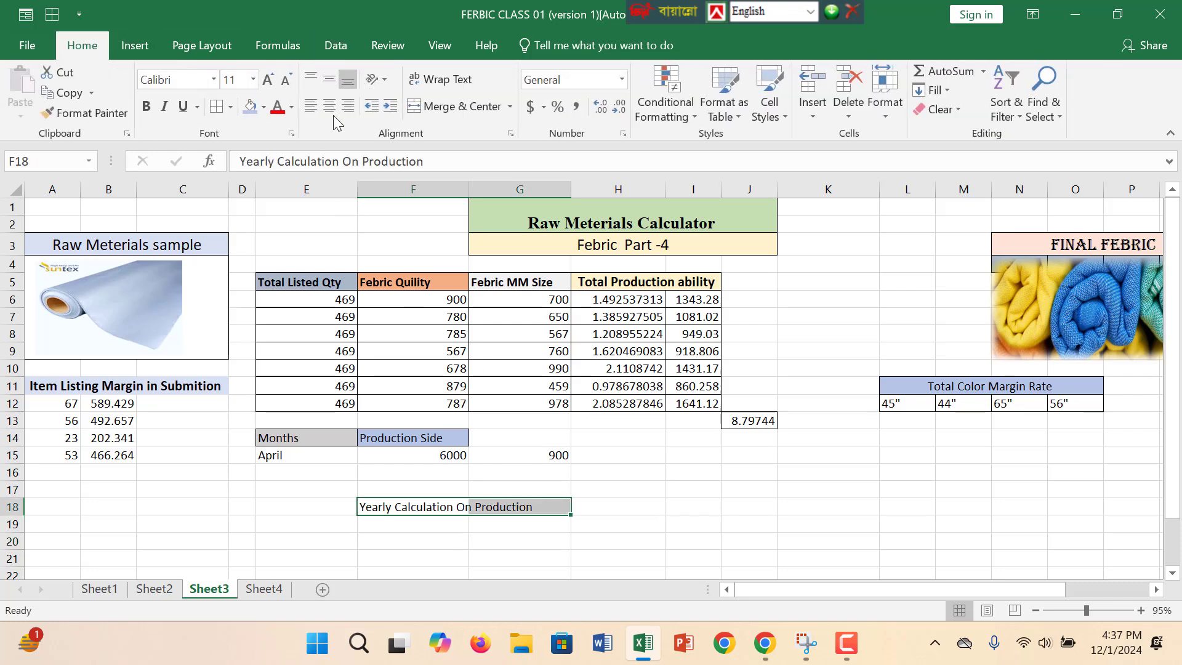
{"action": "left_click", "coordinate": [457, 102]}
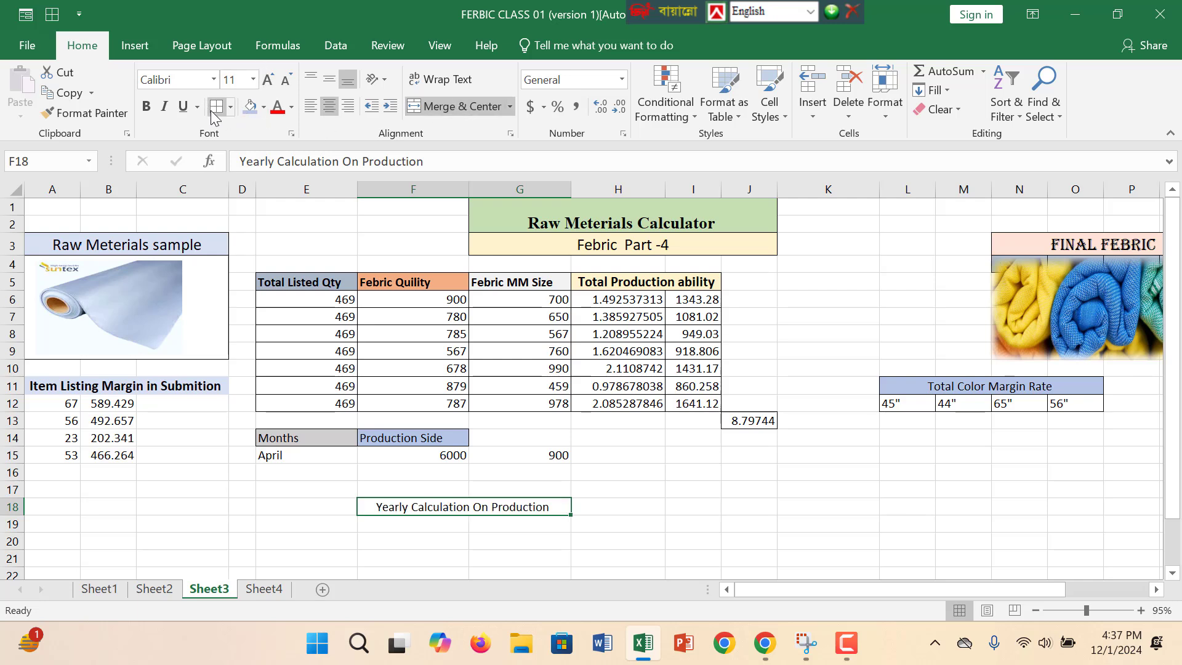
{"action": "left_click", "coordinate": [146, 106]}
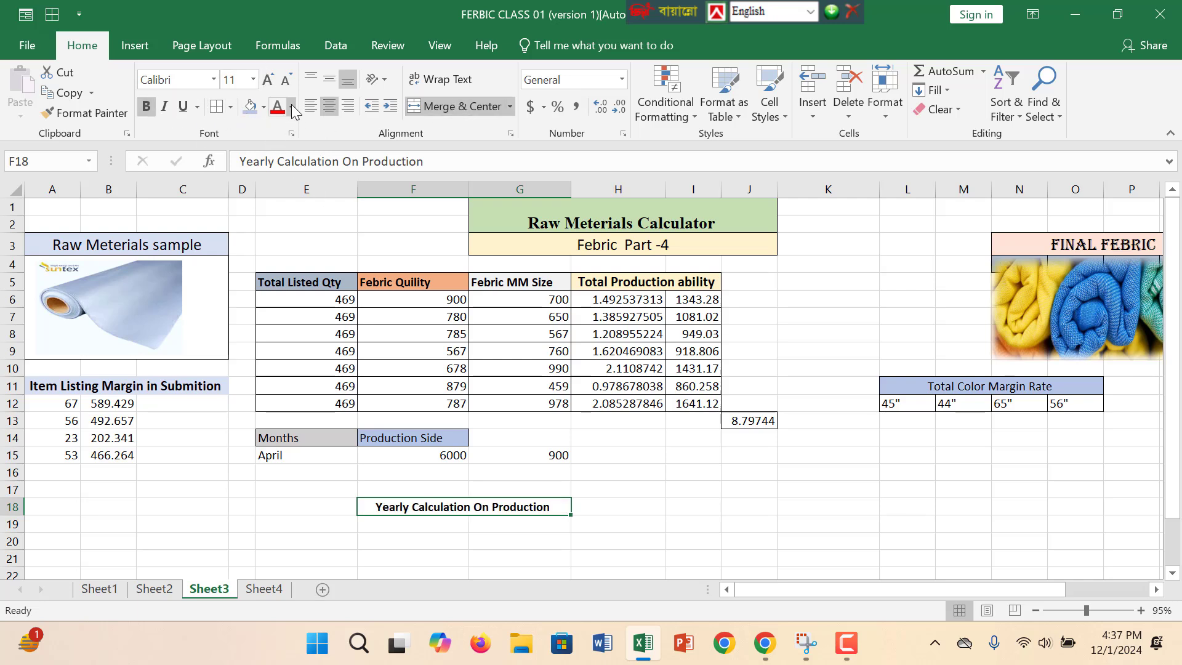
{"action": "left_click", "coordinate": [249, 107]}
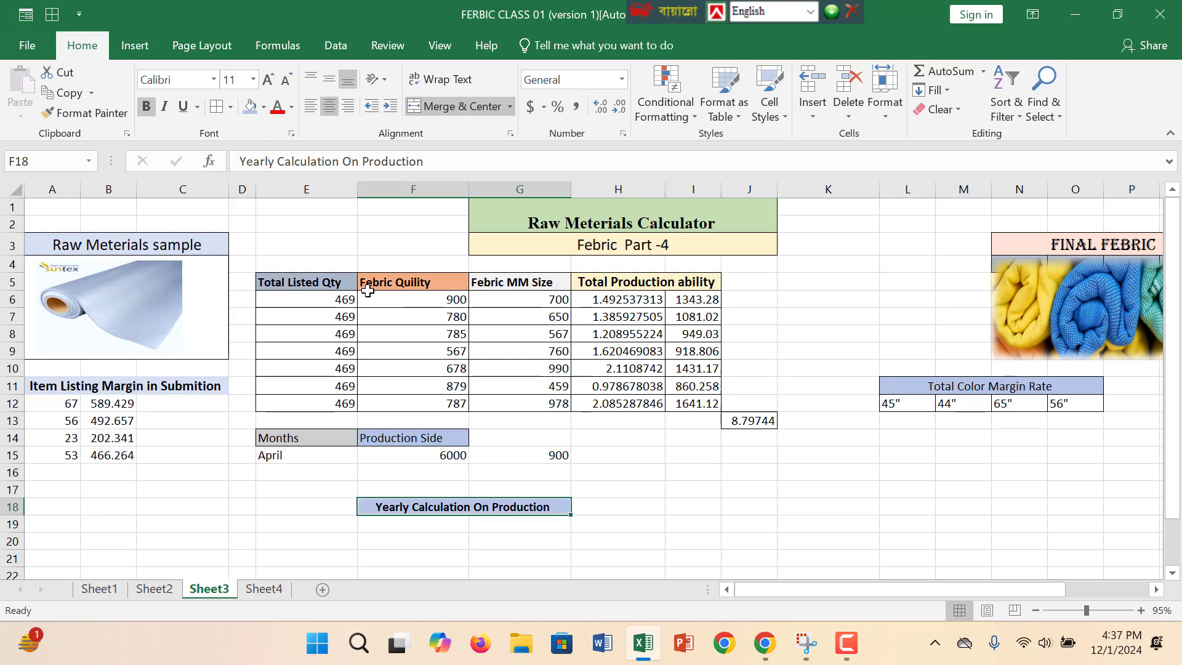
{"action": "left_click", "coordinate": [263, 108]}
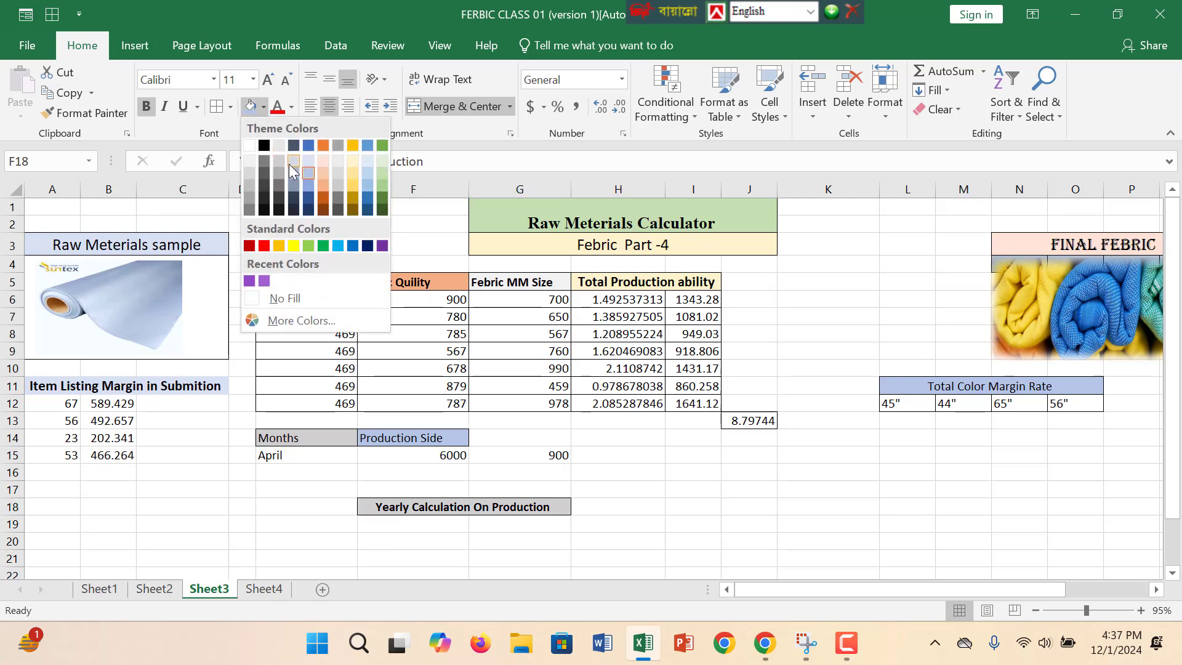
{"action": "left_click", "coordinate": [302, 158]}
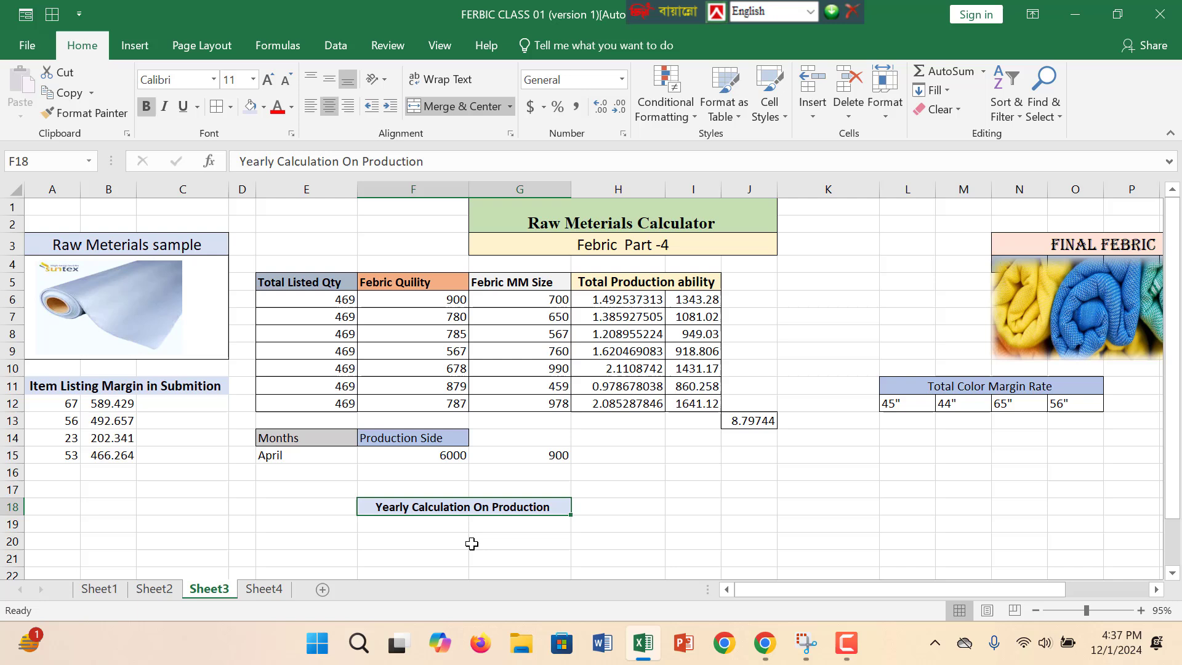
Enter the yearly production formula =F15*G15*12/J13 in G19.
{"action": "left_click", "coordinate": [497, 523]}
{"action": "type", "text": "="}
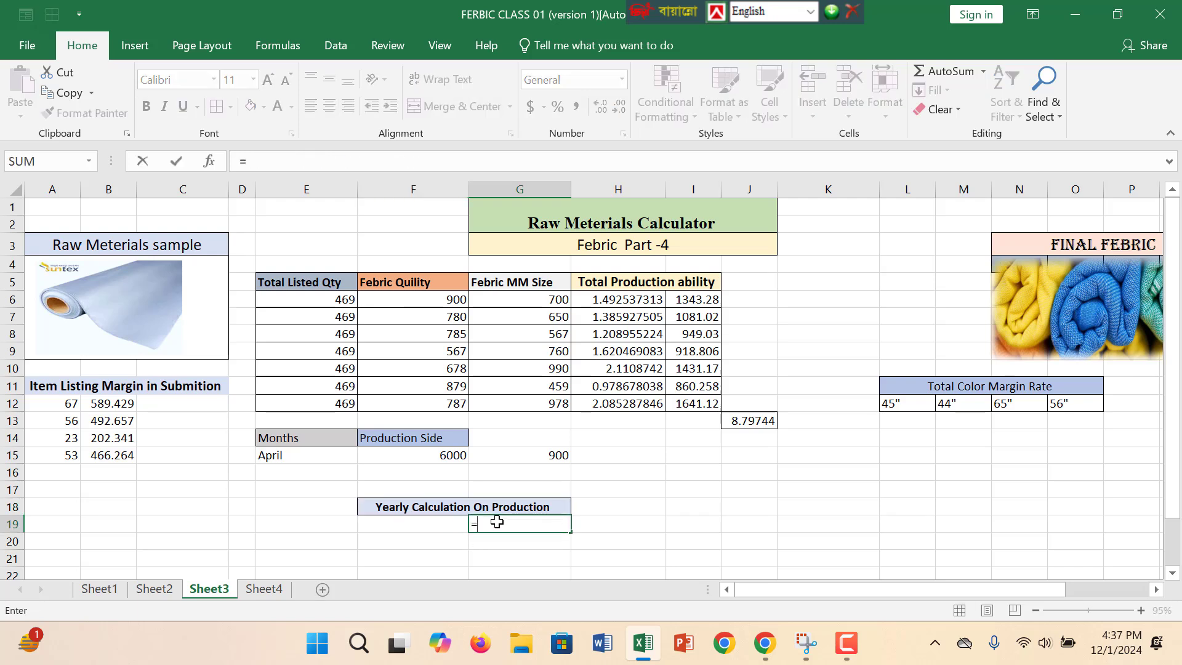
{"action": "left_click", "coordinate": [429, 454]}
{"action": "type", "text": "*"}
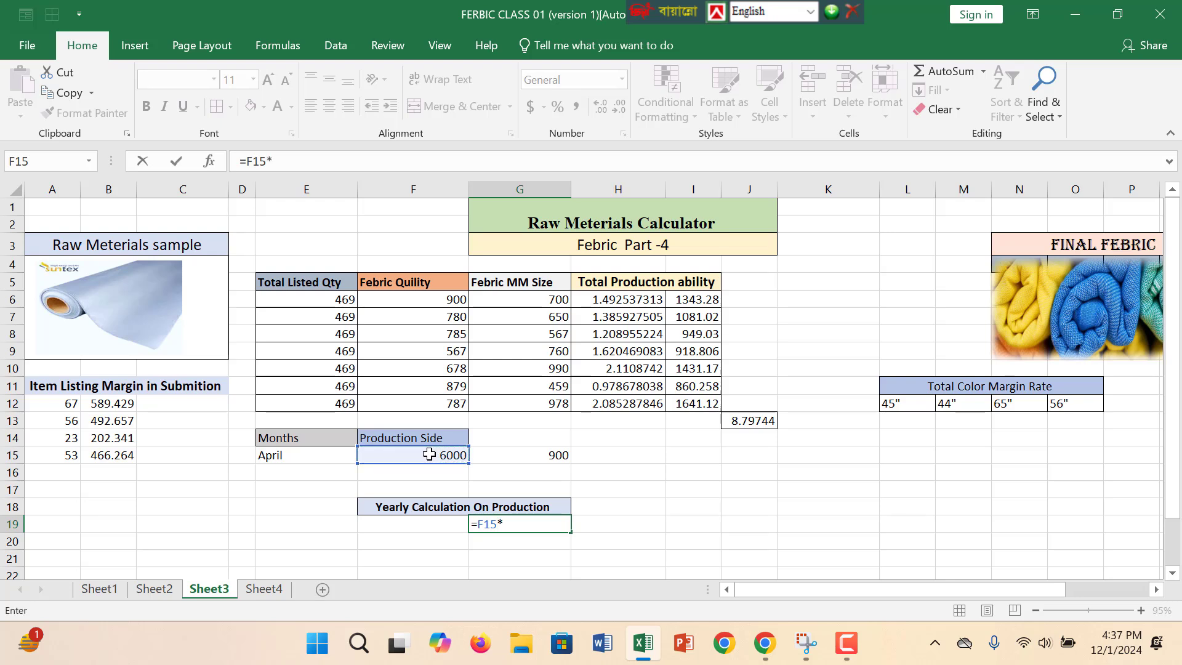
{"action": "left_click", "coordinate": [562, 457]}
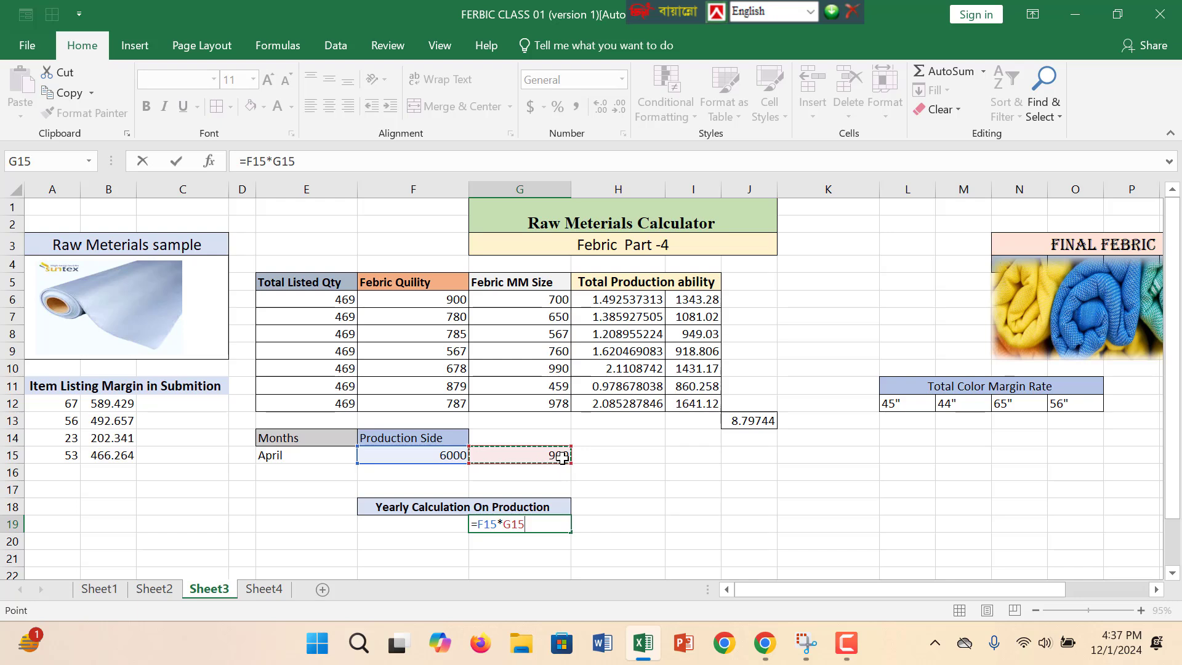
{"action": "type", "text": "*12?"}
{"action": "key", "text": "BackSpace"}
{"action": "type", "text": "/"}
{"action": "left_click", "coordinate": [752, 422]}
{"action": "key", "text": "Return"}
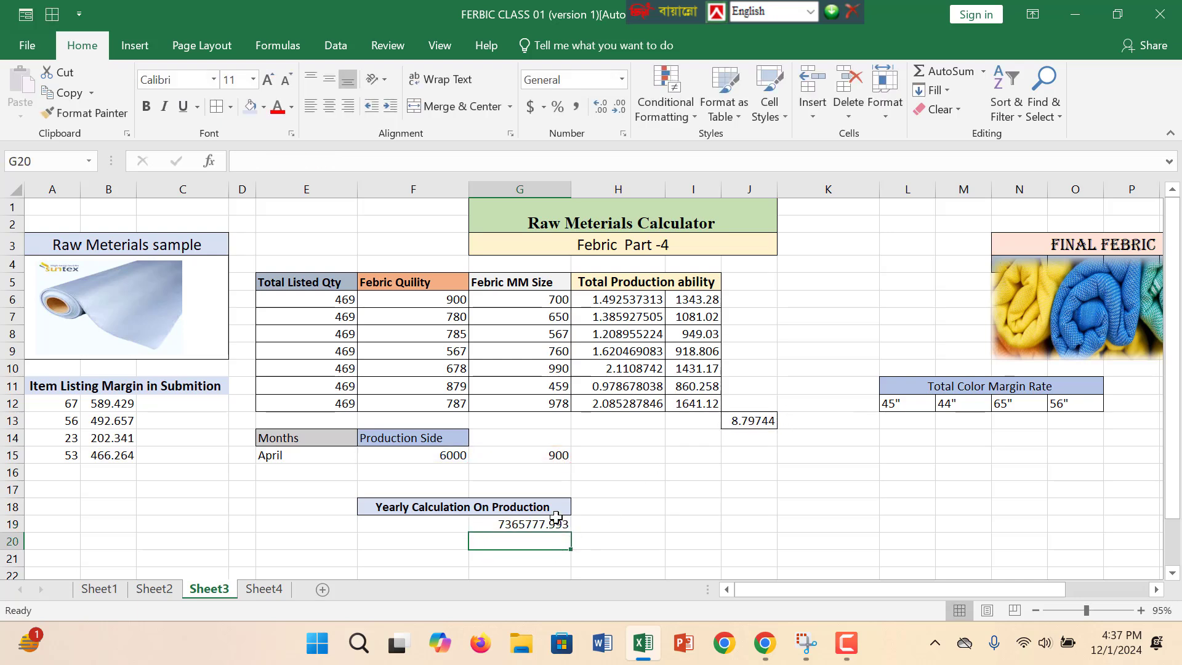
Choose 8000 as the production amount in F15 to test the formulas in G15 and G19.
{"action": "key", "text": "Up"}
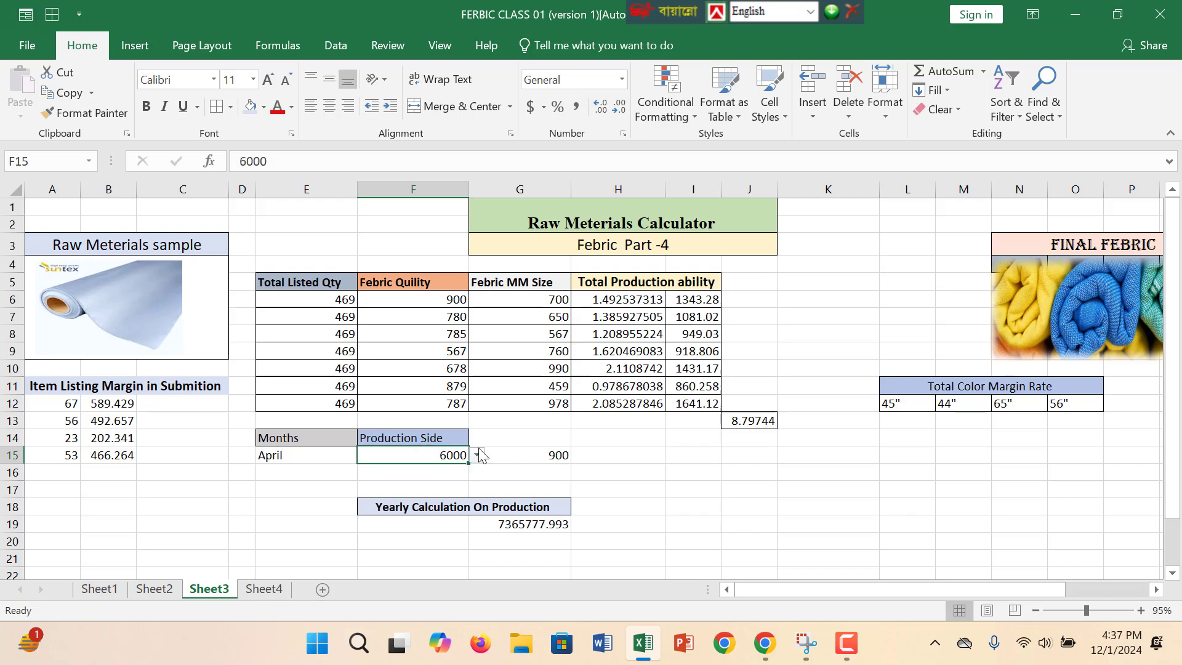
{"action": "left_click", "coordinate": [479, 455]}
{"action": "left_click", "coordinate": [393, 491]}
{"action": "left_click", "coordinate": [551, 456]}
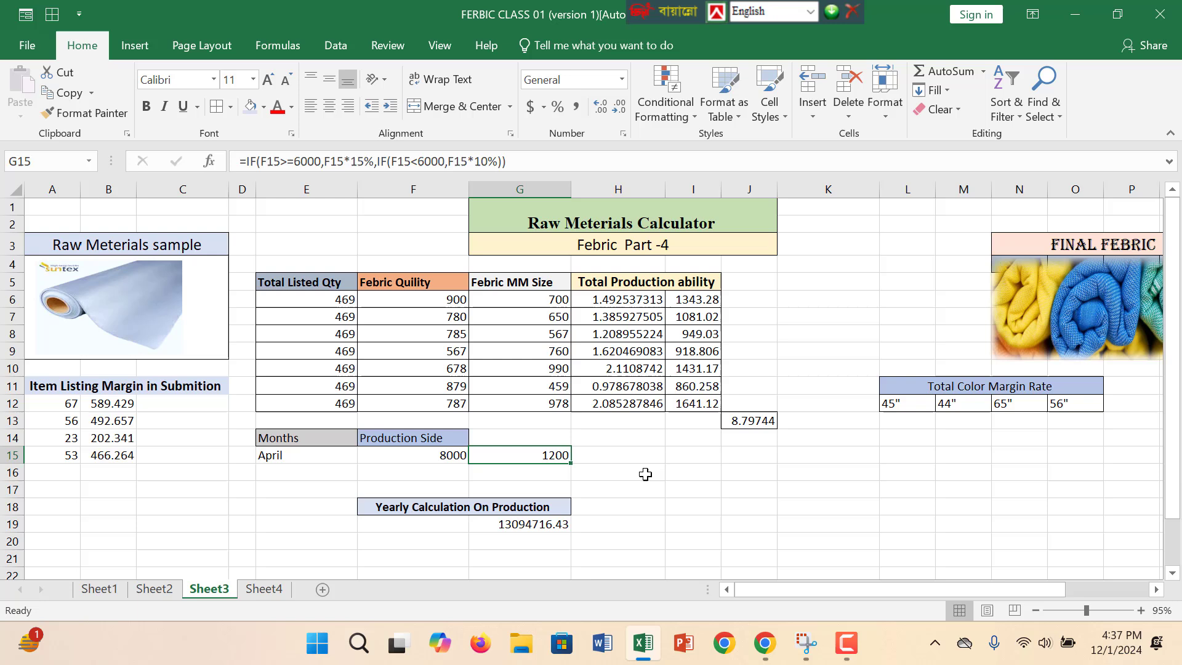
{"action": "left_click", "coordinate": [542, 527]}
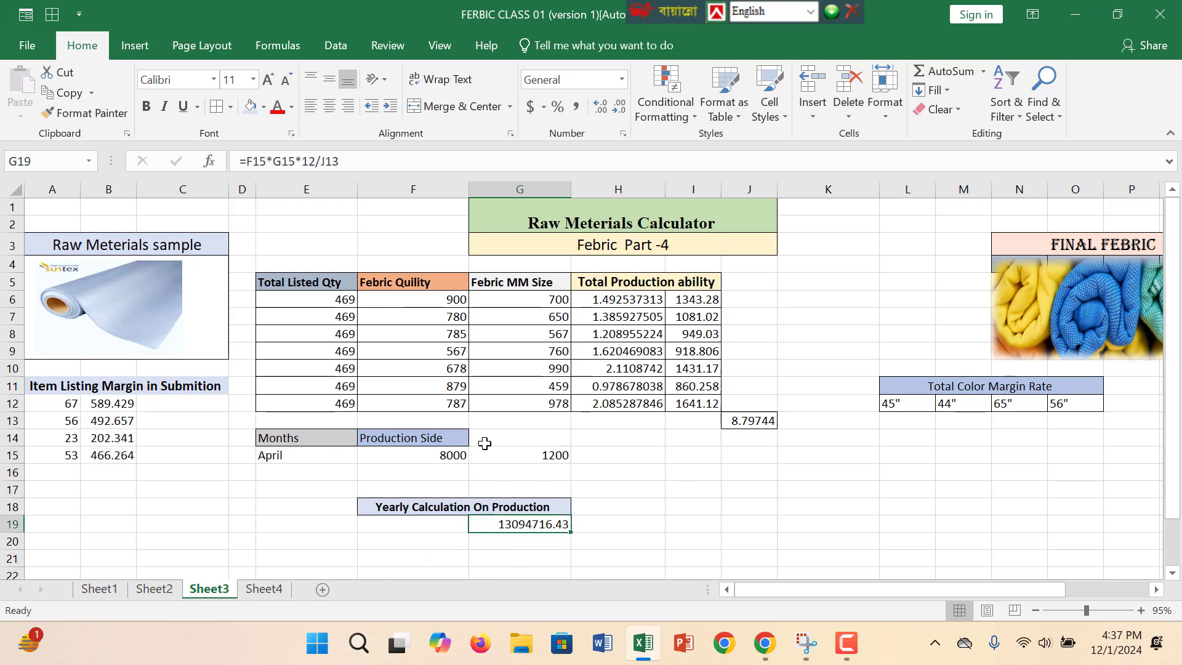
Set the production amount in F15 back to 6000 and inspect the SUM formula in J13.
{"action": "left_click", "coordinate": [458, 459]}
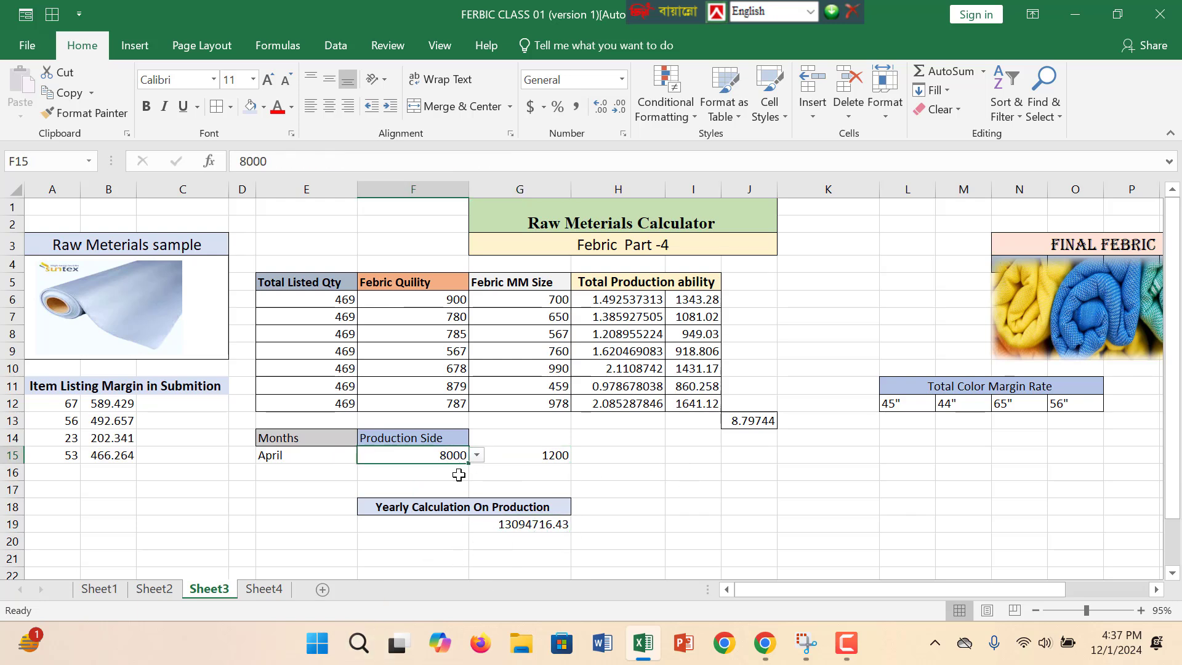
{"action": "left_click", "coordinate": [558, 455]}
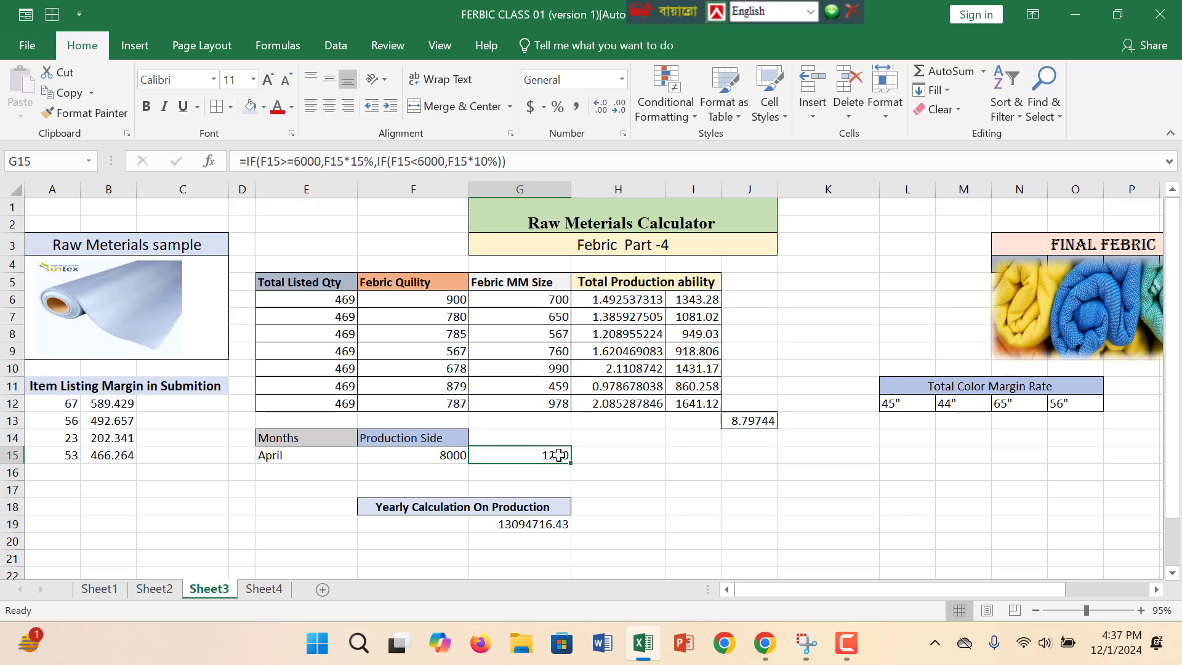
{"action": "left_click", "coordinate": [463, 461]}
{"action": "left_click", "coordinate": [477, 456]}
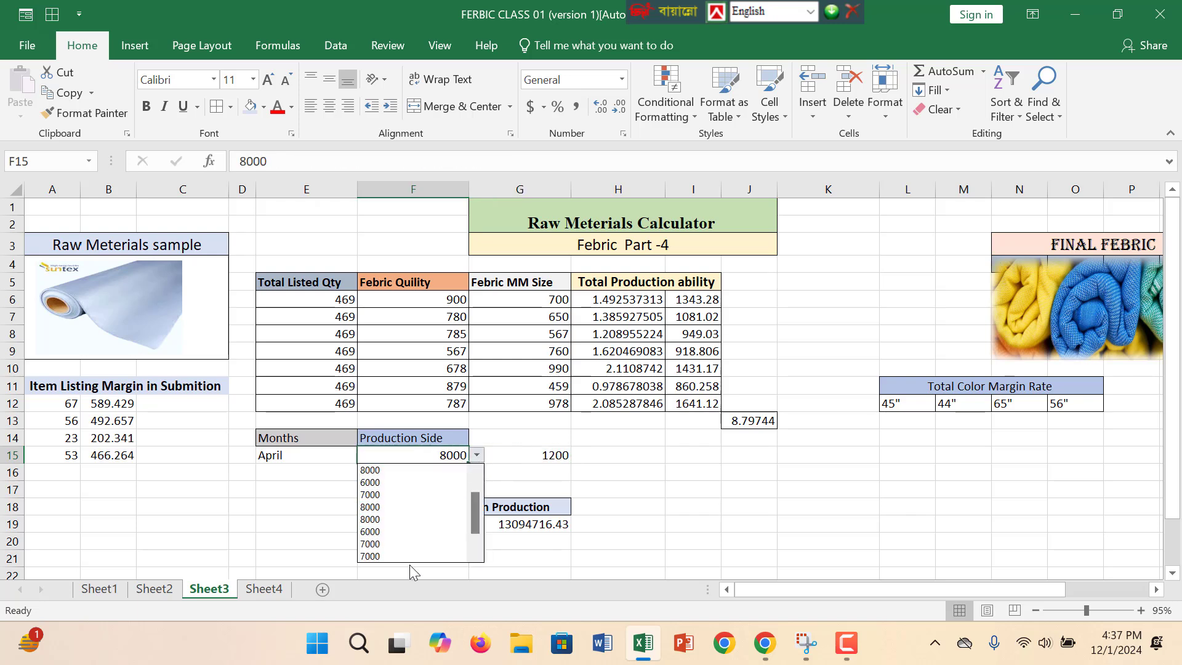
{"action": "left_click", "coordinate": [409, 482]}
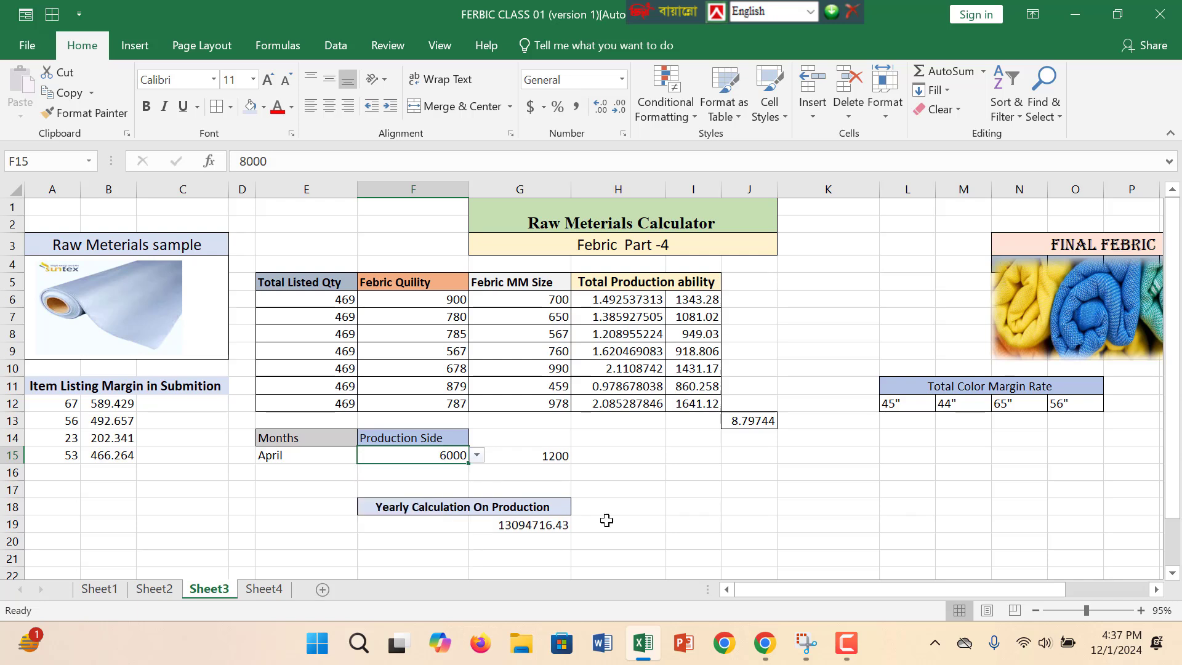
{"action": "left_click", "coordinate": [733, 426]}
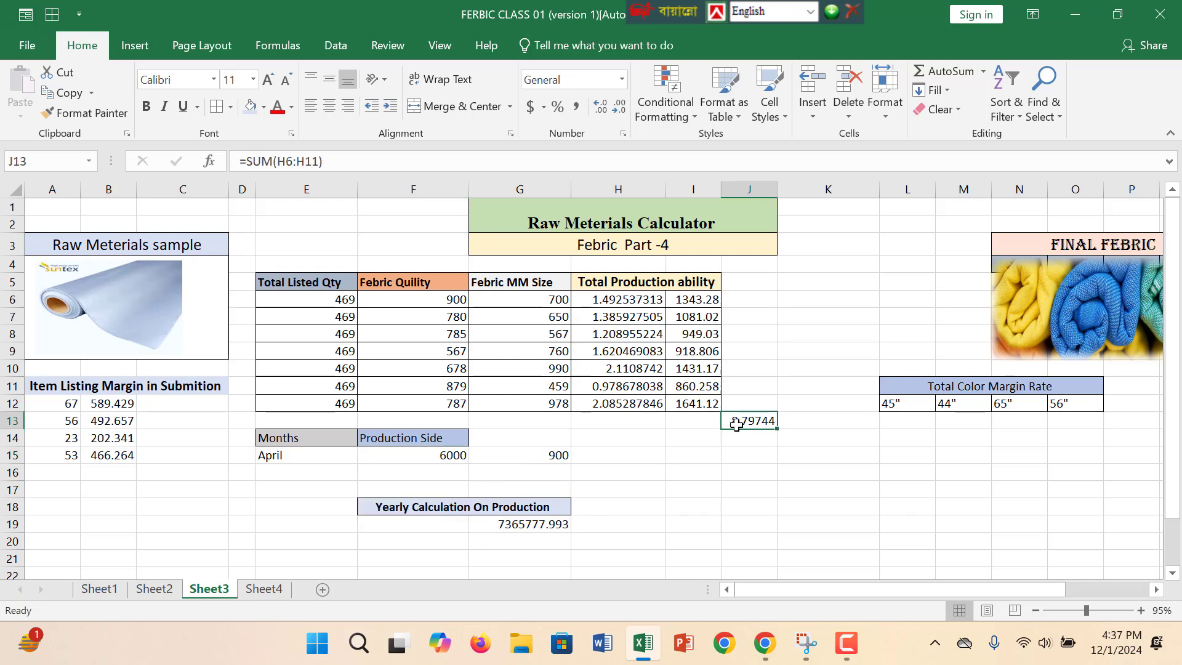
{"action": "double_click", "coordinate": [734, 425]}
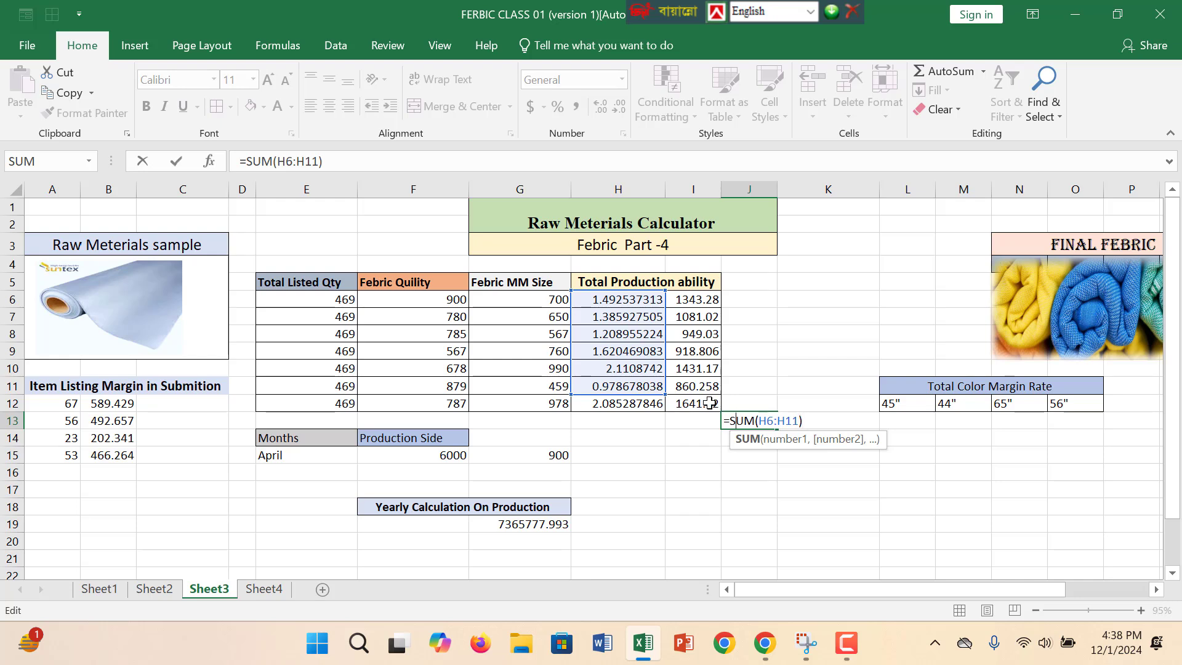
{"action": "left_click", "coordinate": [187, 433]}
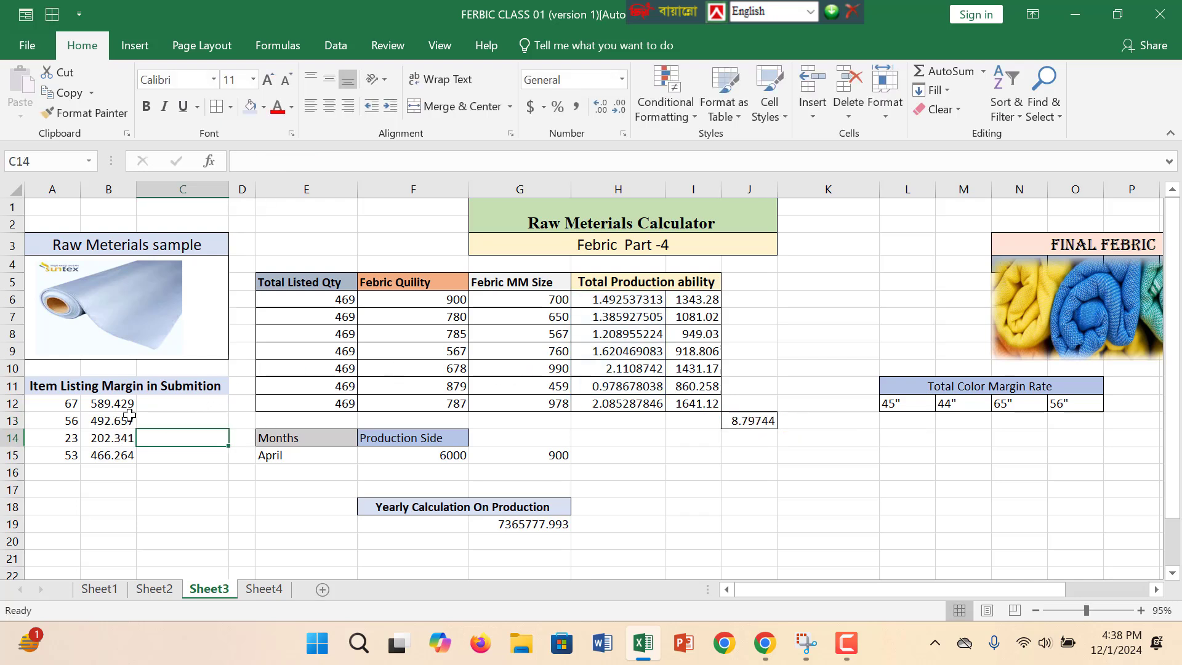
Change the first item listing value in A12 to 167.
{"action": "double_click", "coordinate": [66, 403]}
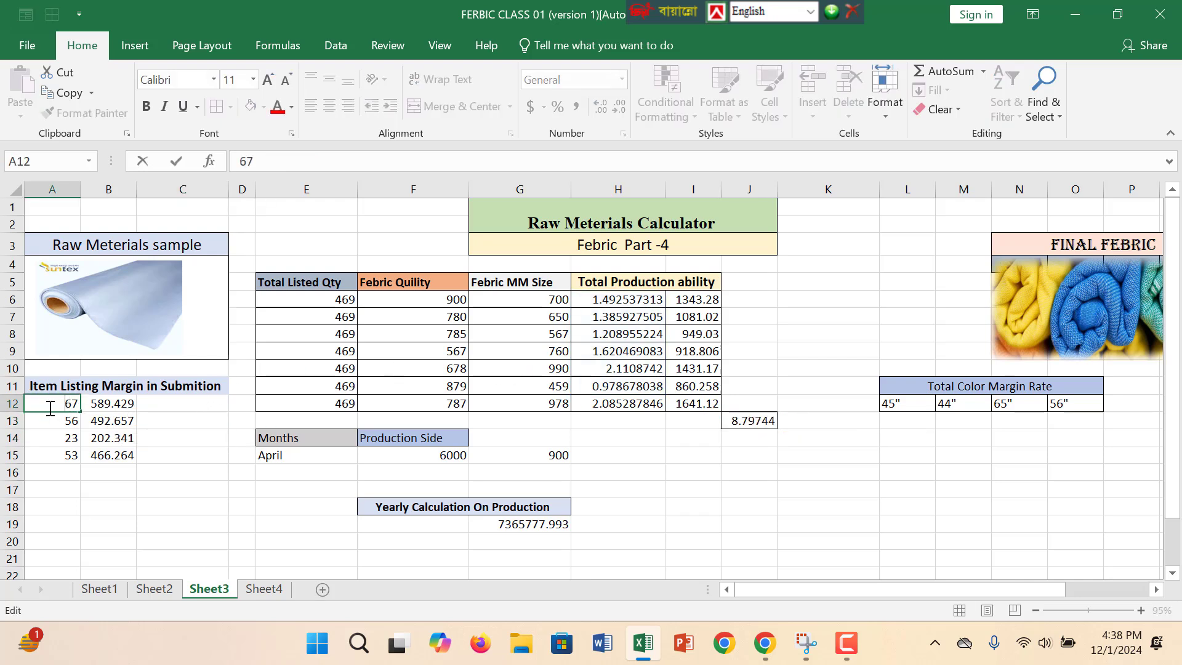
{"action": "type", "text": "1"}
{"action": "left_click", "coordinate": [214, 431]}
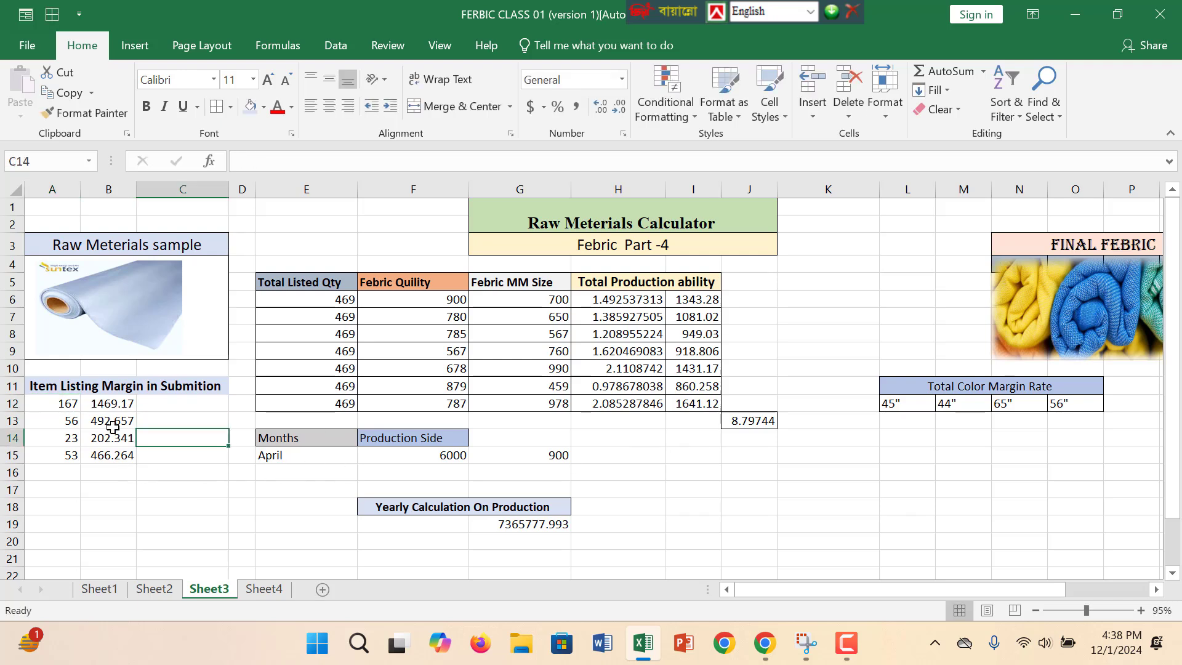
Review the item margin formula in B12, the yearly production formula in G19 and the Total Production ability range H6:I12.
{"action": "left_click", "coordinate": [105, 405]}
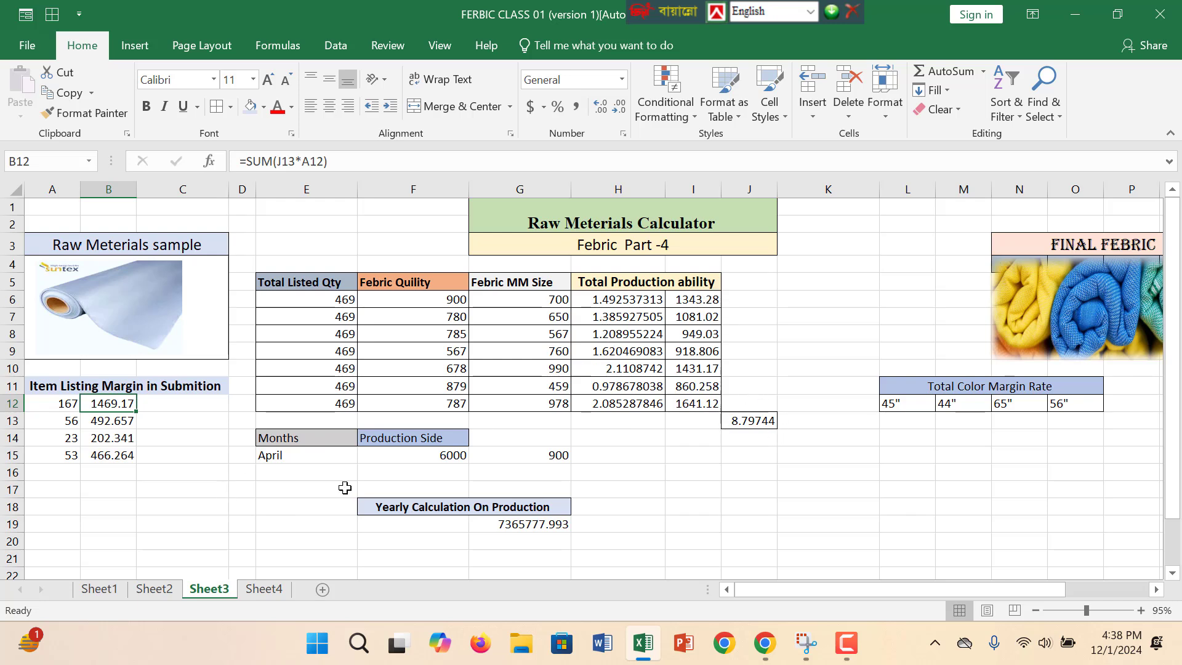
{"action": "left_click", "coordinate": [59, 402]}
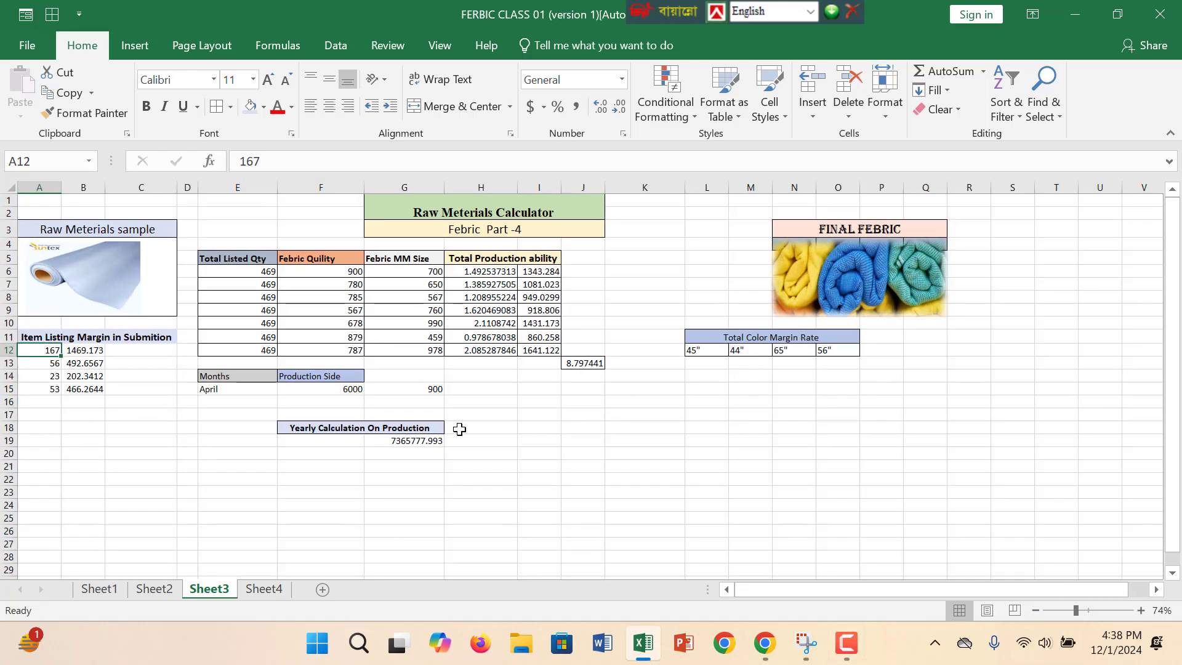
{"action": "left_click", "coordinate": [404, 442]}
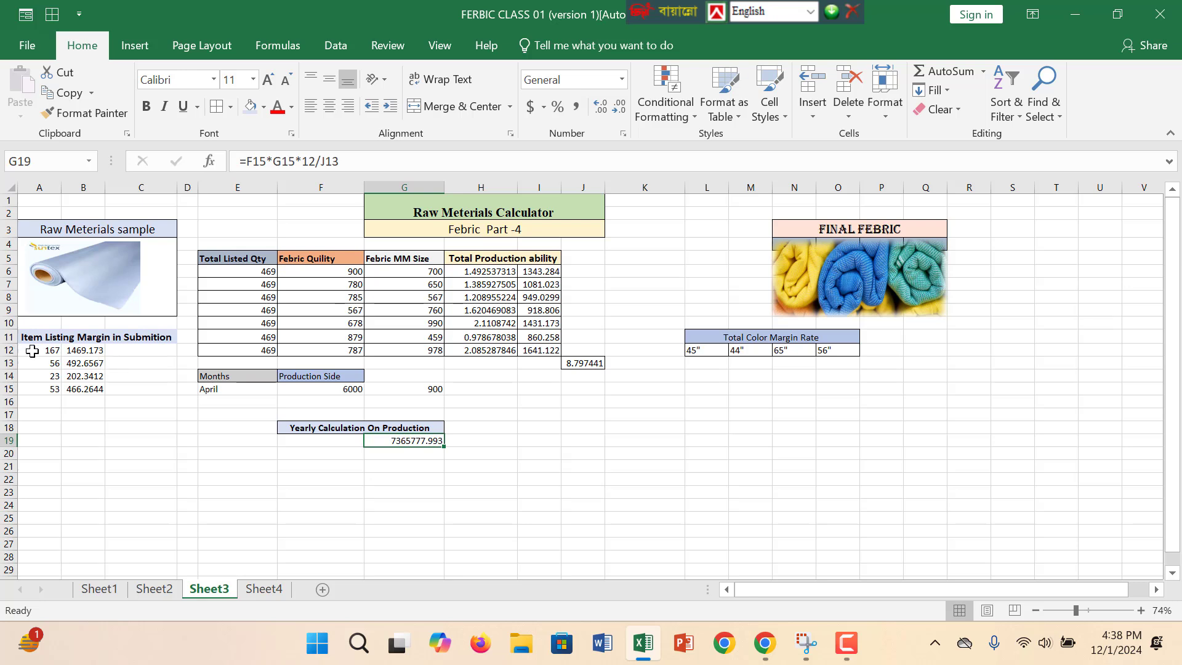
{"action": "left_click_drag", "start_coordinate": [487, 275], "coordinate": [540, 351]}
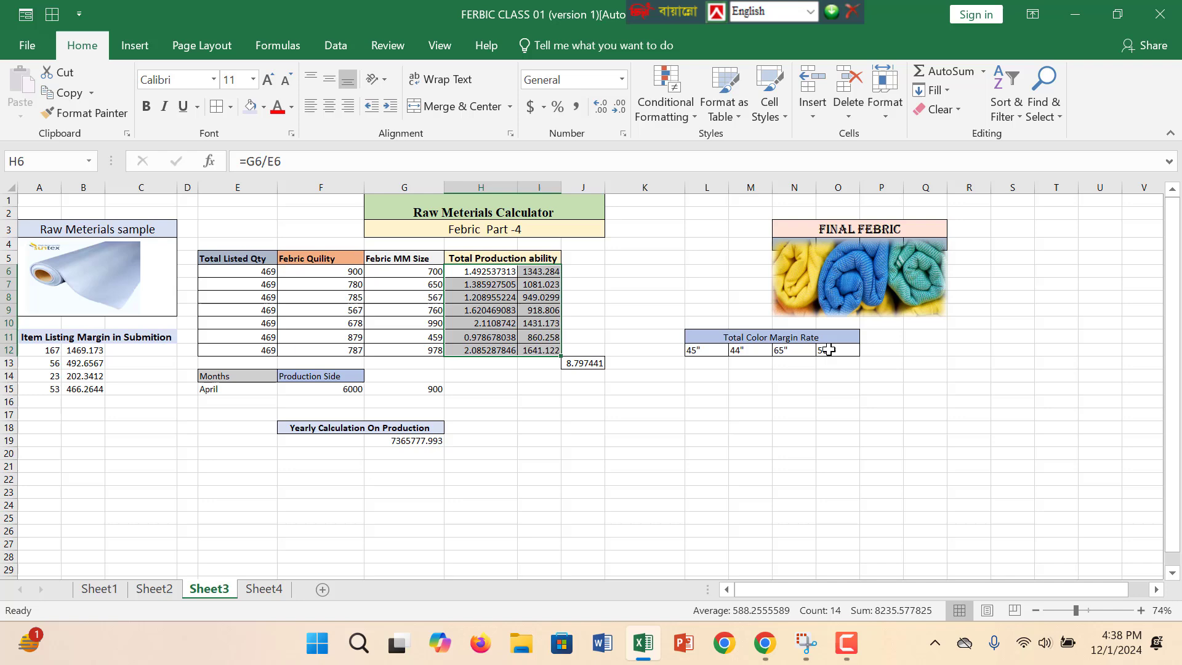
{"action": "left_click", "coordinate": [1084, 612]}
{"action": "left_click", "coordinate": [585, 435]}
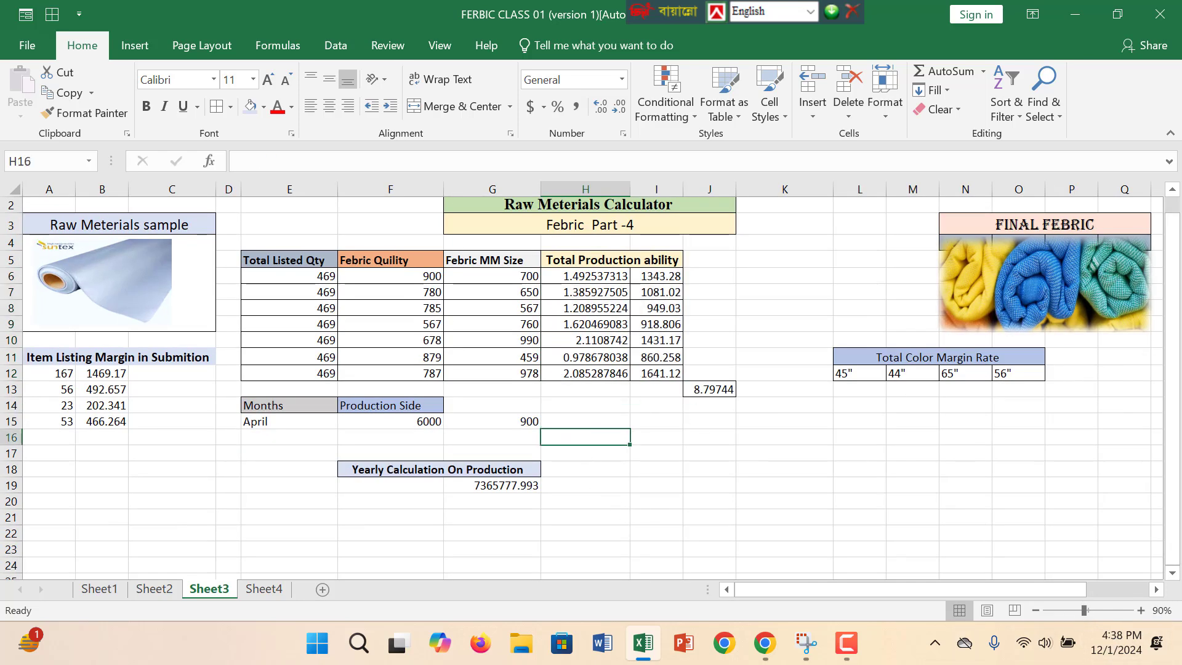
{"action": "left_click_drag", "start_coordinate": [1173, 283], "coordinate": [1177, 239]}
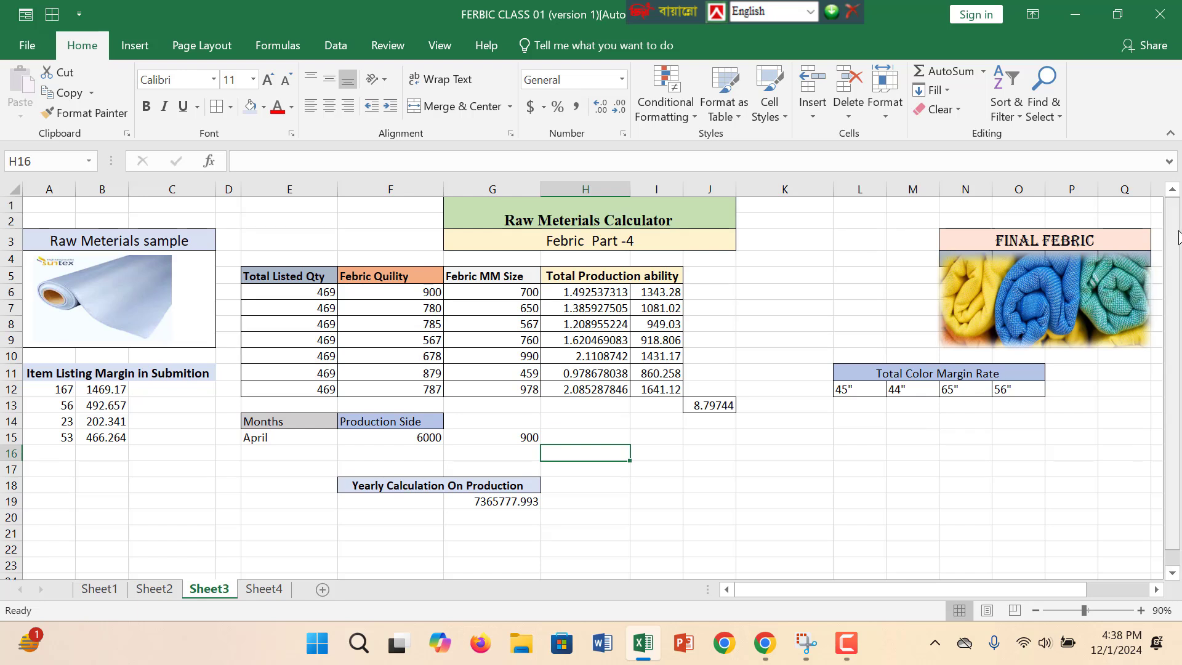
{"action": "left_click", "coordinate": [846, 643]}
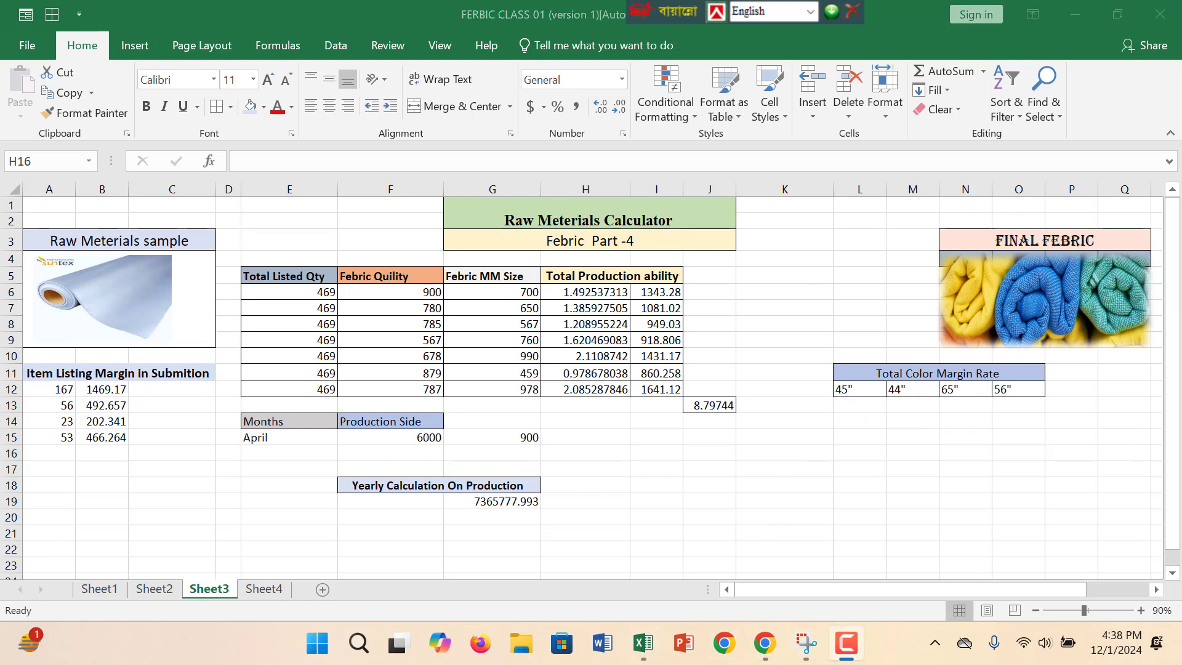